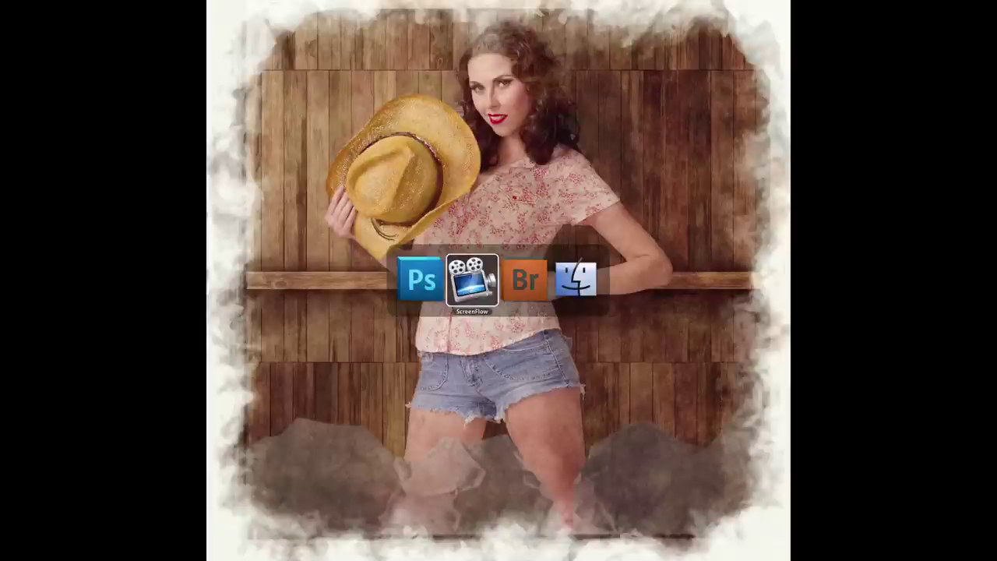
Switch to Adobe Bridge and scroll the Content panel down to the cowgirl shots
{"action": "left_click", "coordinate": [514, 292]}
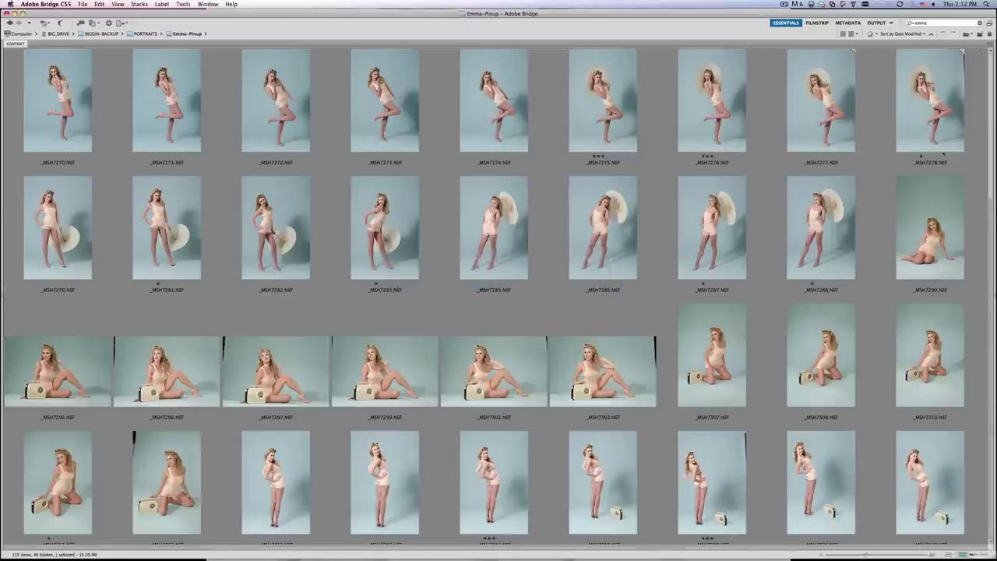
{"action": "scroll", "coordinate": [994, 97], "scroll_direction": "down", "scroll_amount": 1}
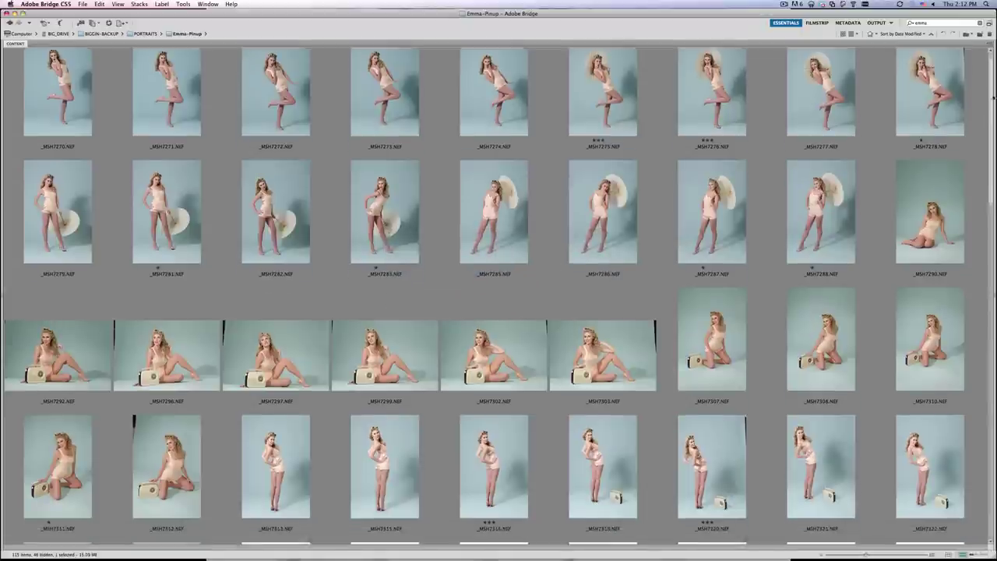
{"action": "scroll", "coordinate": [993, 98], "scroll_direction": "down", "scroll_amount": 15}
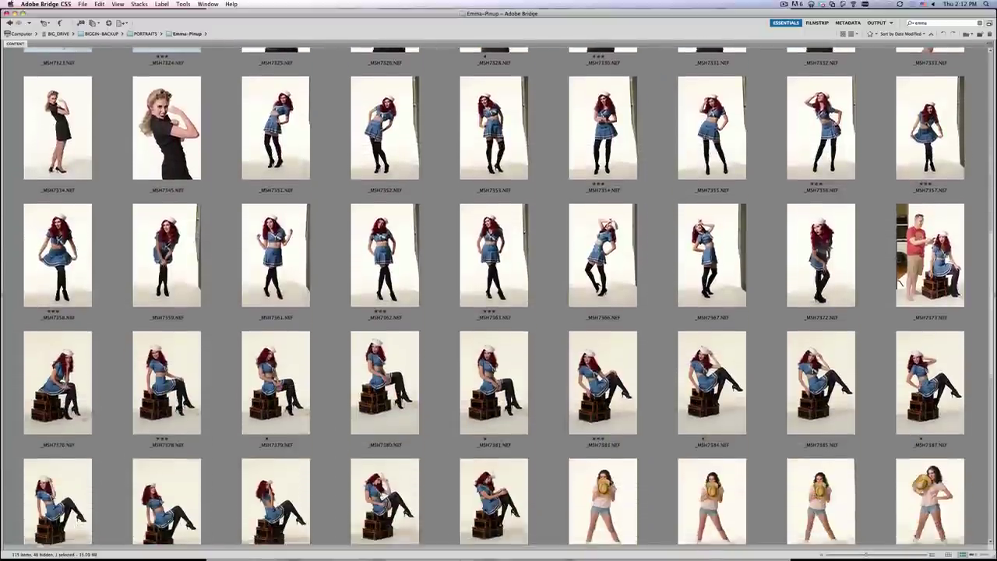
{"action": "scroll", "coordinate": [967, 357], "scroll_direction": "down", "scroll_amount": 10}
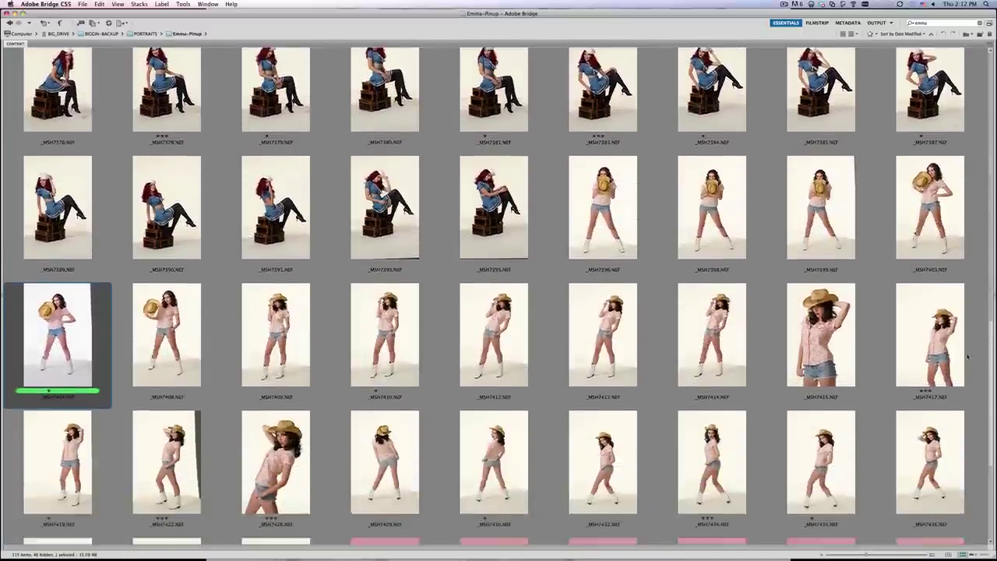
{"action": "scroll", "coordinate": [968, 357], "scroll_direction": "down", "scroll_amount": 2}
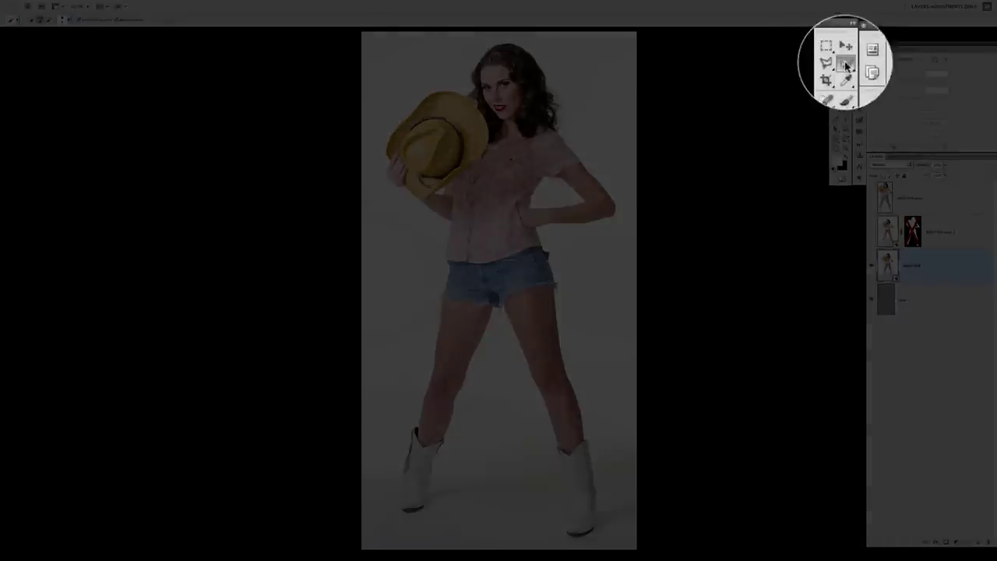
Choose the Quick Selection Tool and drag it over the white background beside the cowgirl
{"action": "left_click", "coordinate": [846, 62]}
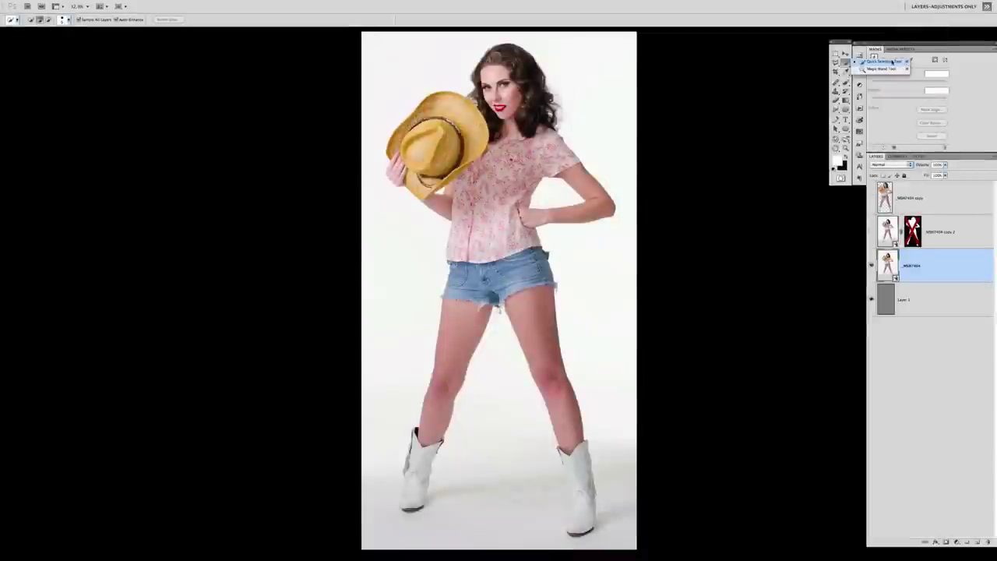
{"action": "left_click", "coordinate": [847, 67]}
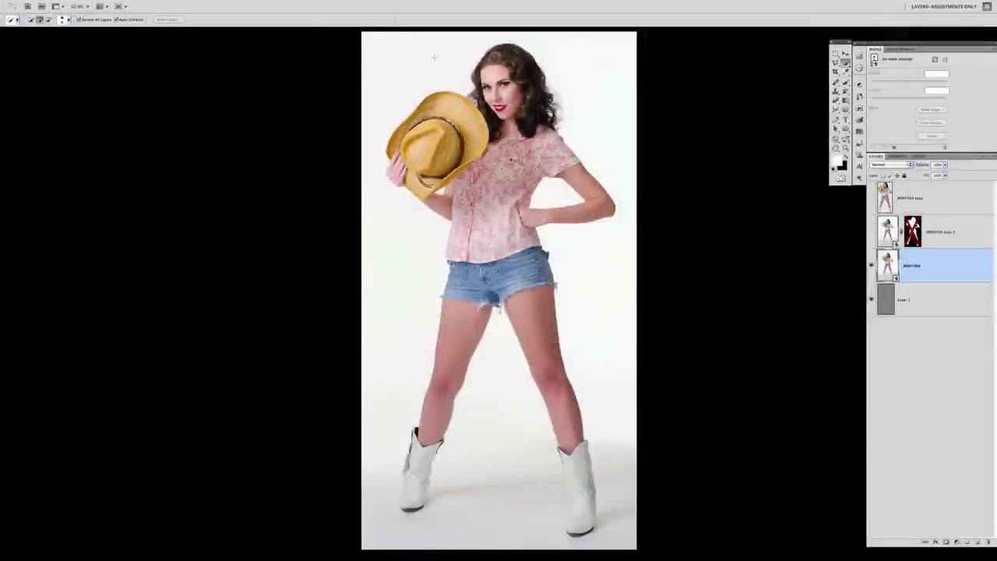
{"action": "mouse_move", "coordinate": [409, 75]}
{"action": "left_mouse_down"}
{"action": "mouse_move", "coordinate": [374, 97]}
{"action": "mouse_move", "coordinate": [370, 160]}
{"action": "mouse_move", "coordinate": [397, 273]}
{"action": "mouse_move", "coordinate": [379, 508]}
{"action": "mouse_move", "coordinate": [393, 510]}
{"action": "mouse_move", "coordinate": [471, 366]}
{"action": "mouse_move", "coordinate": [485, 430]}
{"action": "mouse_move", "coordinate": [519, 387]}
{"action": "mouse_move", "coordinate": [592, 278]}
{"action": "mouse_move", "coordinate": [576, 251]}
{"action": "mouse_move", "coordinate": [603, 432]}
{"action": "left_mouse_up"}
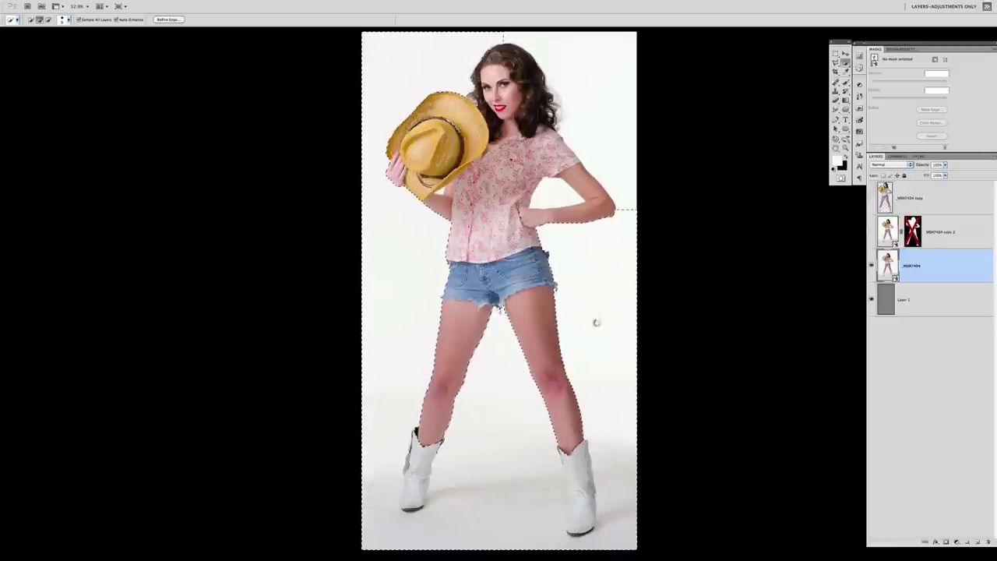
Undo the stray selection, refine it using Alt to add and subtract, then invert it to the cowgirl
{"action": "key", "text": "ctrl+z"}
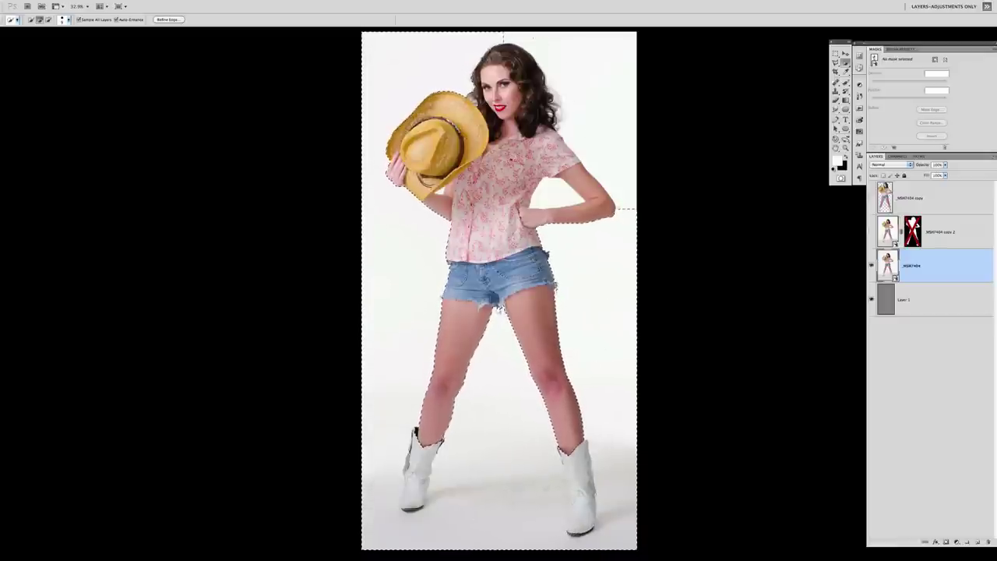
{"action": "scroll", "coordinate": [596, 115], "scroll_direction": "up", "scroll_amount": 1}
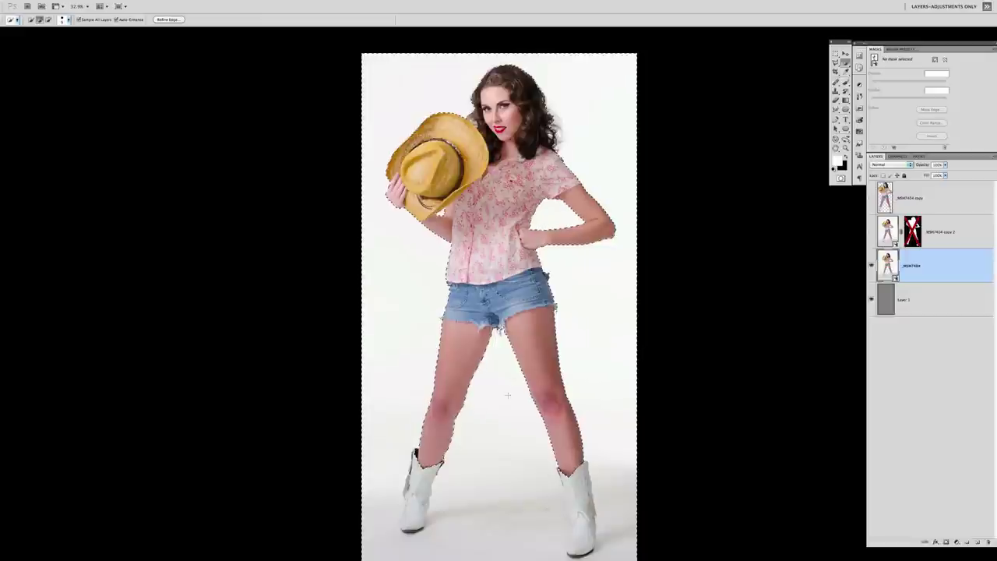
{"action": "scroll", "coordinate": [506, 398], "scroll_direction": "down", "scroll_amount": 1}
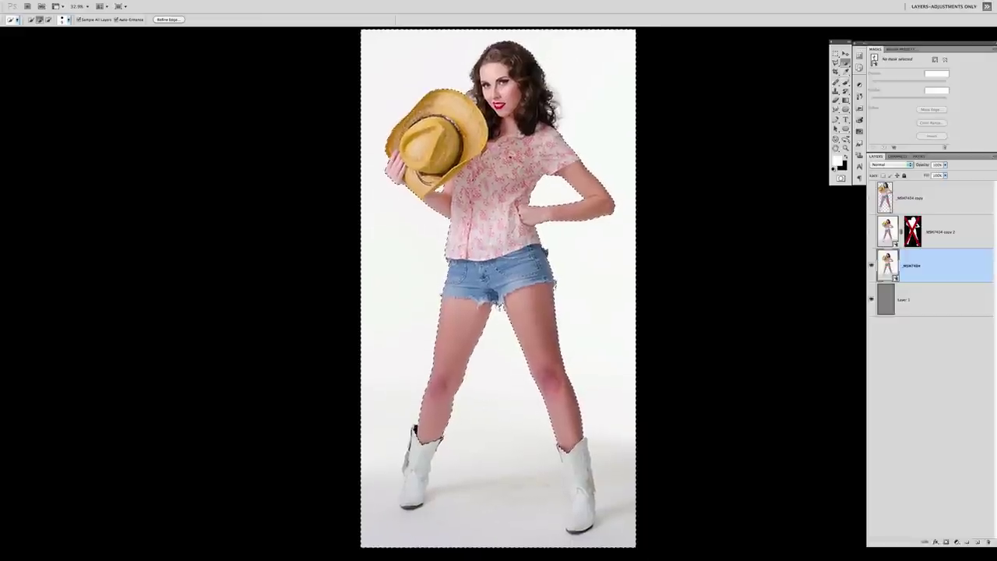
{"action": "key", "text": "alt"}
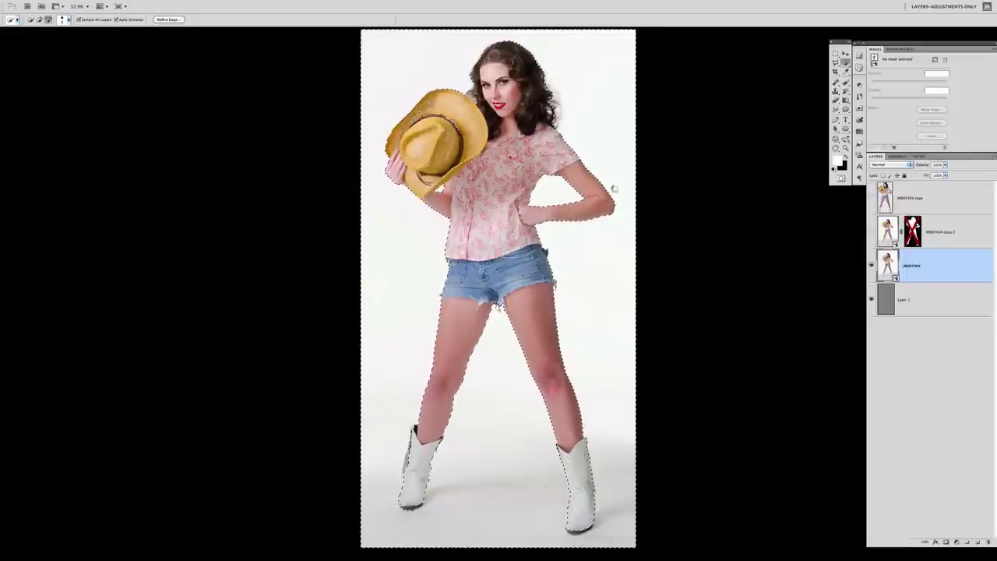
{"action": "key", "text": "alt"}
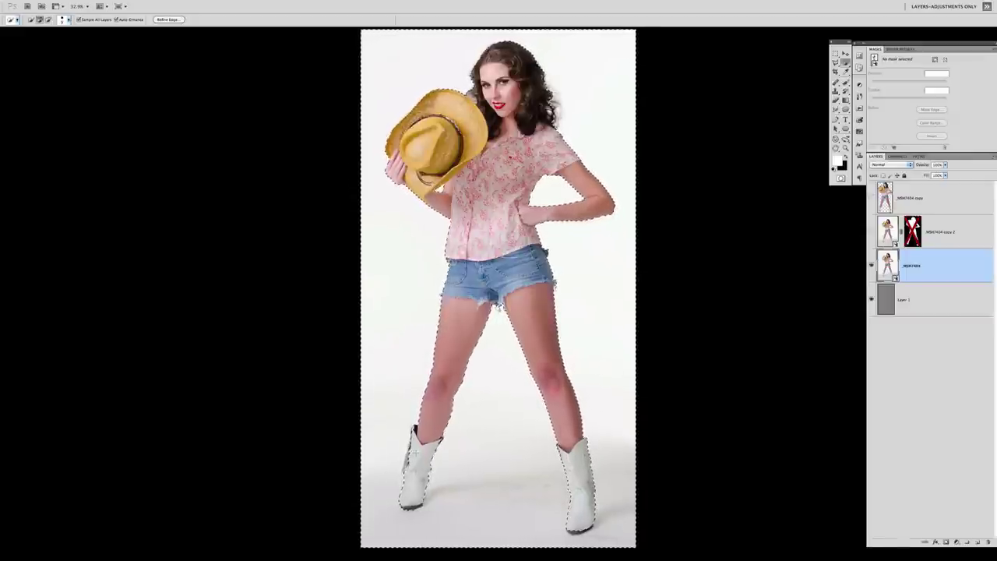
{"action": "key", "text": "alt"}
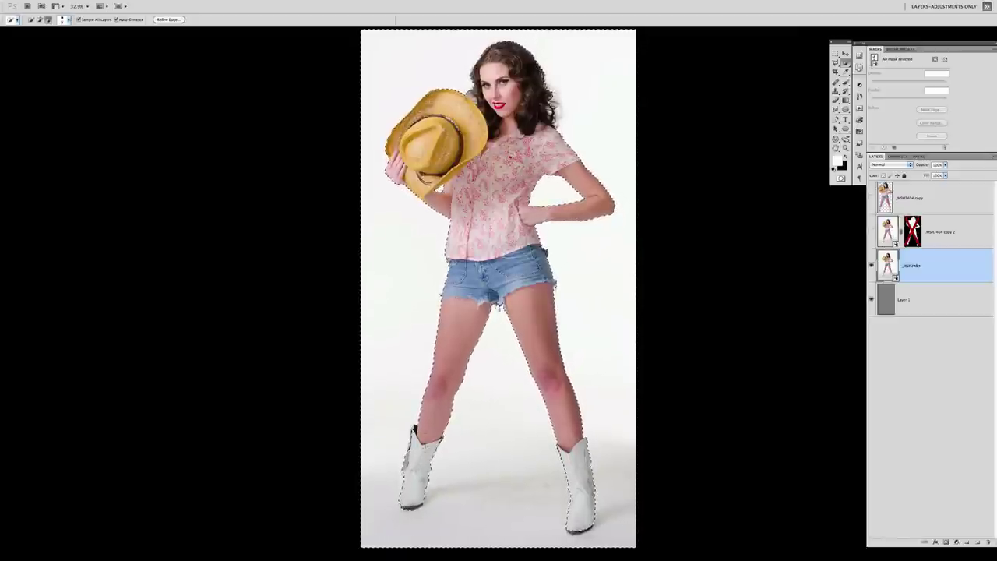
{"action": "key", "text": "alt"}
{"action": "key", "text": "ctrl+shift+i"}
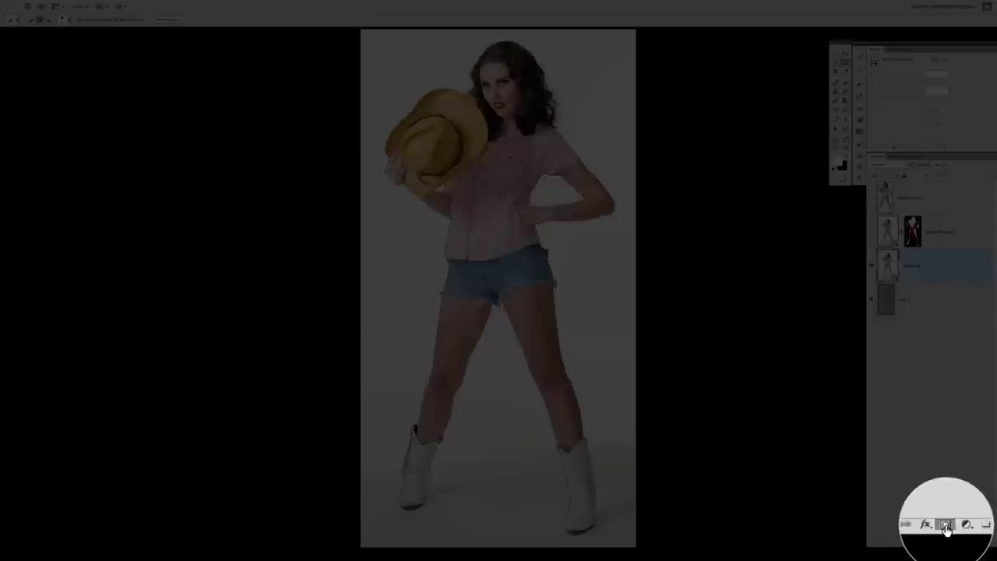
Add a layer mask to _MSH7404 from the selection and bring up the mask's options
{"action": "left_click", "coordinate": [945, 540]}
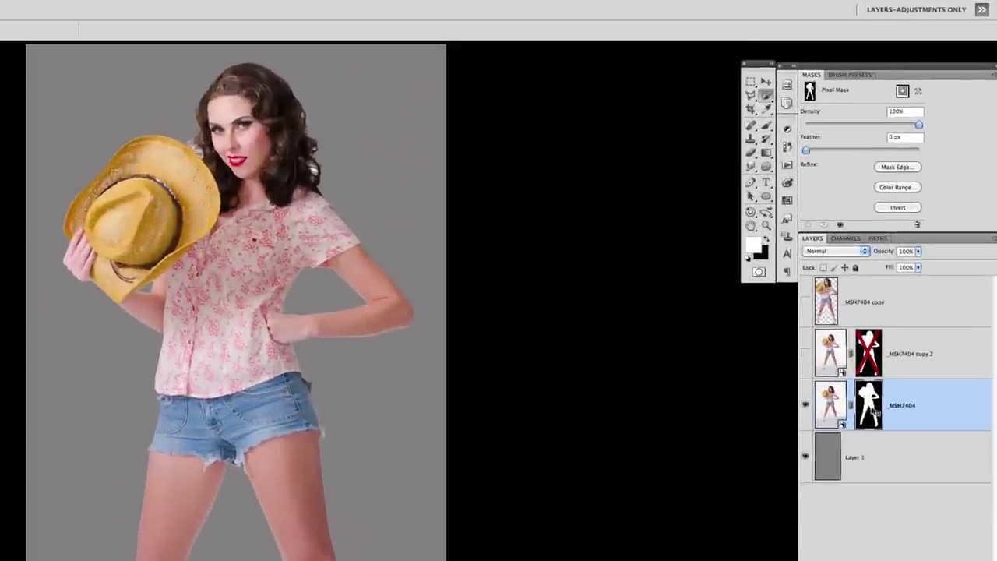
{"action": "right_click", "coordinate": [914, 273]}
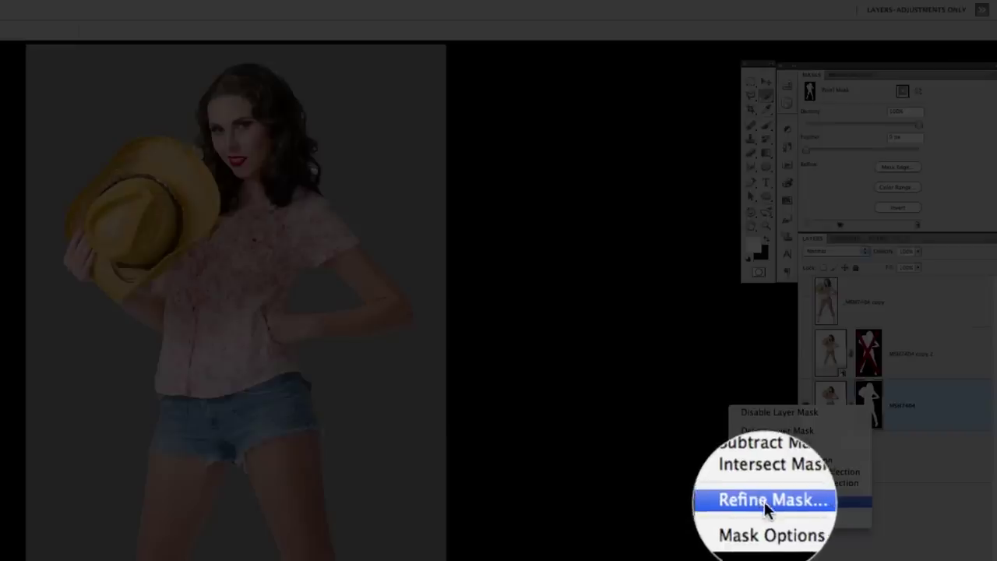
Open Refine Mask and preview the mask in Black & White view
{"action": "left_click", "coordinate": [764, 501]}
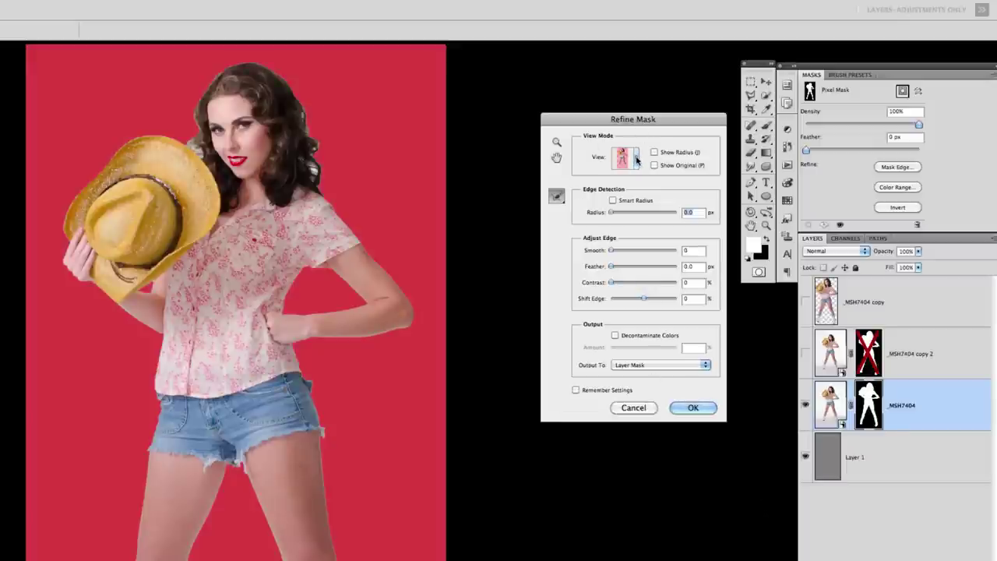
{"action": "left_click", "coordinate": [634, 158]}
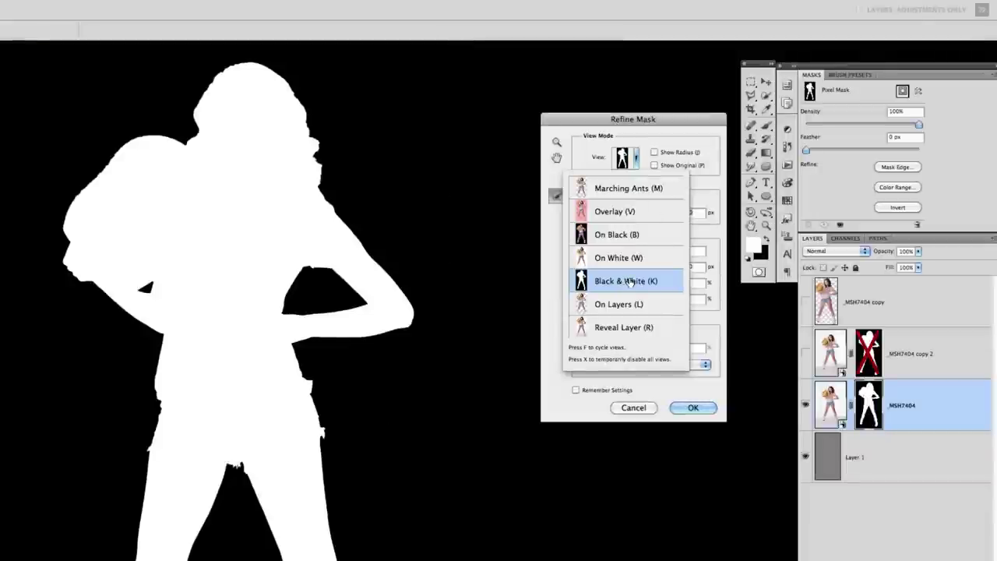
{"action": "left_click", "coordinate": [556, 343]}
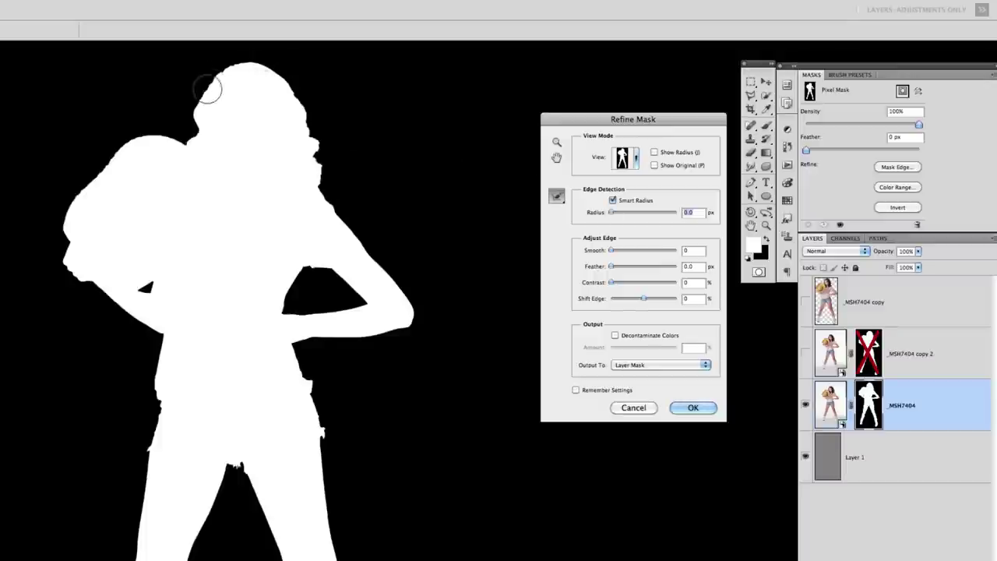
Refine the mask edges along the head, the hair strands, the legs and the right boot
{"action": "mouse_move", "coordinate": [195, 103]}
{"action": "left_mouse_down"}
{"action": "mouse_move", "coordinate": [222, 68]}
{"action": "mouse_move", "coordinate": [246, 60]}
{"action": "mouse_move", "coordinate": [273, 71]}
{"action": "mouse_move", "coordinate": [312, 139]}
{"action": "mouse_move", "coordinate": [326, 213]}
{"action": "left_mouse_up"}
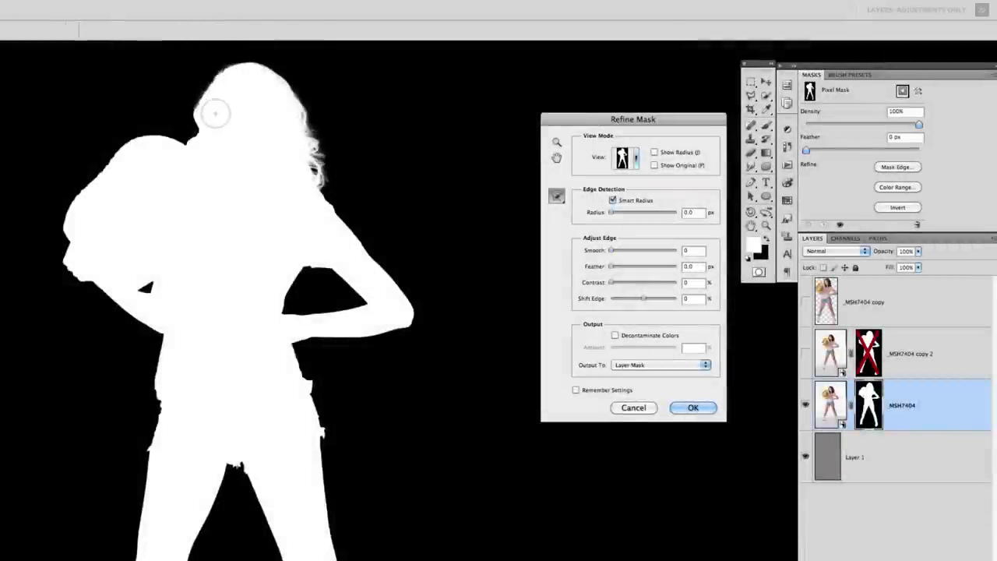
{"action": "mouse_move", "coordinate": [265, 66]}
{"action": "left_mouse_down"}
{"action": "mouse_move", "coordinate": [296, 99]}
{"action": "mouse_move", "coordinate": [307, 188]}
{"action": "mouse_move", "coordinate": [313, 183]}
{"action": "left_mouse_up"}
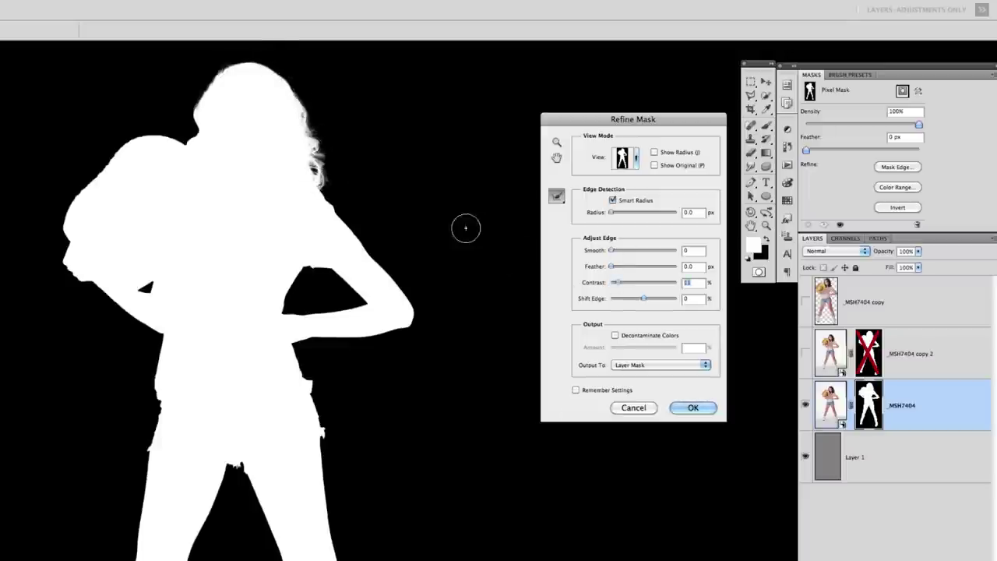
{"action": "mouse_move", "coordinate": [190, 140]}
{"action": "left_mouse_down"}
{"action": "mouse_move", "coordinate": [186, 148]}
{"action": "mouse_move", "coordinate": [193, 97]}
{"action": "left_mouse_up"}
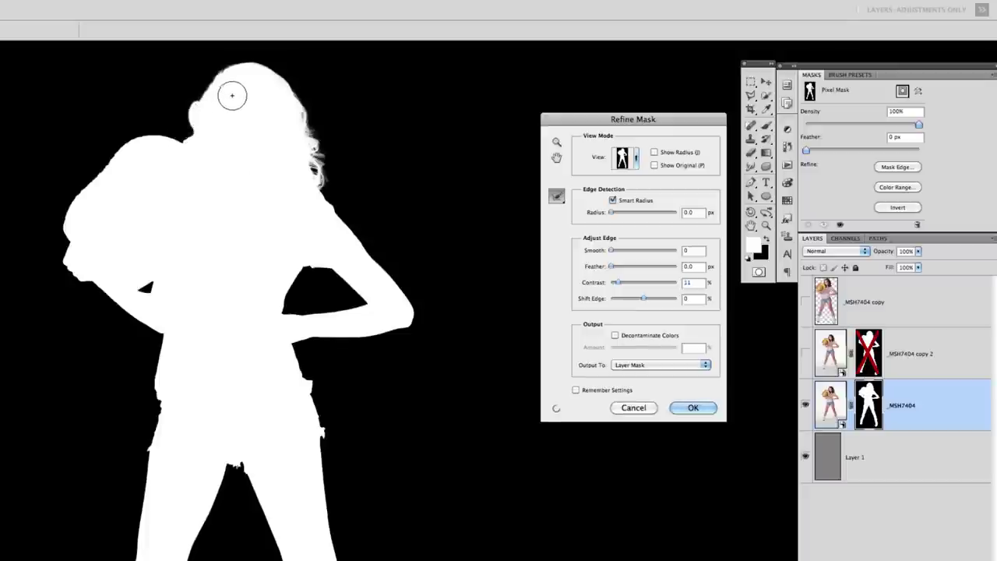
{"action": "mouse_move", "coordinate": [333, 438]}
{"action": "left_mouse_down"}
{"action": "mouse_move", "coordinate": [325, 428]}
{"action": "mouse_move", "coordinate": [322, 438]}
{"action": "left_mouse_up"}
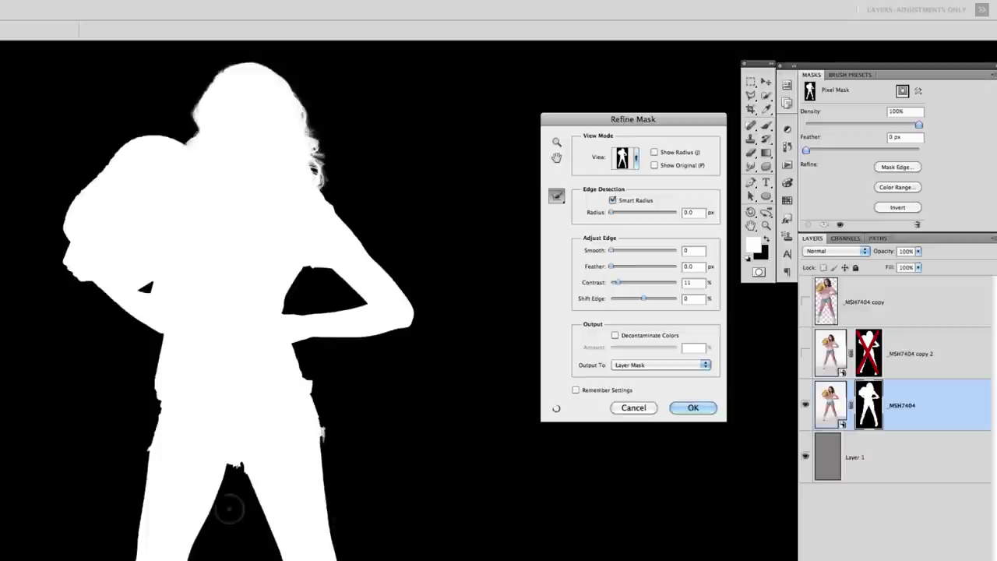
{"action": "mouse_move", "coordinate": [234, 486]}
{"action": "left_mouse_down"}
{"action": "mouse_move", "coordinate": [229, 466]}
{"action": "mouse_move", "coordinate": [242, 465]}
{"action": "left_mouse_up"}
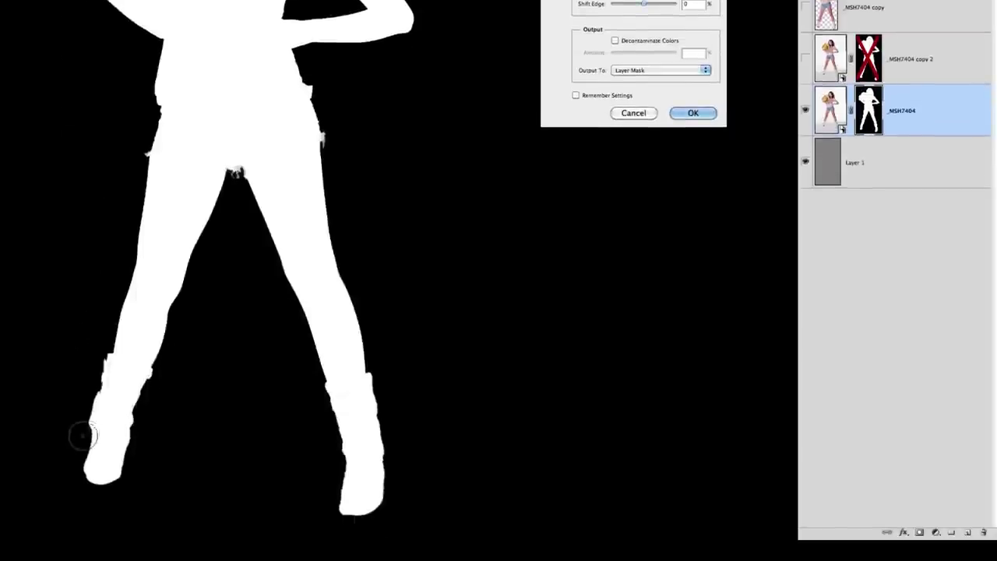
{"action": "mouse_move", "coordinate": [83, 436]}
{"action": "left_mouse_down"}
{"action": "mouse_move", "coordinate": [89, 416]}
{"action": "mouse_move", "coordinate": [86, 452]}
{"action": "left_mouse_up"}
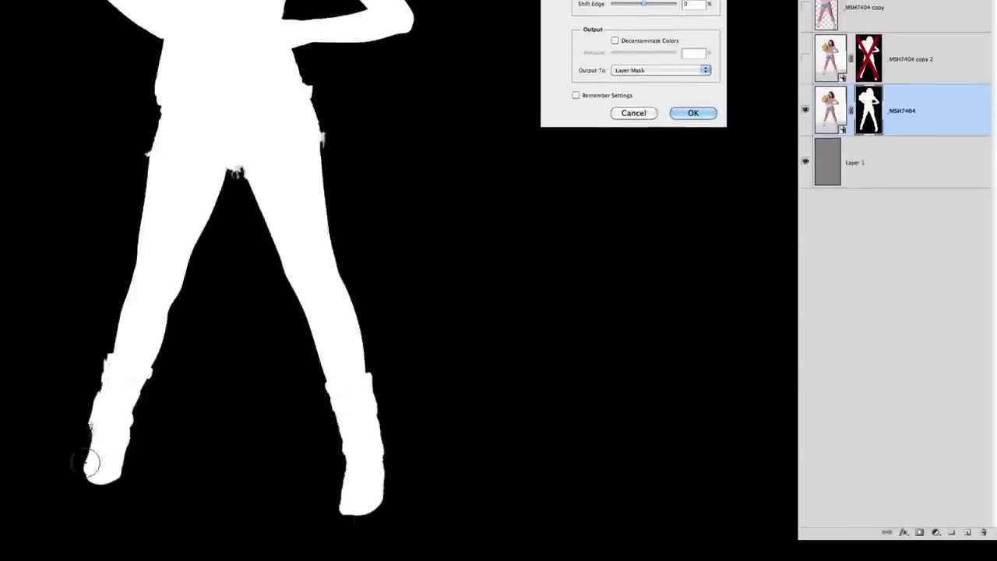
{"action": "left_click_drag", "start_coordinate": [379, 451], "coordinate": [374, 503]}
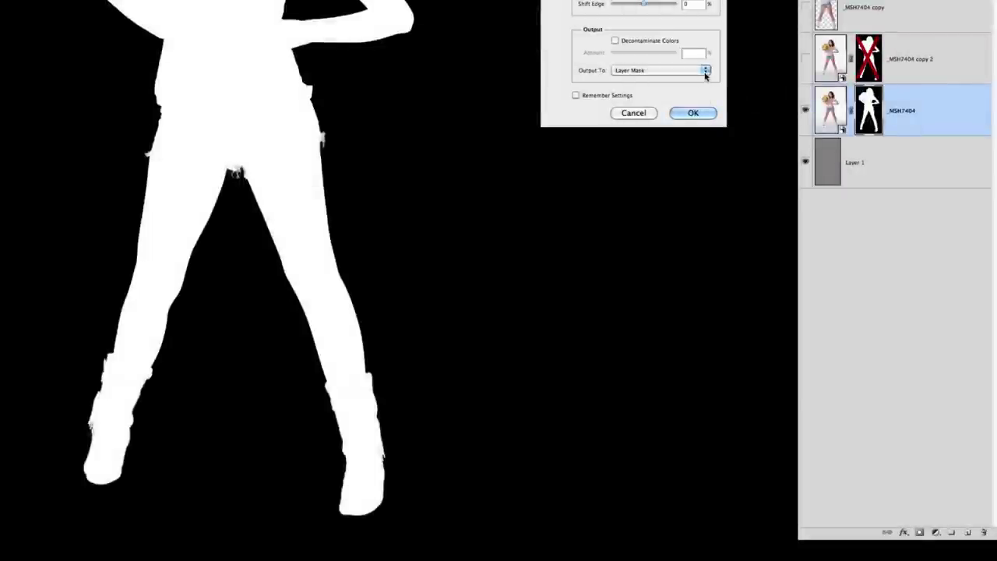
Output the refinement as a layer mask and apply it to _MSH7404
{"action": "left_click", "coordinate": [705, 70]}
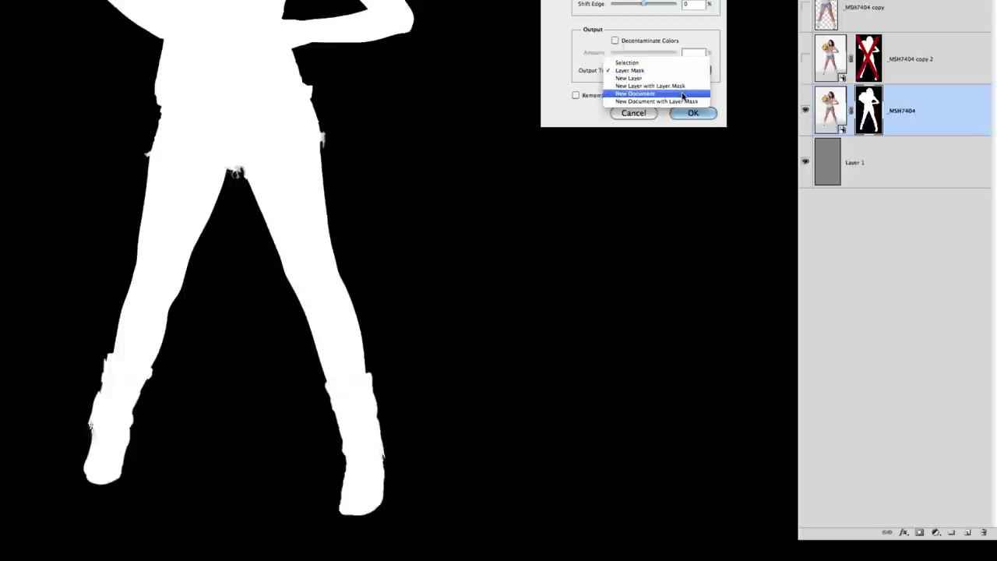
{"action": "left_click", "coordinate": [695, 49]}
{"action": "left_click", "coordinate": [693, 113]}
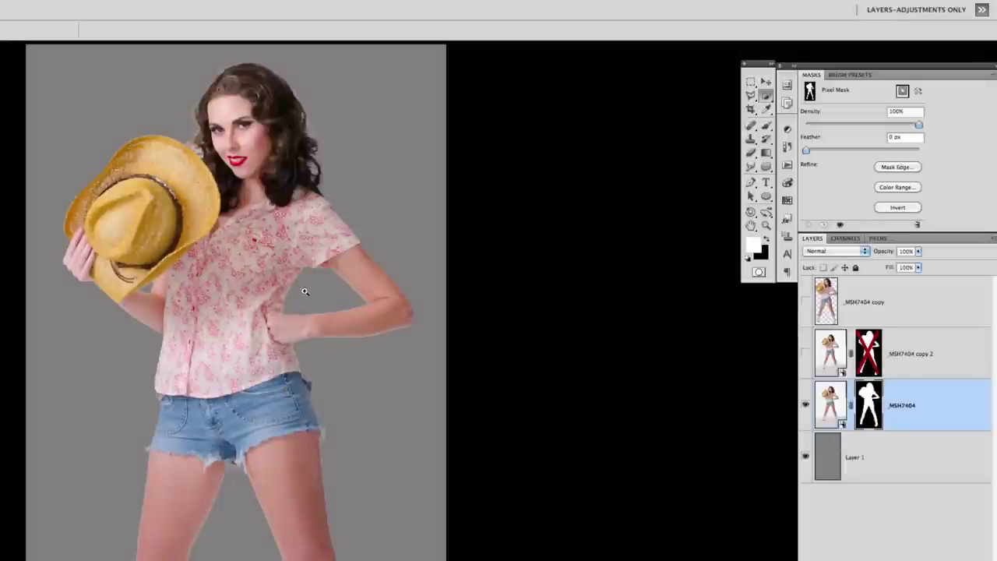
{"action": "left_click_drag", "start_coordinate": [304, 288], "coordinate": [379, 370]}
{"action": "left_click_drag", "start_coordinate": [445, 475], "coordinate": [356, 410]}
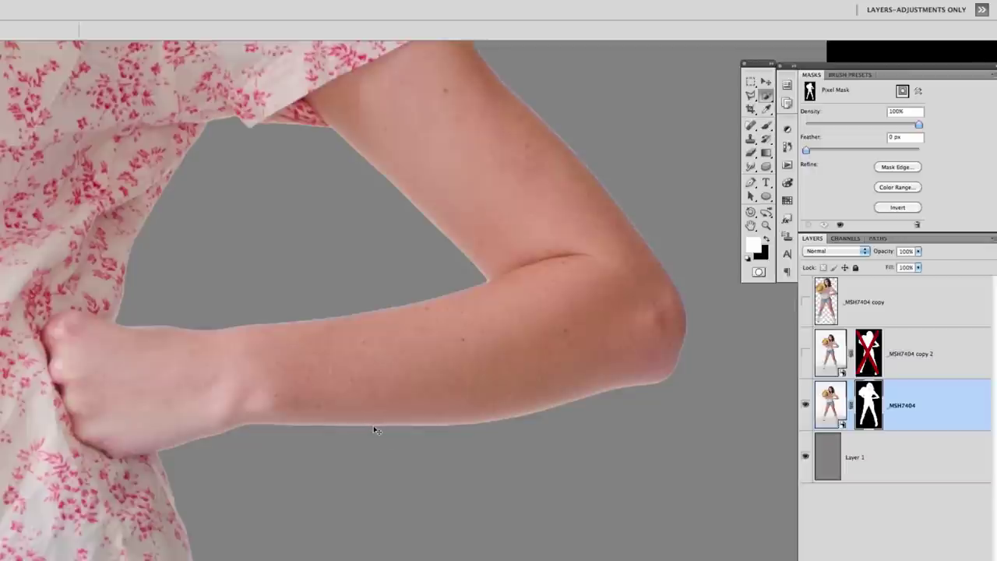
{"action": "left_click", "coordinate": [373, 430], "text": "alt"}
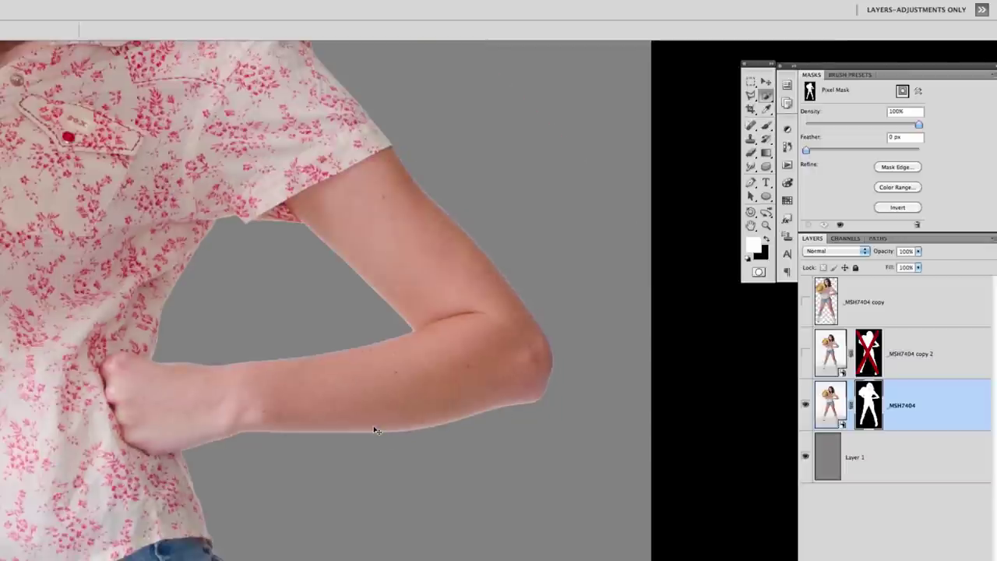
{"action": "left_click", "coordinate": [374, 430], "text": "alt"}
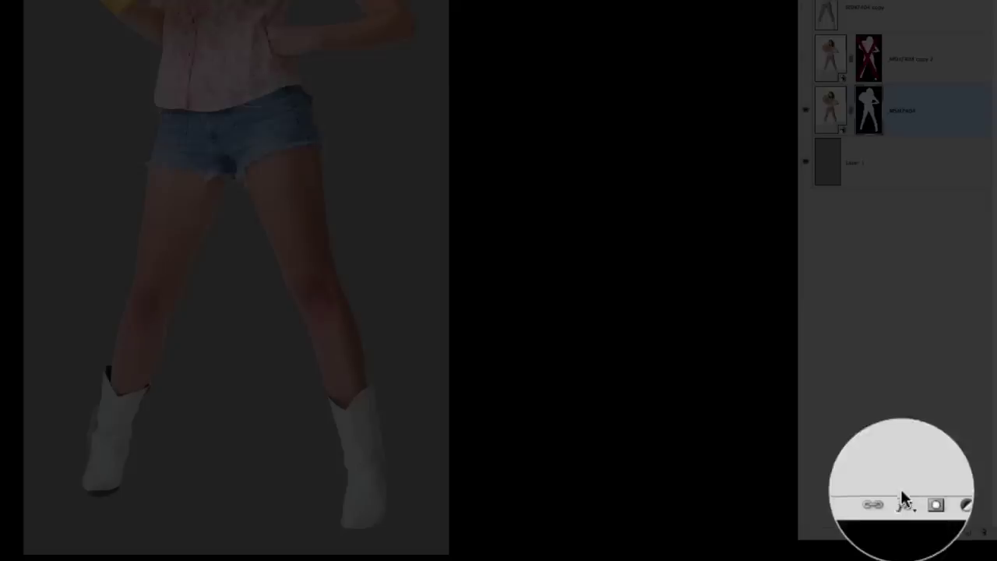
Add an Inner Shadow to the cowgirl layer: angle -29, distance 18, size 65, opacity 51%
{"action": "left_click", "coordinate": [902, 500]}
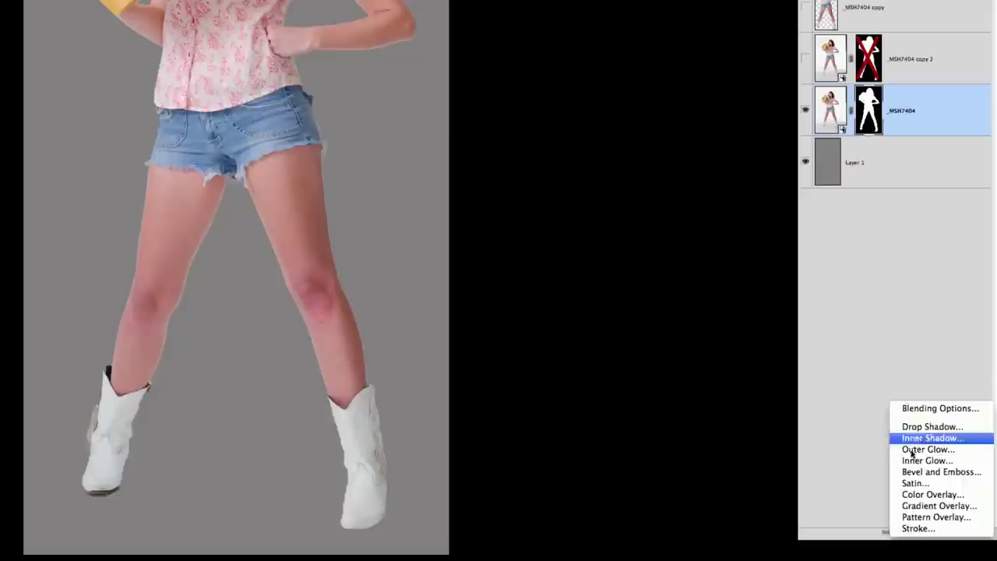
{"action": "left_click", "coordinate": [918, 437]}
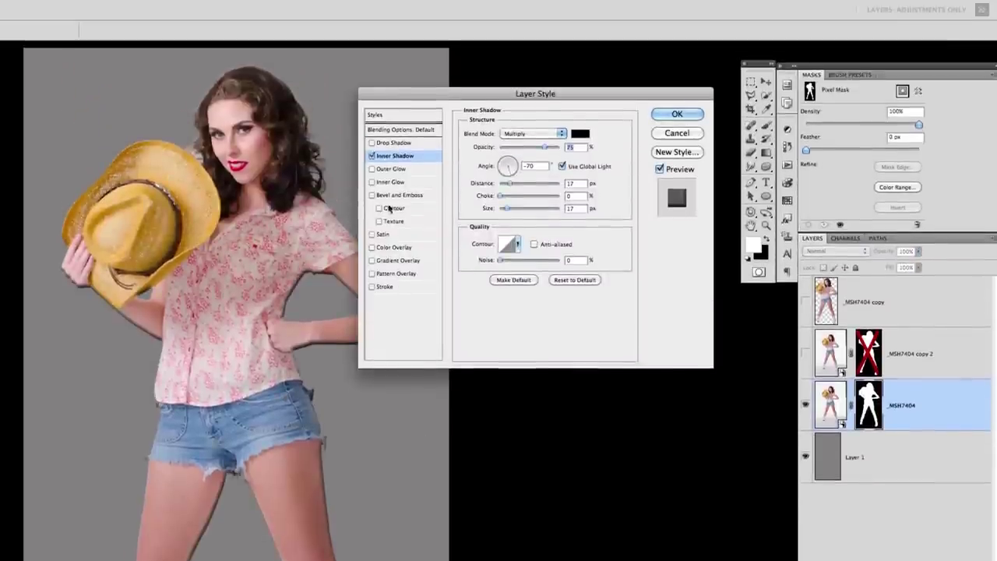
{"action": "left_click_drag", "start_coordinate": [399, 97], "coordinate": [474, 88]}
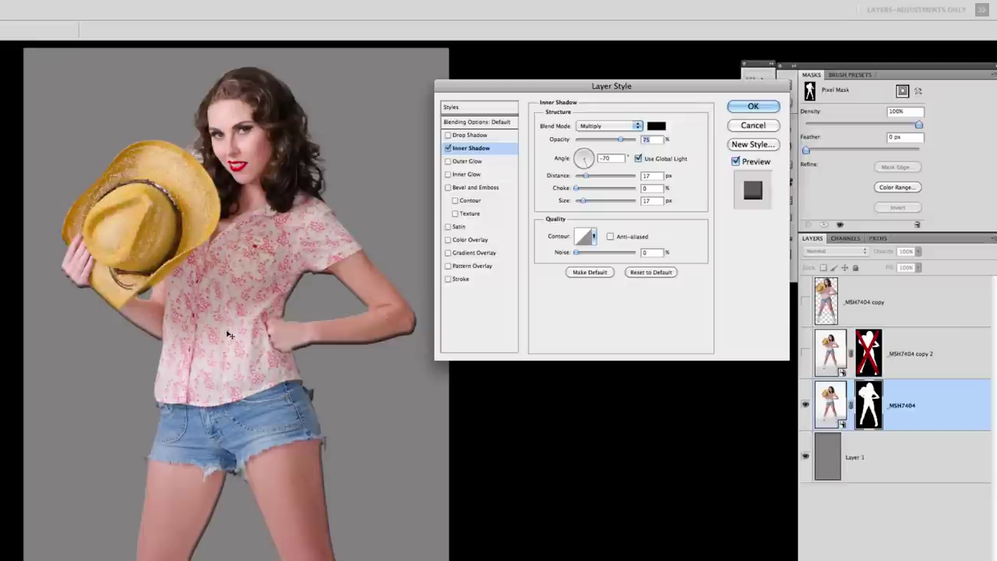
{"action": "mouse_move", "coordinate": [240, 337]}
{"action": "left_mouse_down"}
{"action": "mouse_move", "coordinate": [245, 329]}
{"action": "mouse_move", "coordinate": [235, 336]}
{"action": "left_mouse_up"}
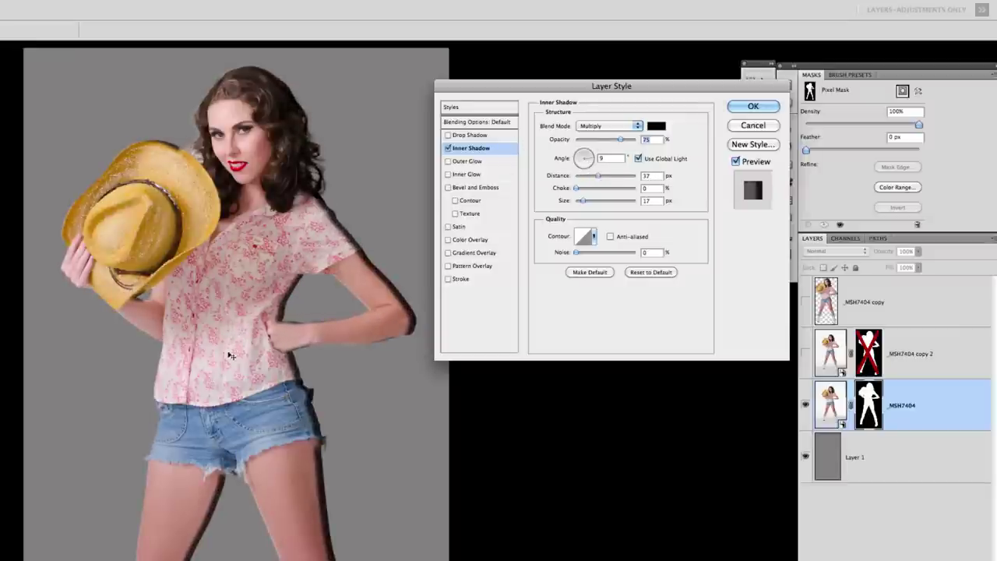
{"action": "mouse_move", "coordinate": [246, 362]}
{"action": "left_mouse_down"}
{"action": "mouse_move", "coordinate": [238, 356]}
{"action": "mouse_move", "coordinate": [253, 361]}
{"action": "left_mouse_up"}
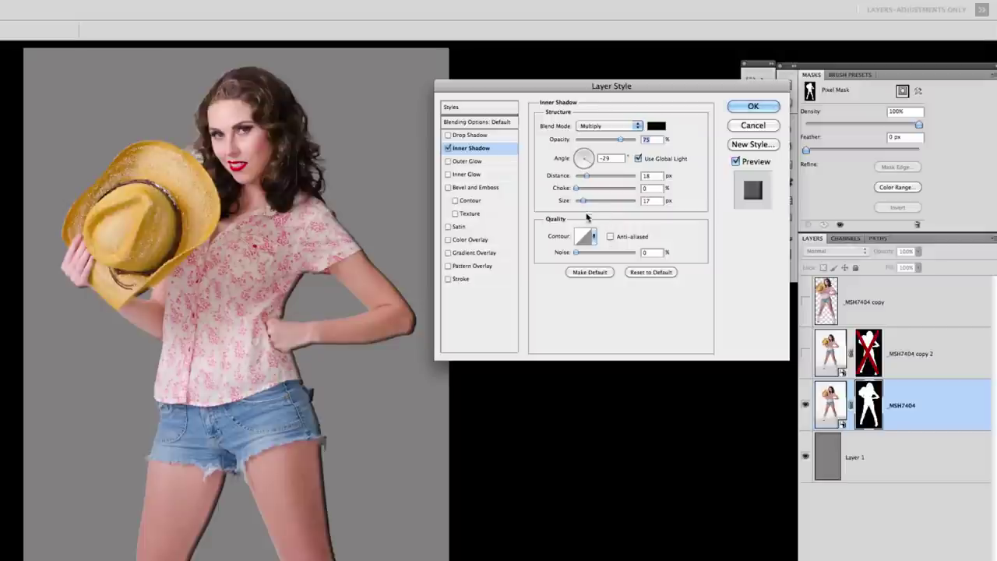
{"action": "left_click_drag", "start_coordinate": [583, 201], "coordinate": [592, 204]}
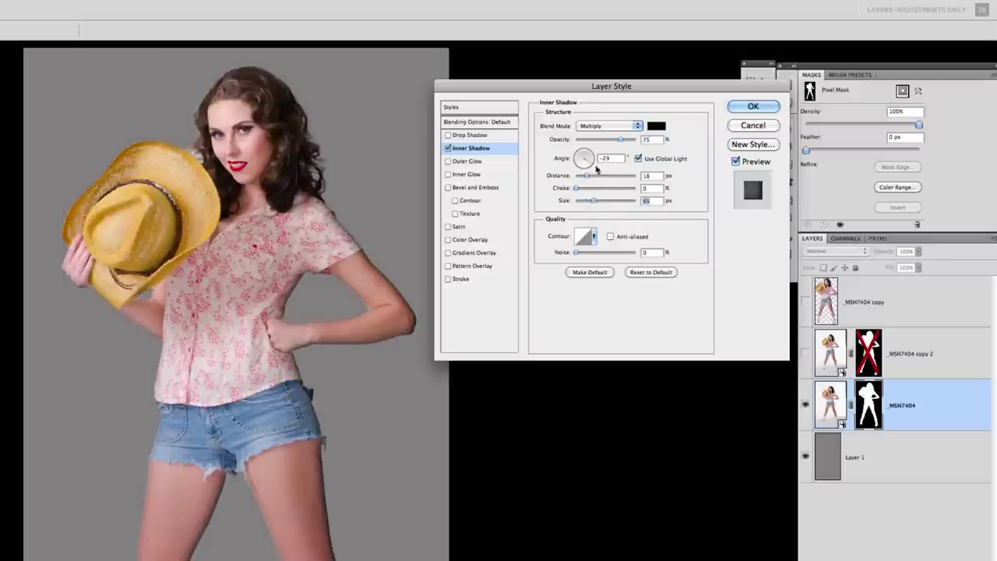
{"action": "left_click_drag", "start_coordinate": [621, 139], "coordinate": [602, 144]}
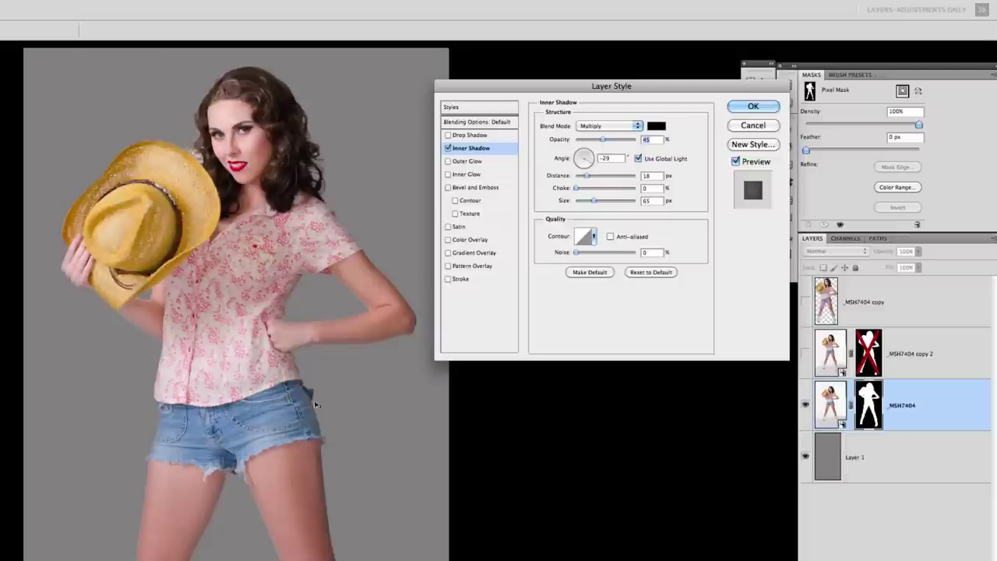
{"action": "left_click_drag", "start_coordinate": [603, 142], "coordinate": [606, 141]}
Confirm the Inner Shadow settings so the effect is applied to the cowgirl layer
{"action": "key", "text": "Return"}
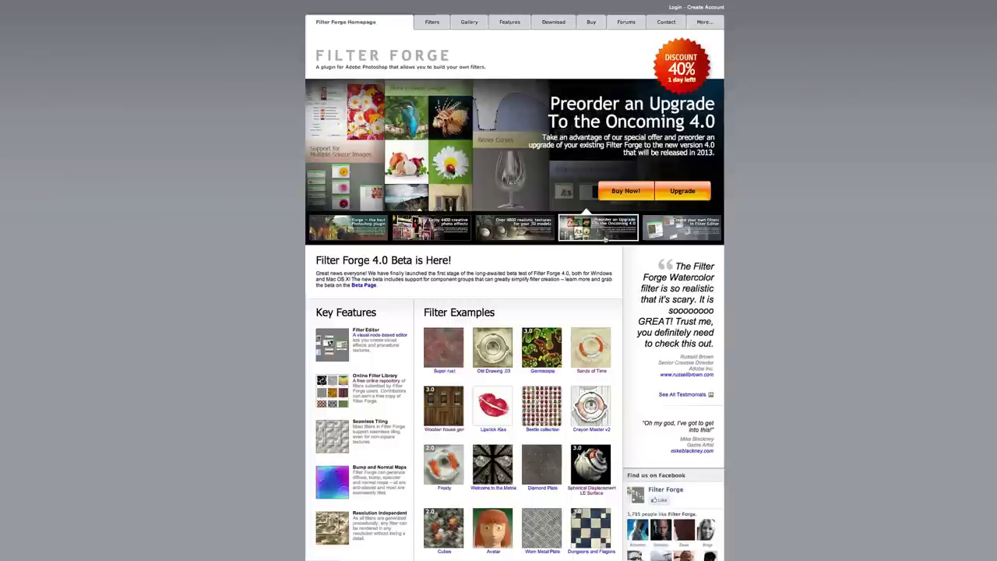
Go to the Filter Forge Filter Library, highlight the 9216 Filters count, and browse featured filters
{"action": "left_click", "coordinate": [689, 235]}
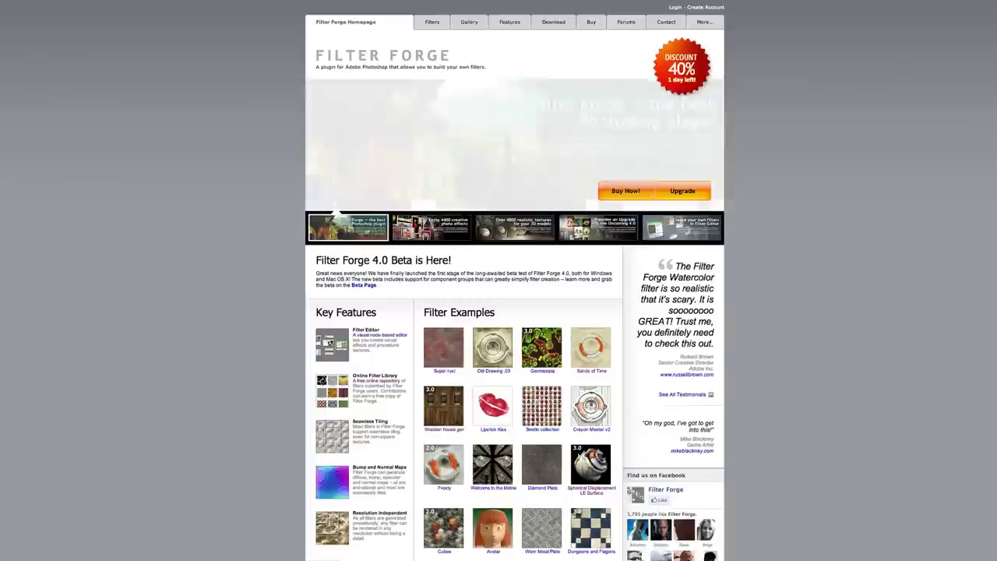
{"action": "left_click", "coordinate": [432, 23]}
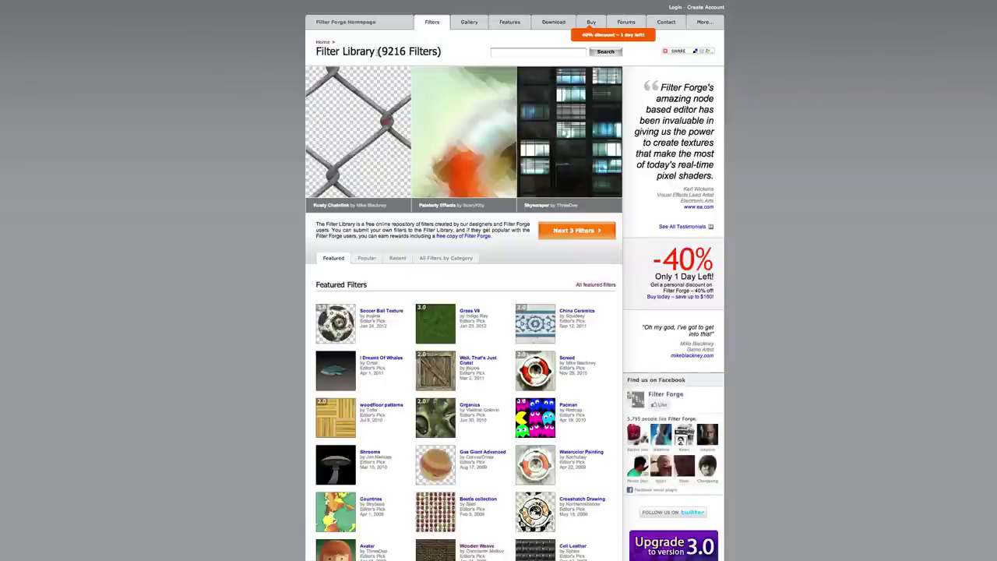
{"action": "left_click_drag", "start_coordinate": [376, 51], "coordinate": [442, 51]}
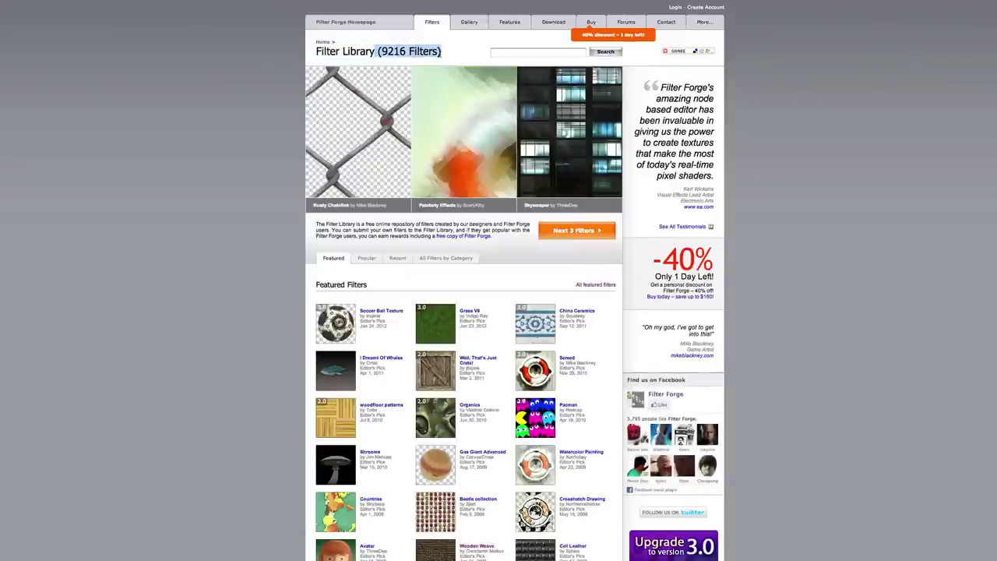
{"action": "left_click", "coordinate": [446, 50]}
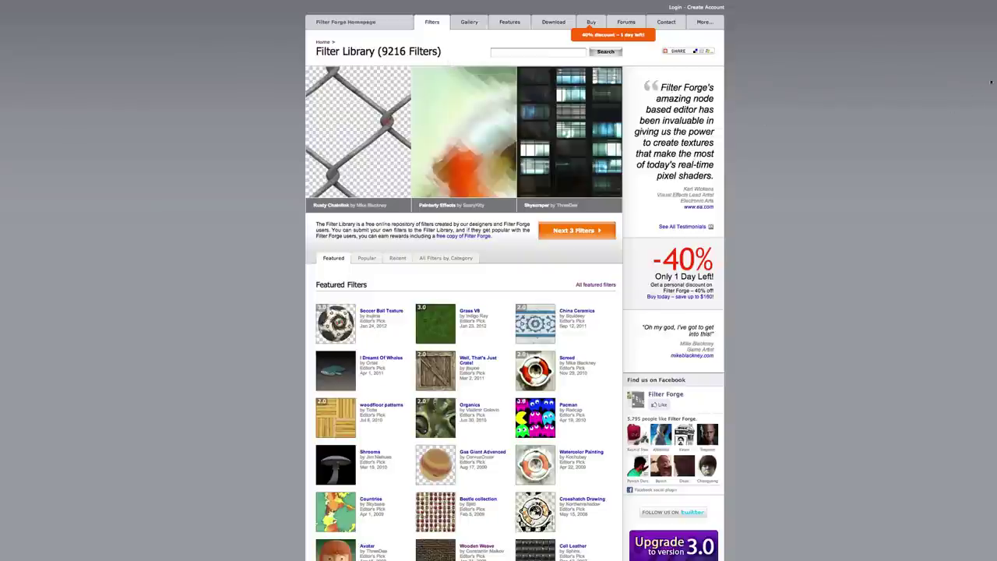
{"action": "scroll", "coordinate": [514, 312], "scroll_direction": "down", "scroll_amount": 4}
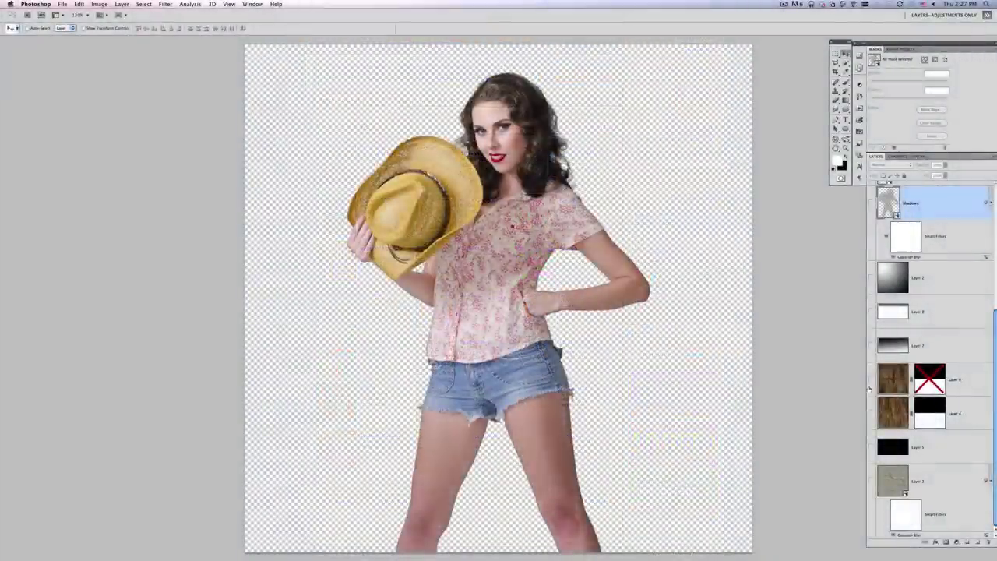
Preview the plank, Layer 4 and Layer 6 wood backdrops, disable Layer 4's mask, and hide them again
{"action": "left_click", "coordinate": [872, 482]}
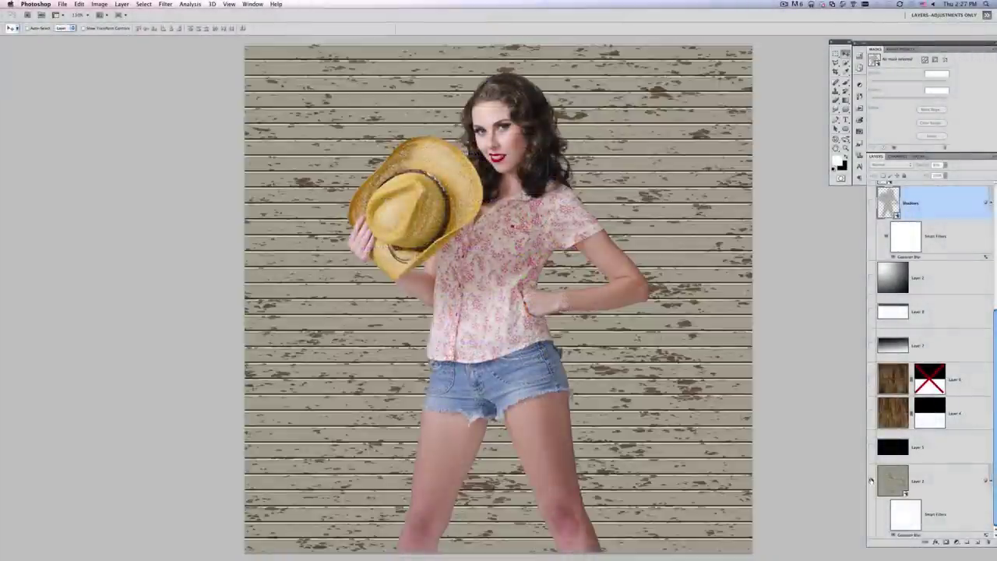
{"action": "left_click", "coordinate": [871, 481]}
{"action": "left_click", "coordinate": [871, 414]}
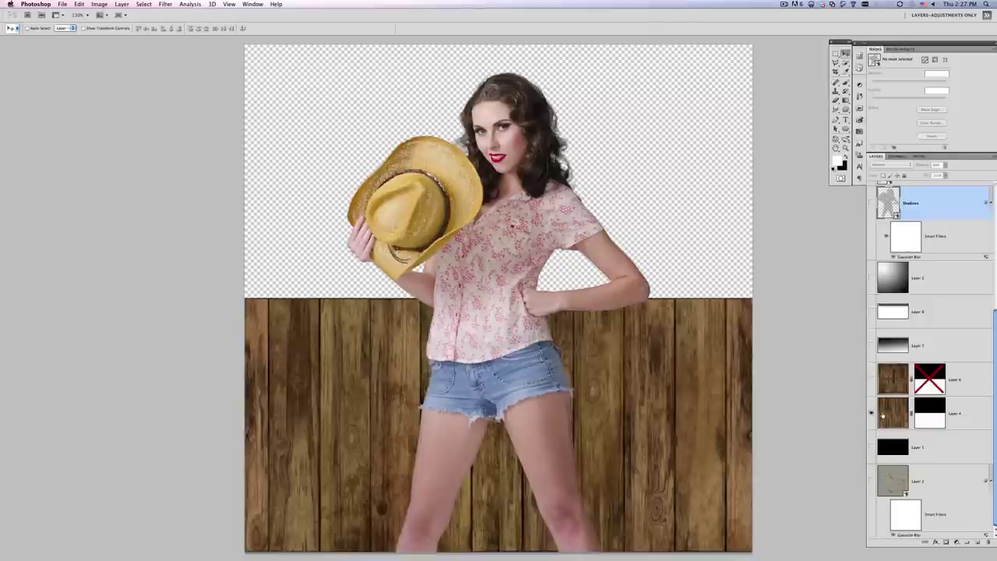
{"action": "left_click", "coordinate": [930, 413], "text": "shift"}
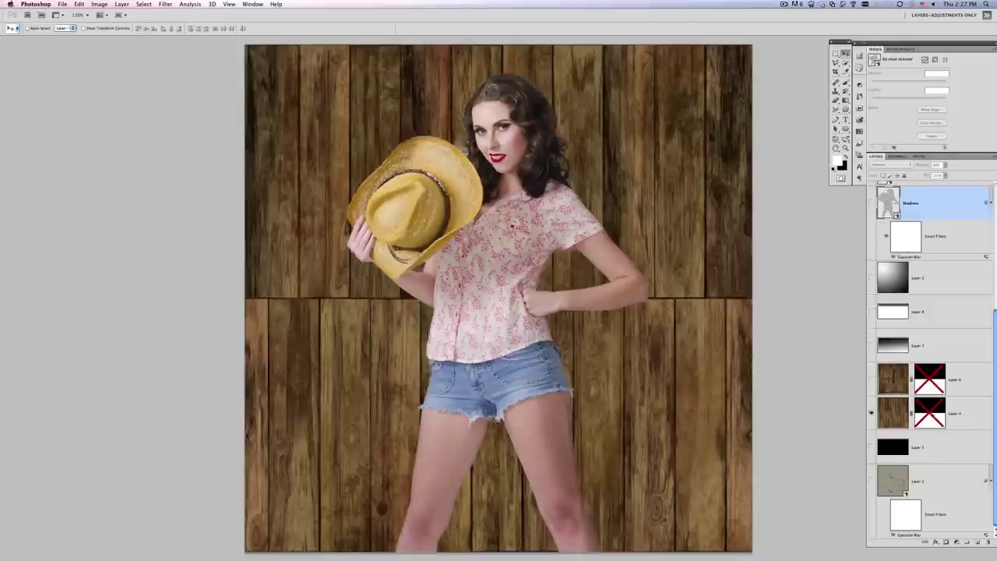
{"action": "left_click", "coordinate": [872, 413]}
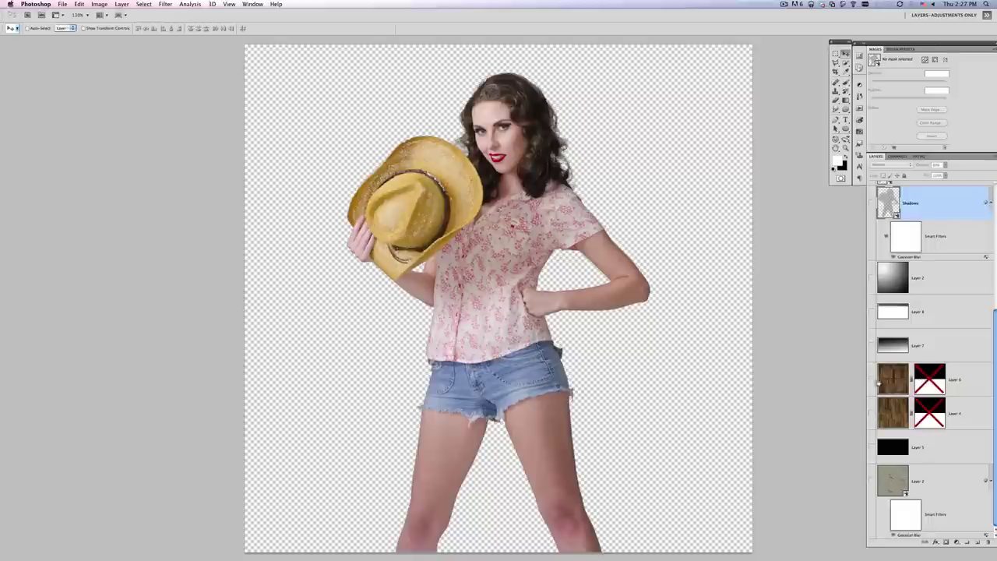
{"action": "left_click", "coordinate": [871, 381]}
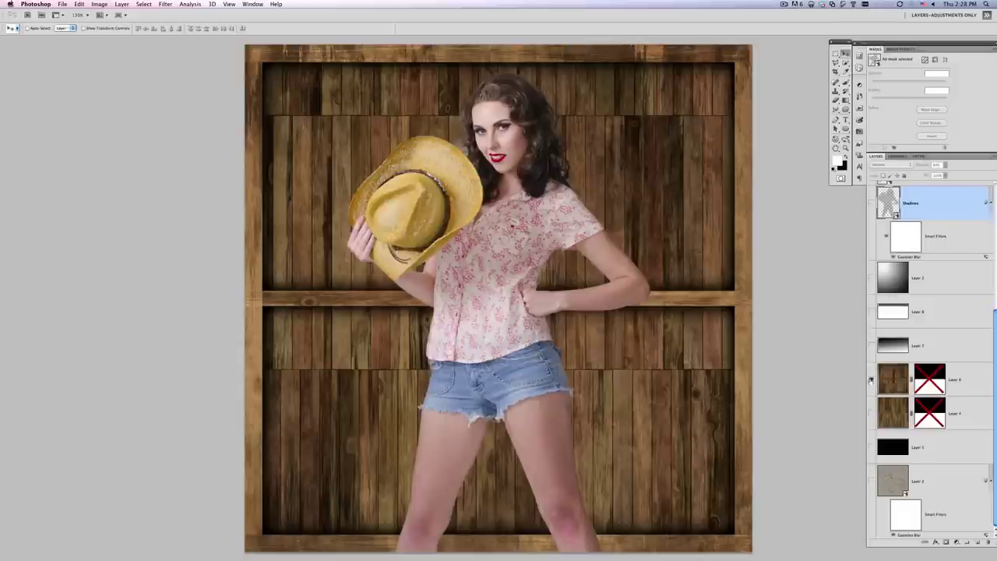
{"action": "left_click", "coordinate": [871, 380]}
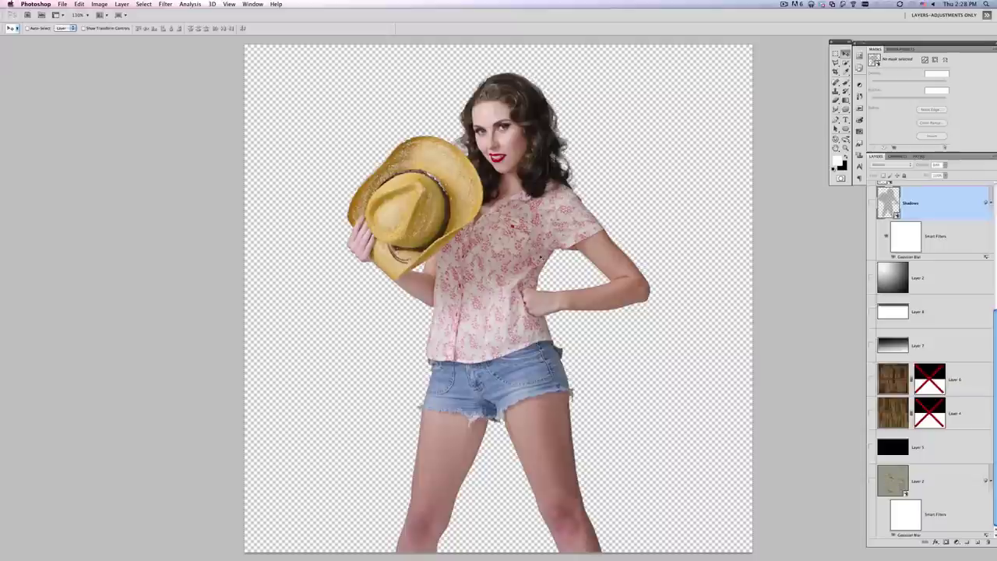
Open the gray-1000x.jpg backdrop image
{"action": "key", "text": "super+o"}
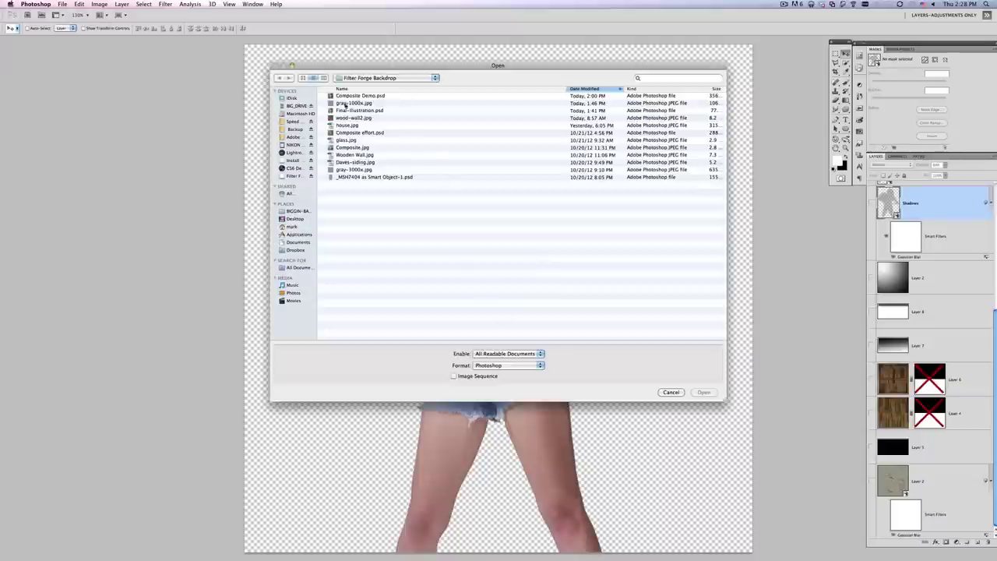
{"action": "left_click", "coordinate": [349, 96]}
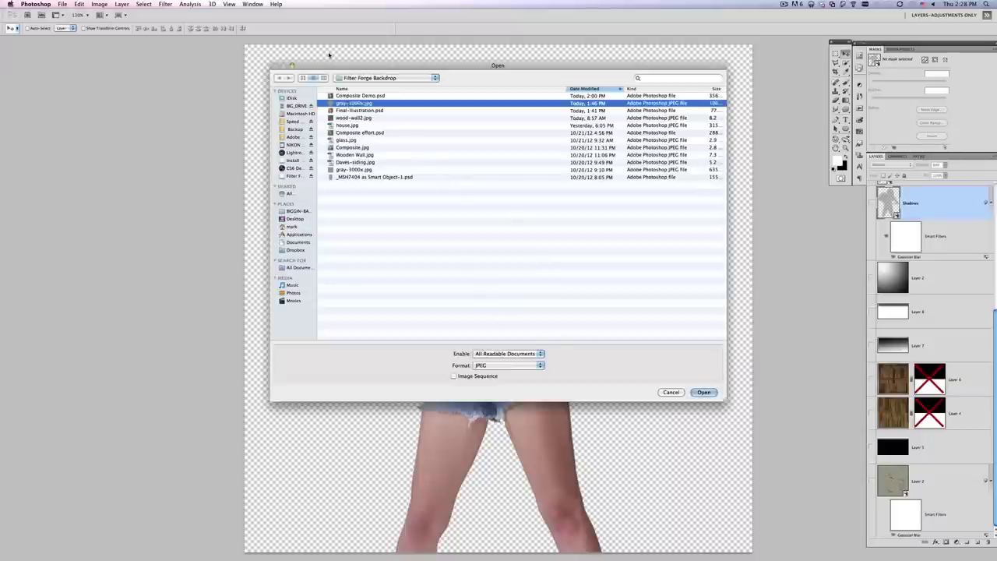
{"action": "key", "text": "Return"}
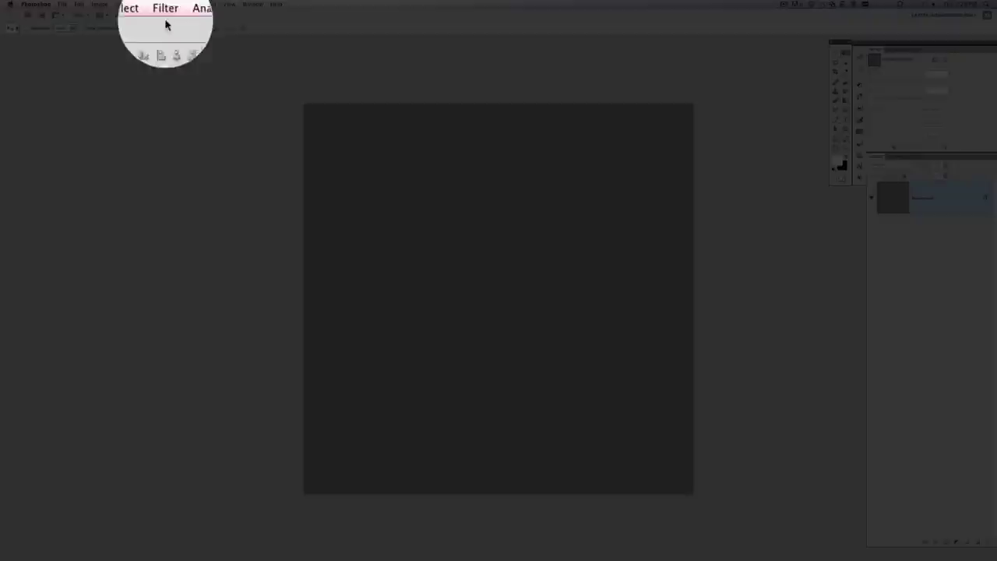
Launch Filter Forge 3 on the grey image
{"action": "left_click", "coordinate": [165, 4]}
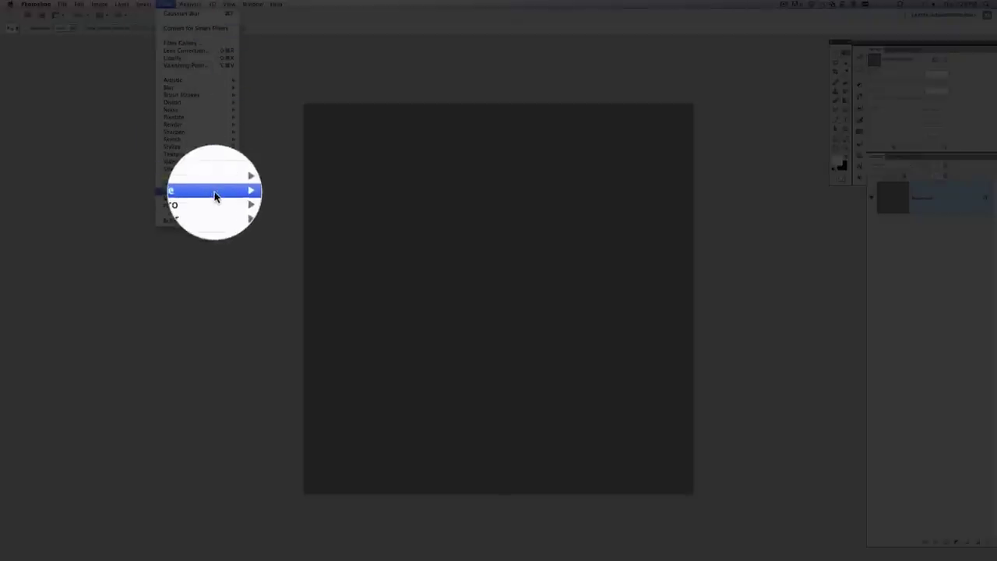
{"action": "mouse_move", "coordinate": [217, 191]}
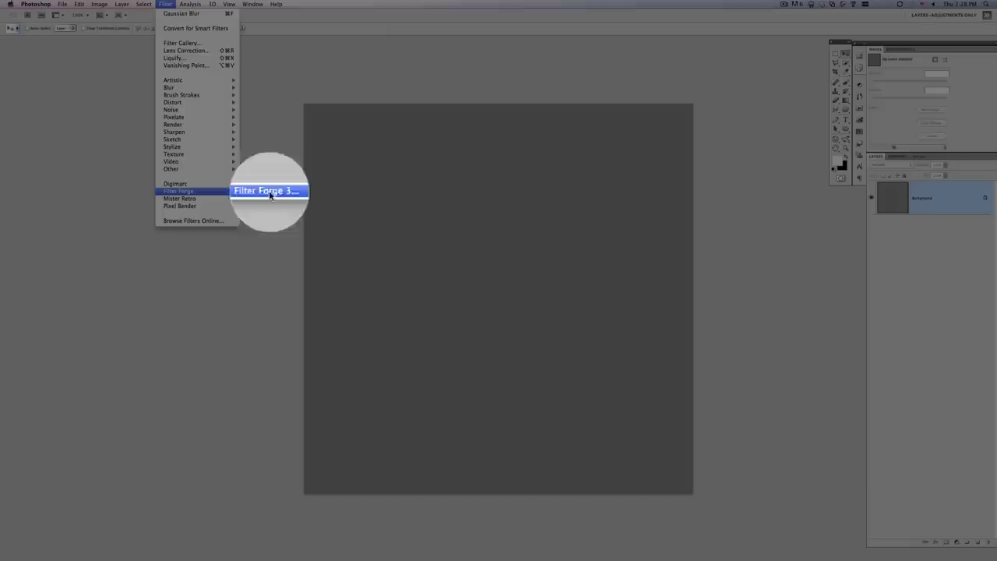
{"action": "left_click", "coordinate": [268, 192]}
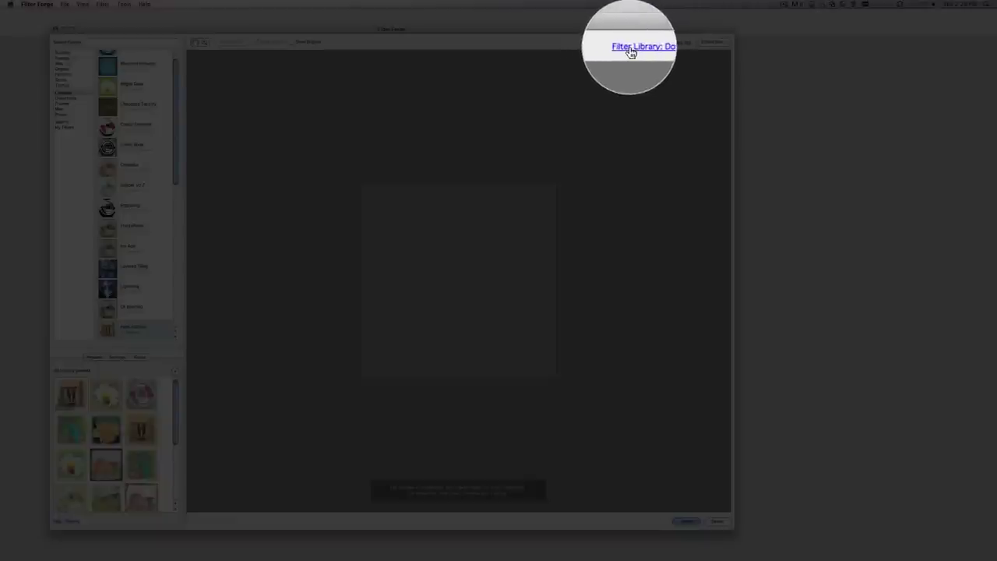
Launch the online 'Well, That's Just Crate!' filter in Filter Forge and list Building category filters
{"action": "left_click", "coordinate": [672, 43]}
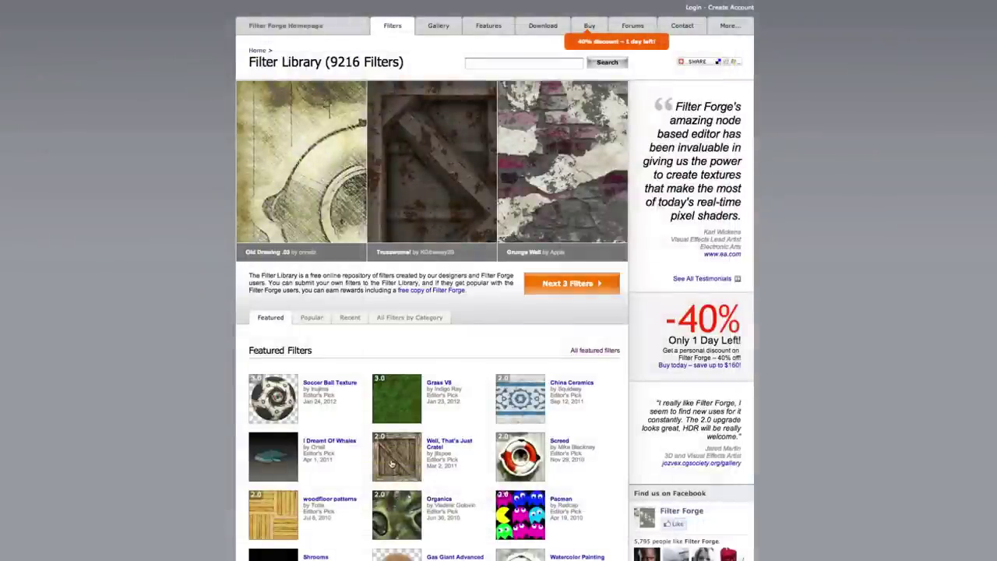
{"action": "left_click", "coordinate": [393, 466]}
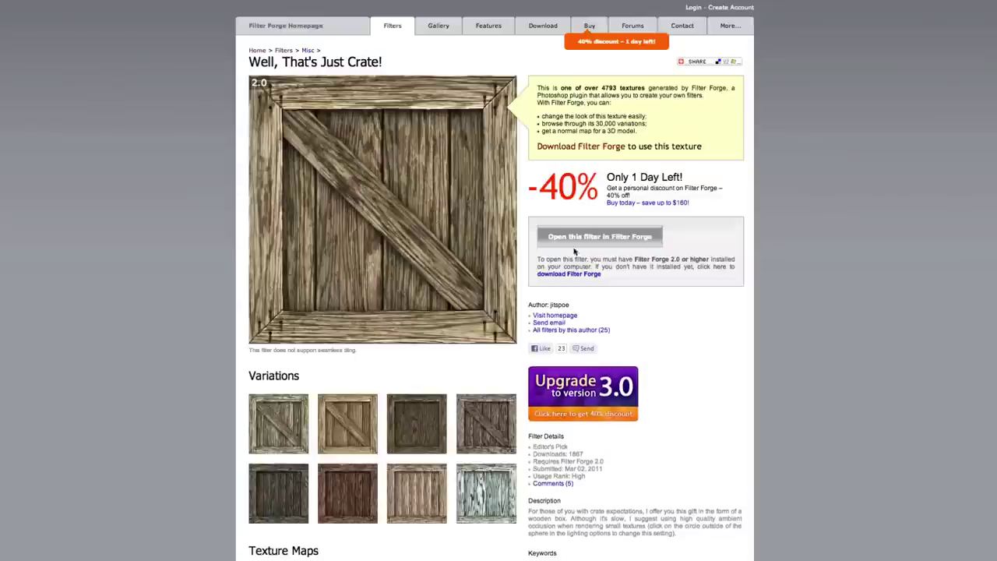
{"action": "left_click", "coordinate": [599, 238]}
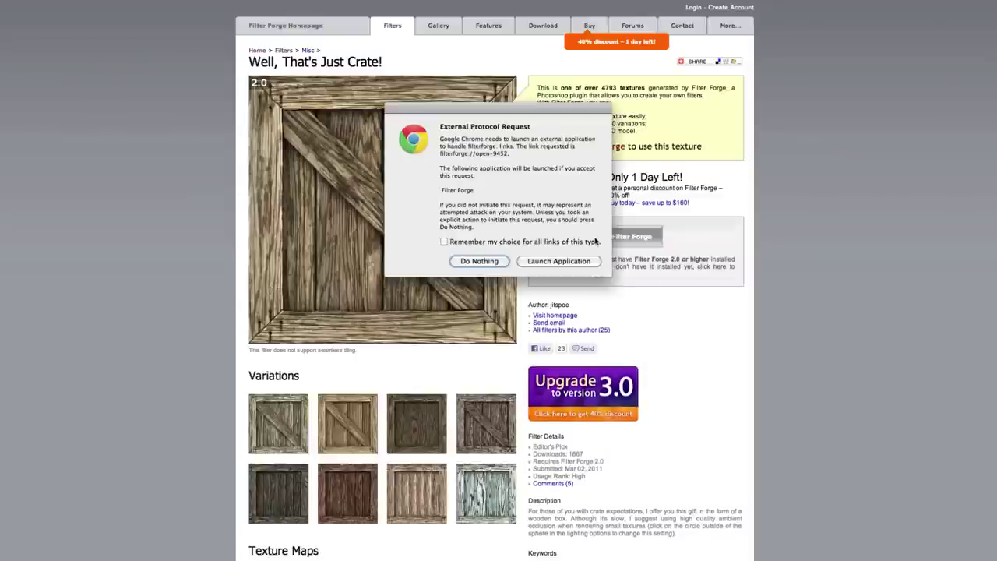
{"action": "left_click", "coordinate": [559, 261]}
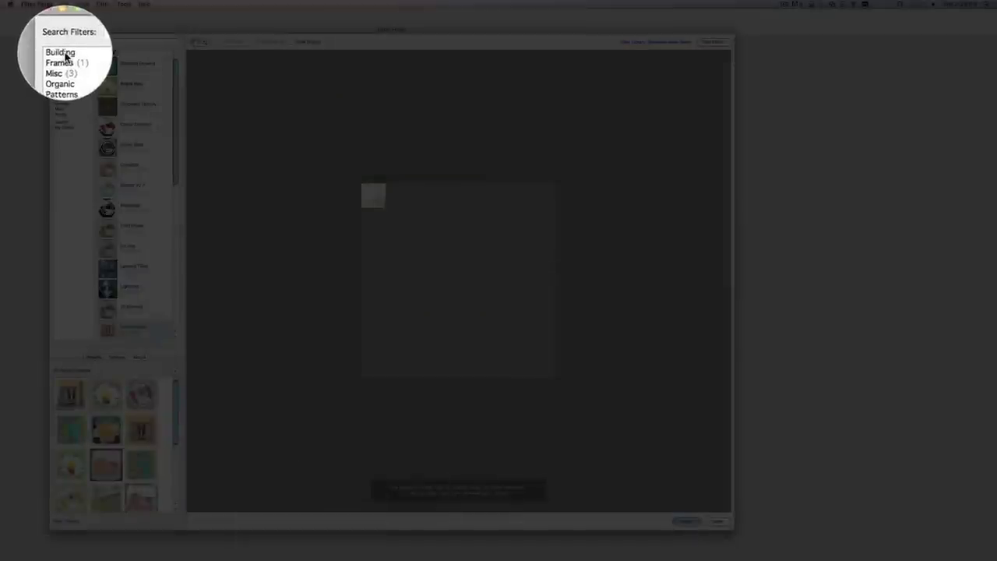
{"action": "left_click", "coordinate": [62, 53]}
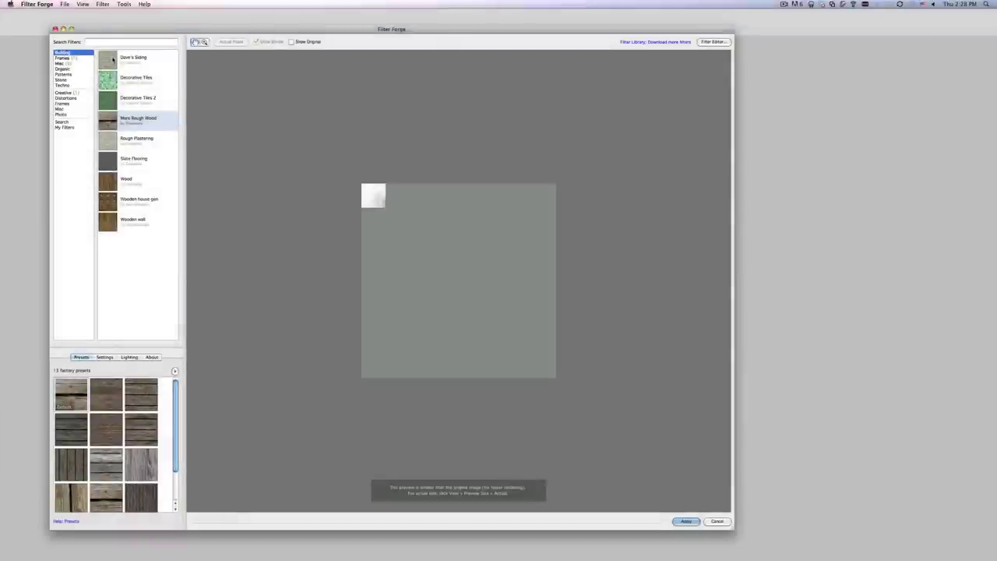
Preview the Dave's Siding peeling-paint plank texture and try one of its presets
{"action": "left_click", "coordinate": [117, 59]}
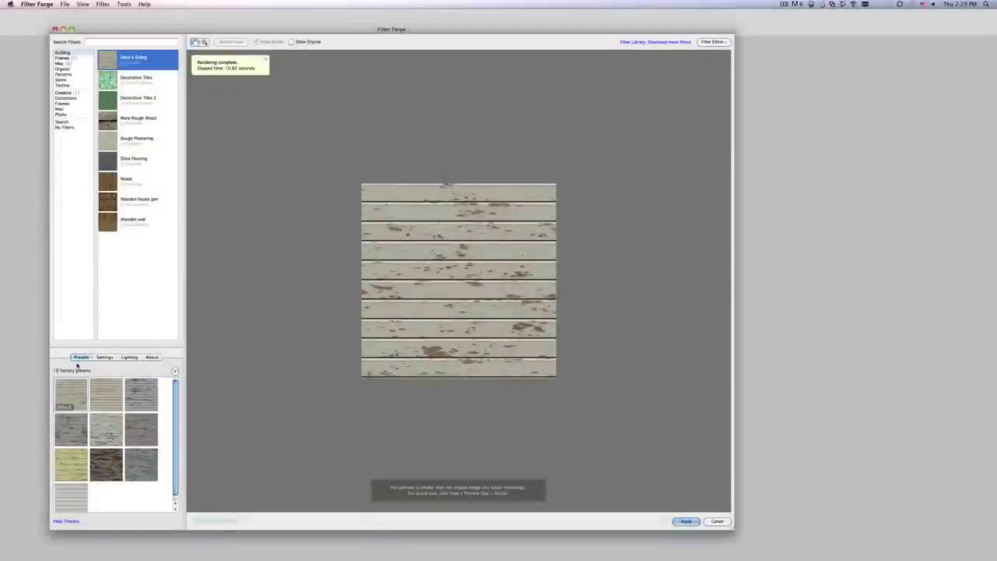
{"action": "left_click", "coordinate": [77, 465]}
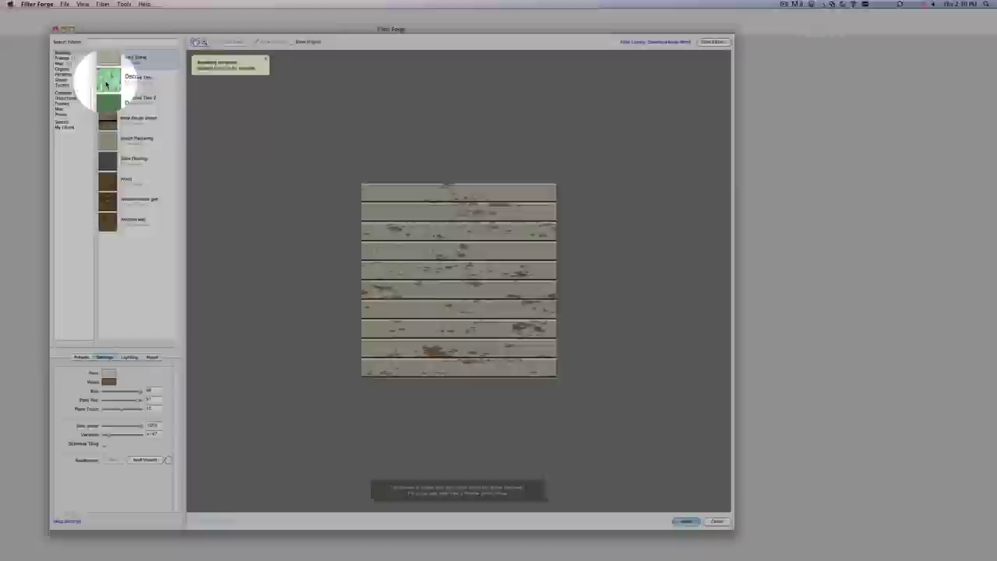
Apply Decorative Tiles with the white tile preset and a tile size of 185.72
{"action": "left_click", "coordinate": [108, 81]}
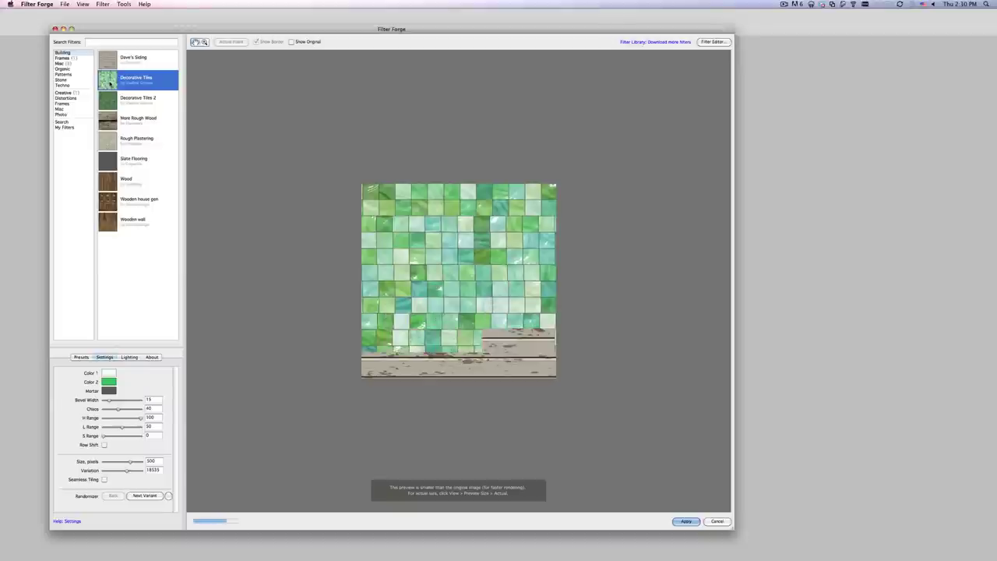
{"action": "left_click", "coordinate": [79, 357]}
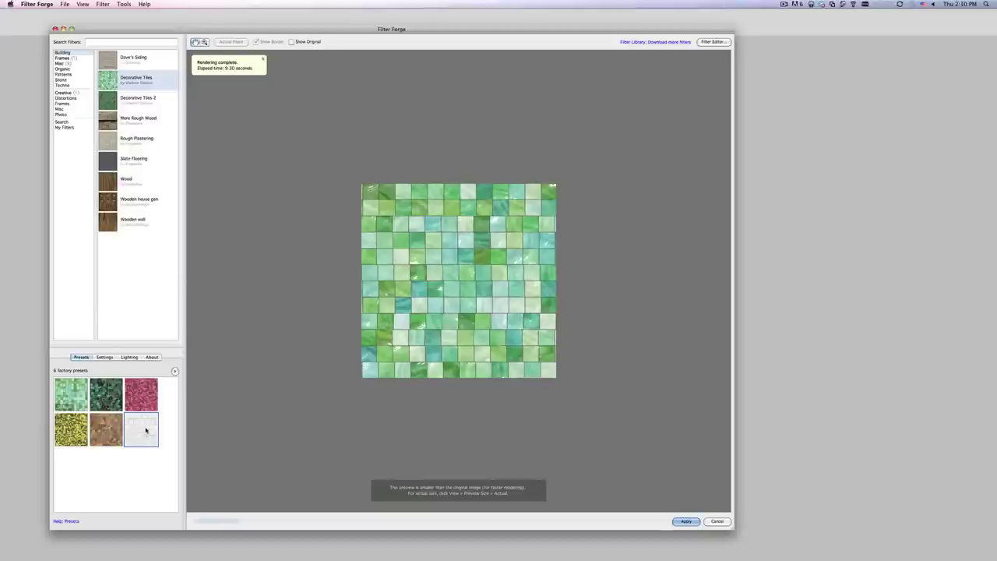
{"action": "left_click", "coordinate": [145, 432]}
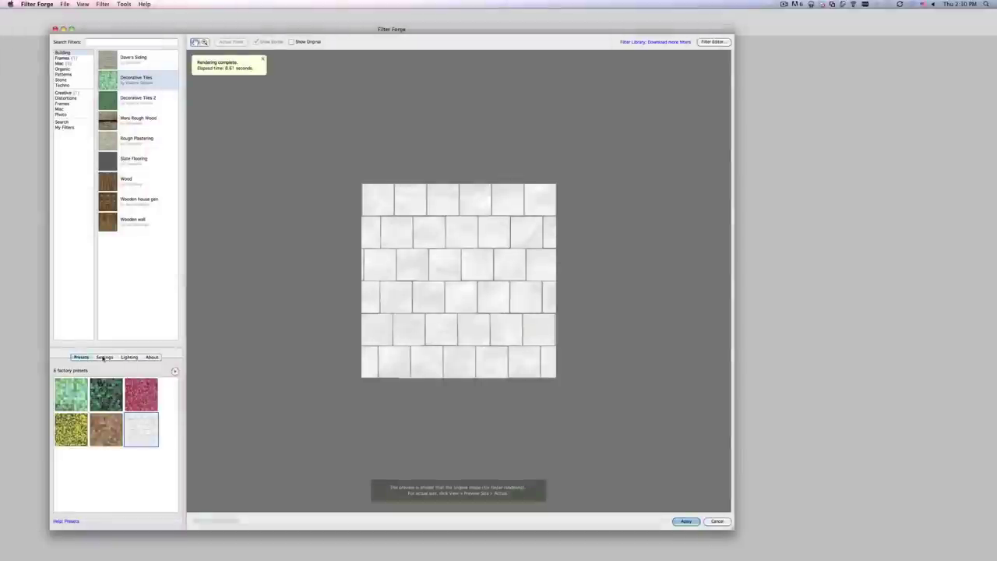
{"action": "left_click", "coordinate": [103, 358]}
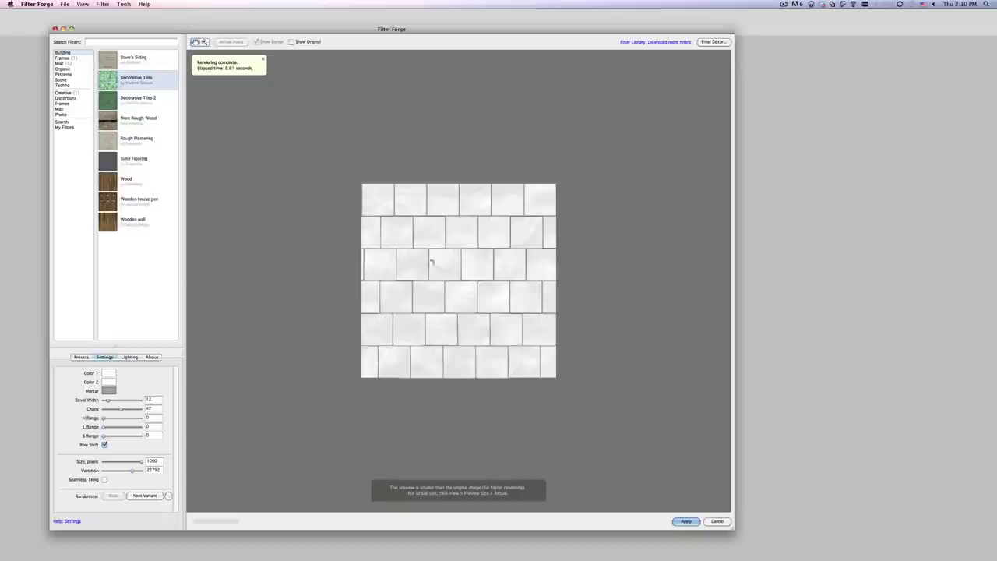
{"action": "left_click", "coordinate": [112, 462]}
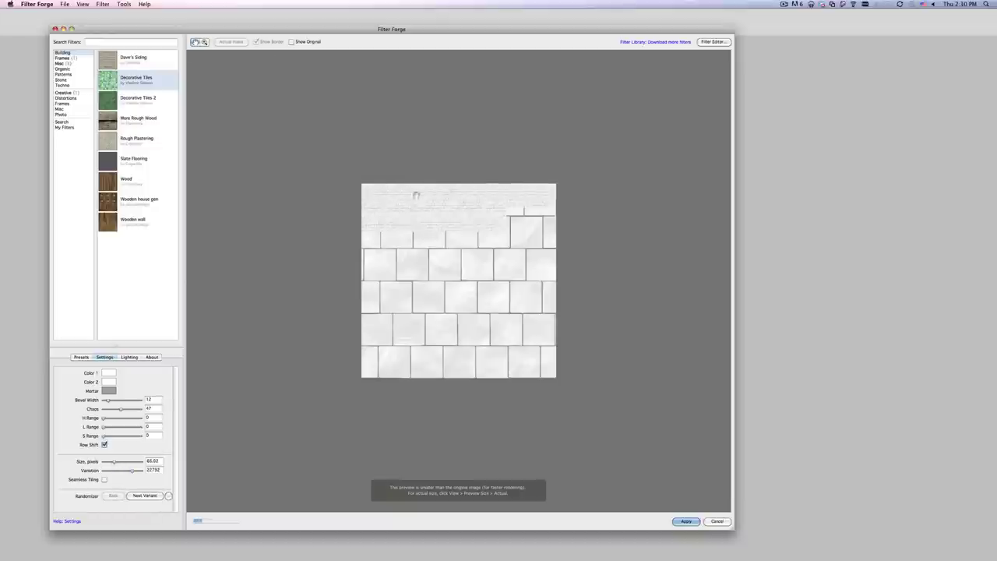
{"action": "left_click", "coordinate": [118, 463]}
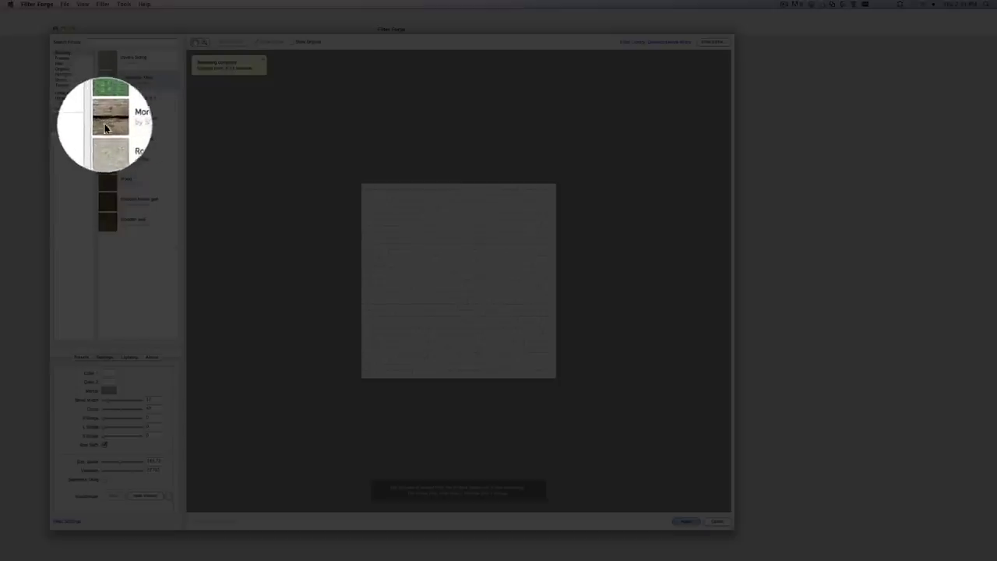
Preview the More Rough Wood texture before returning to the Photoshop composite
{"action": "left_click", "coordinate": [107, 121]}
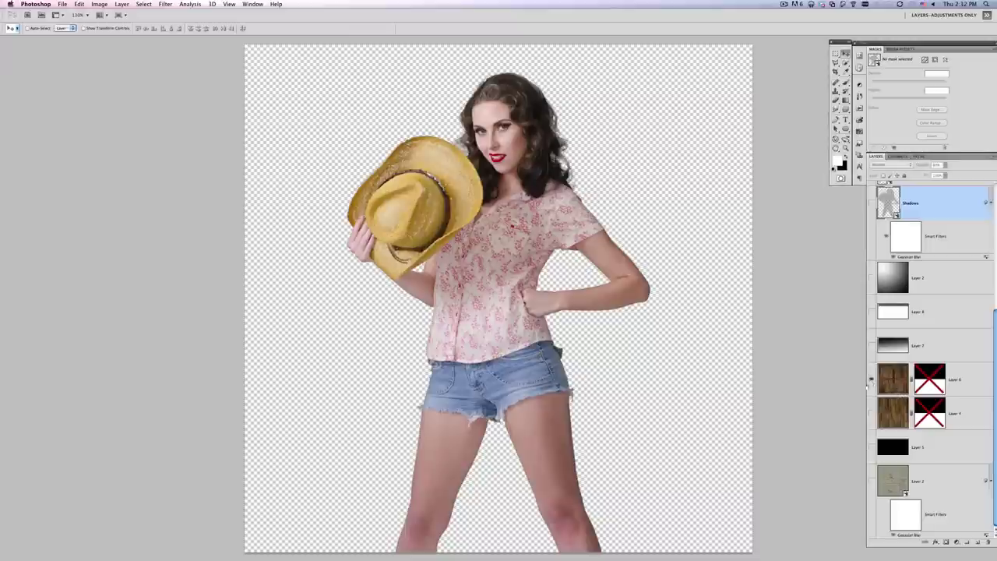
Show Layer 6's barn-wood wall, hide the grey siding layer, and disable Layer 6's mask
{"action": "left_click", "coordinate": [872, 379]}
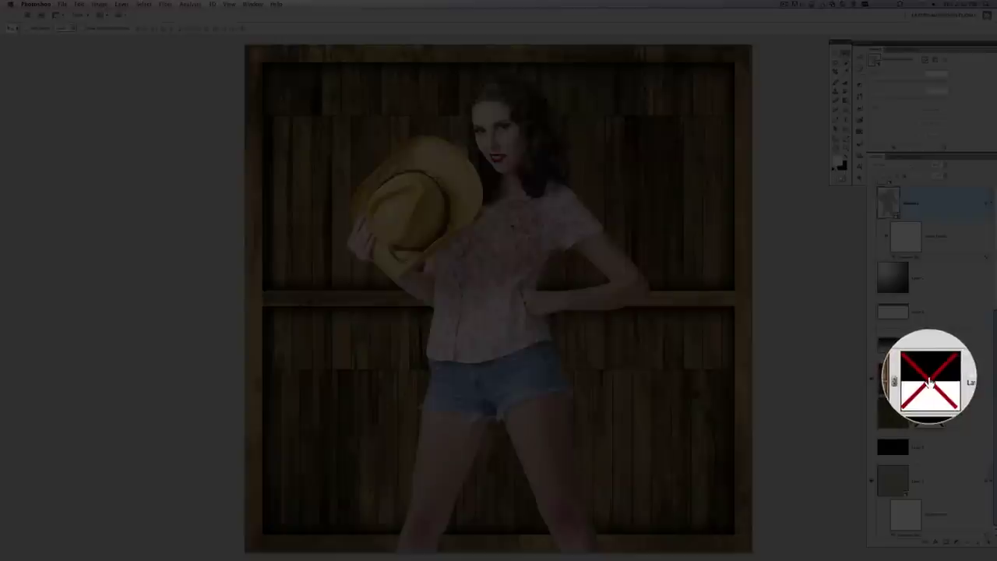
{"action": "left_click", "coordinate": [928, 386], "text": "shift"}
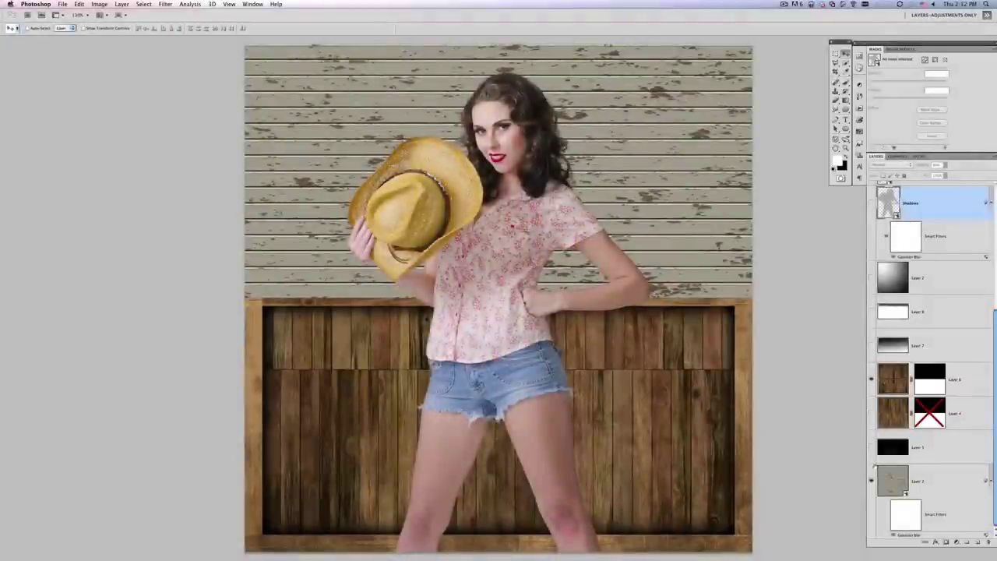
{"action": "left_click", "coordinate": [871, 480]}
{"action": "left_click", "coordinate": [929, 380], "text": "shift"}
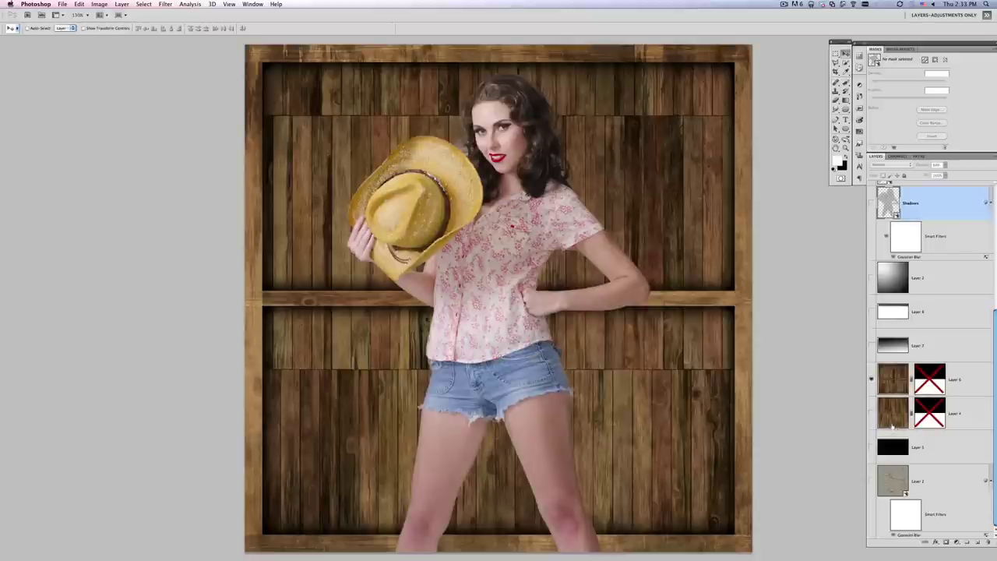
{"action": "scroll", "coordinate": [989, 359], "scroll_direction": "up", "scroll_amount": 1}
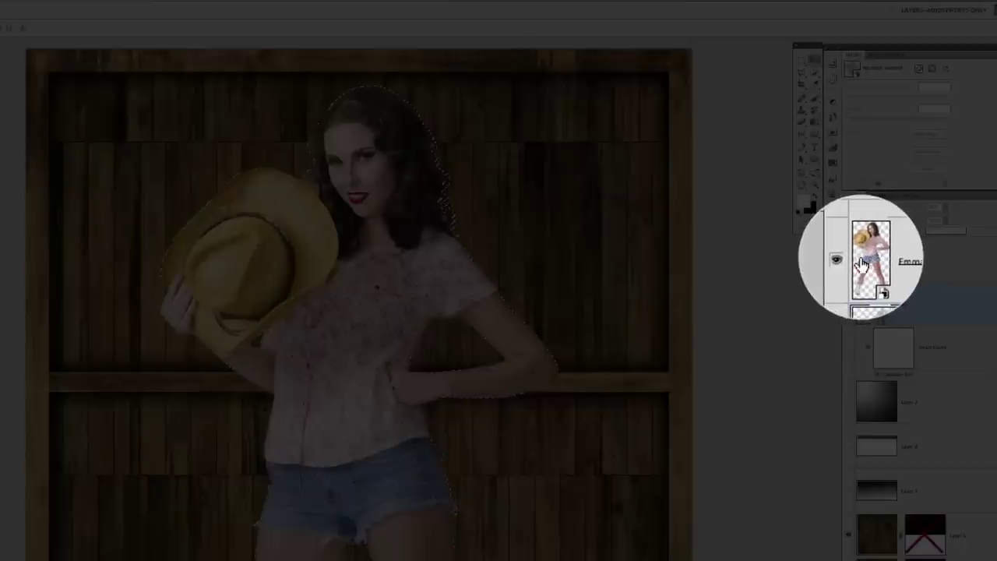
Load and drop Emma's selection, then turn on the Shadows layer's shadow on the wall
{"action": "left_click", "coordinate": [866, 261], "text": "ctrl"}
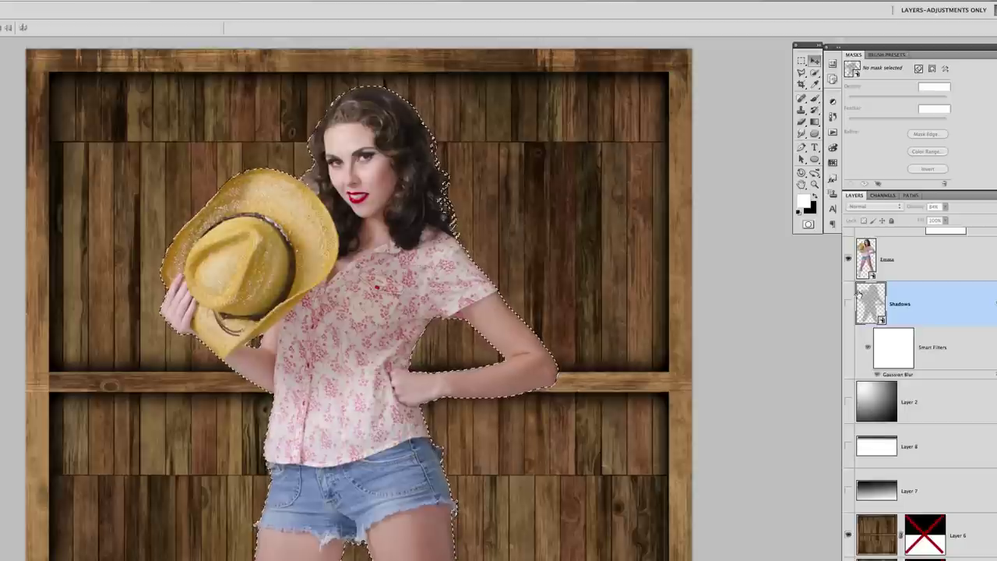
{"action": "key", "text": "ctrl+d"}
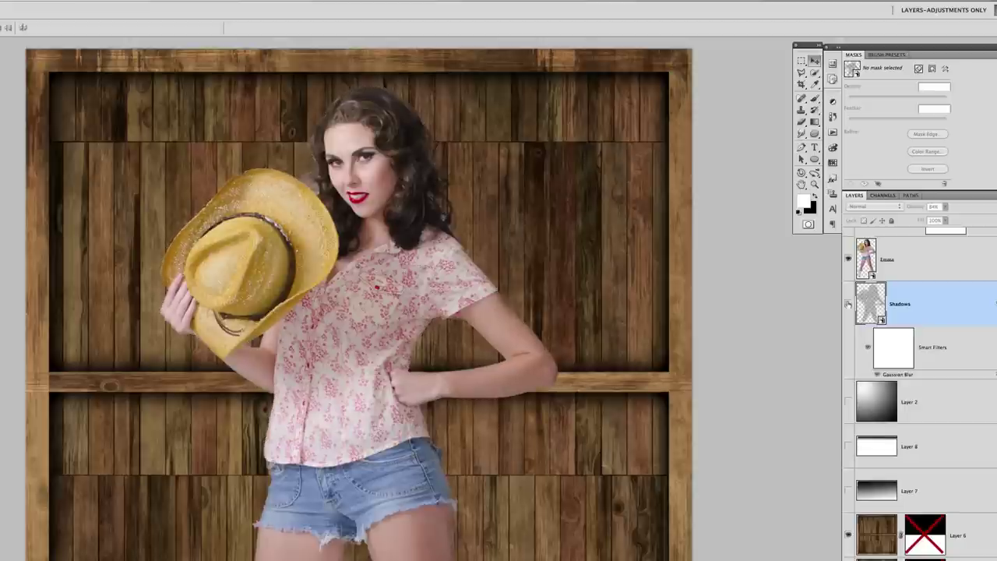
{"action": "left_click", "coordinate": [849, 303]}
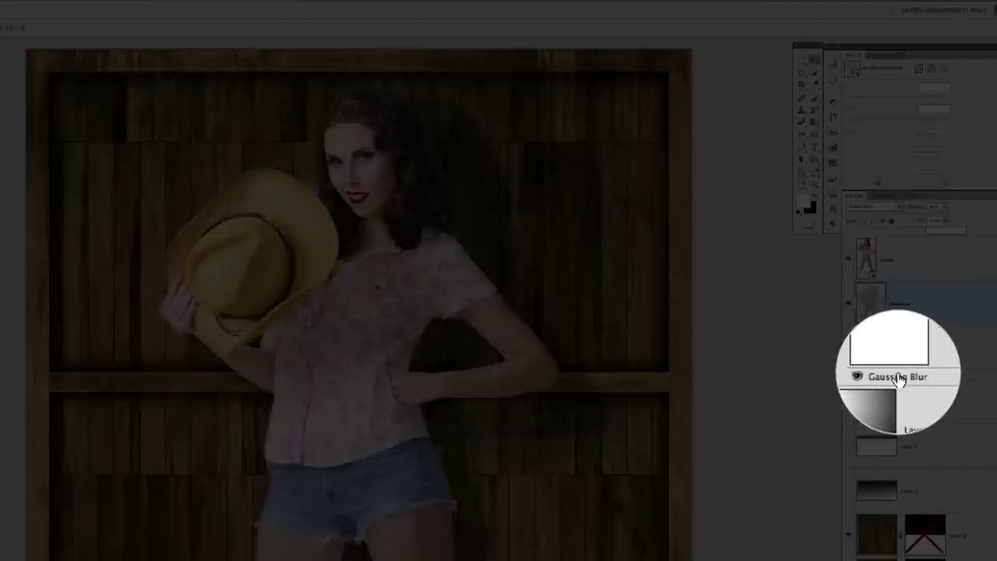
Change the Shadows layer's Gaussian Blur smart filter radius to 2.4 pixels
{"action": "double_click", "coordinate": [898, 376]}
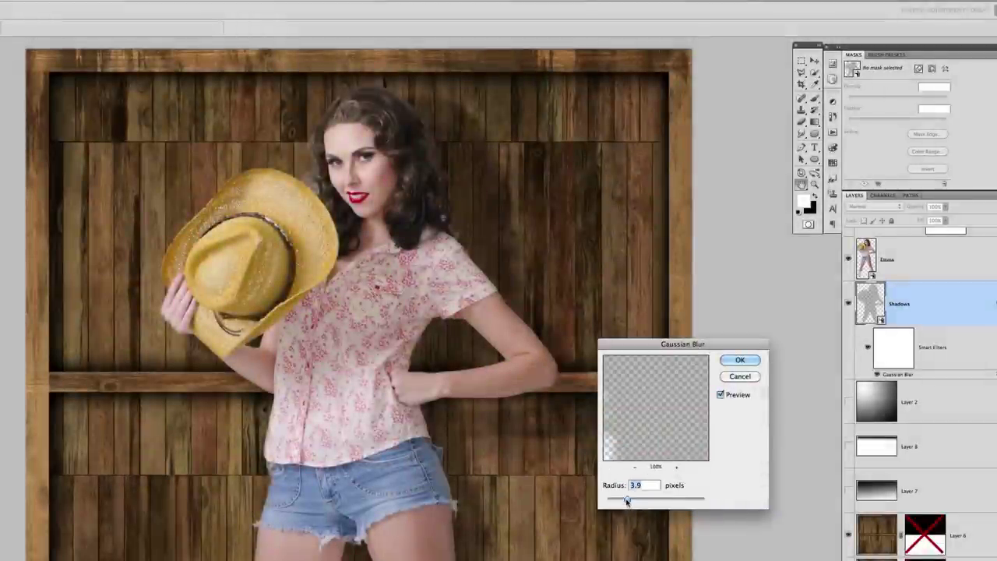
{"action": "mouse_move", "coordinate": [627, 501]}
{"action": "left_mouse_down"}
{"action": "mouse_move", "coordinate": [638, 500]}
{"action": "mouse_move", "coordinate": [622, 502]}
{"action": "left_mouse_up"}
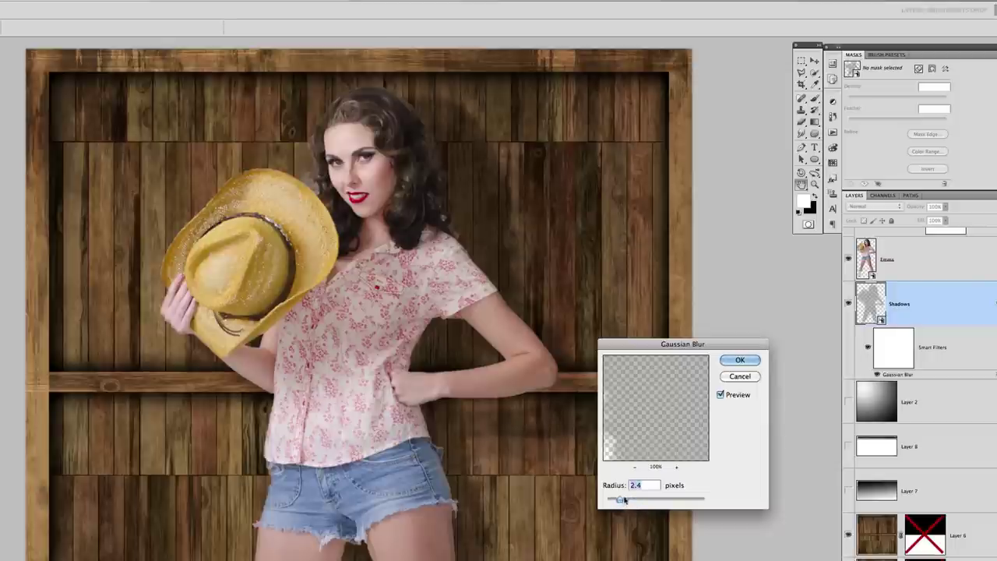
{"action": "left_click", "coordinate": [740, 360]}
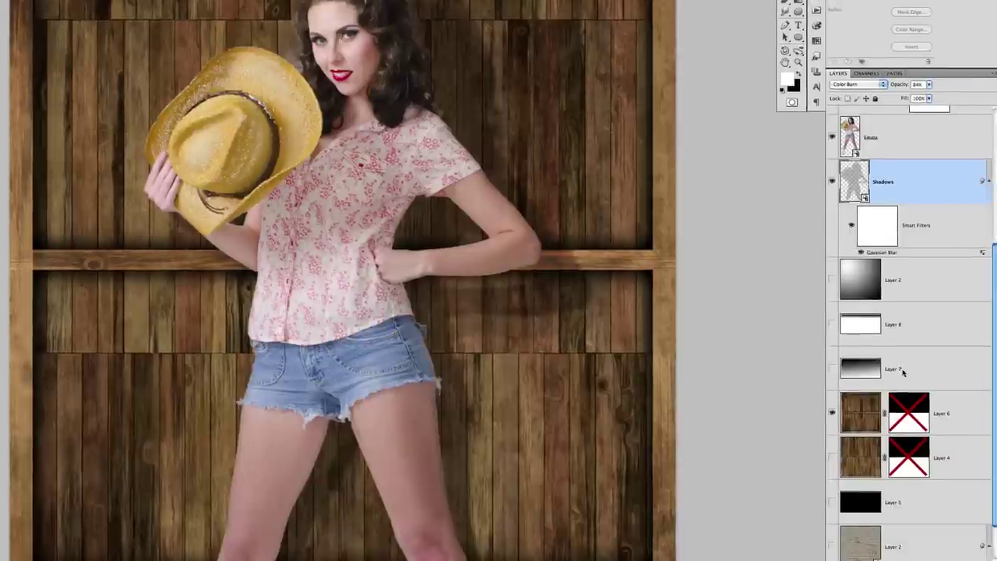
Show Layer 7's gradient in Multiply at 71% opacity, then show Layer 8 to darken the lower wall
{"action": "left_click", "coordinate": [919, 371]}
{"action": "left_click", "coordinate": [832, 371]}
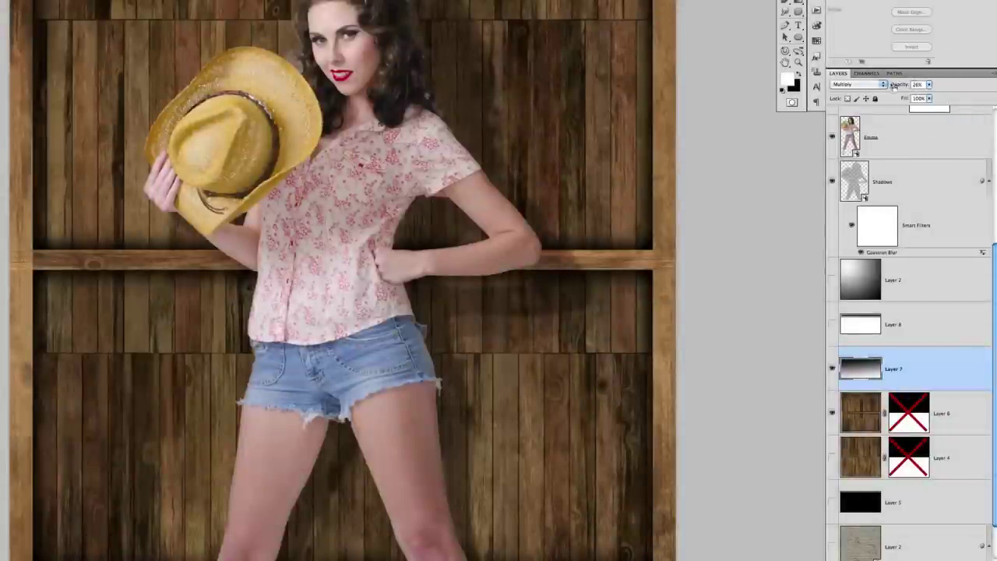
{"action": "left_click_drag", "start_coordinate": [897, 87], "coordinate": [946, 86]}
{"action": "left_click", "coordinate": [876, 84]}
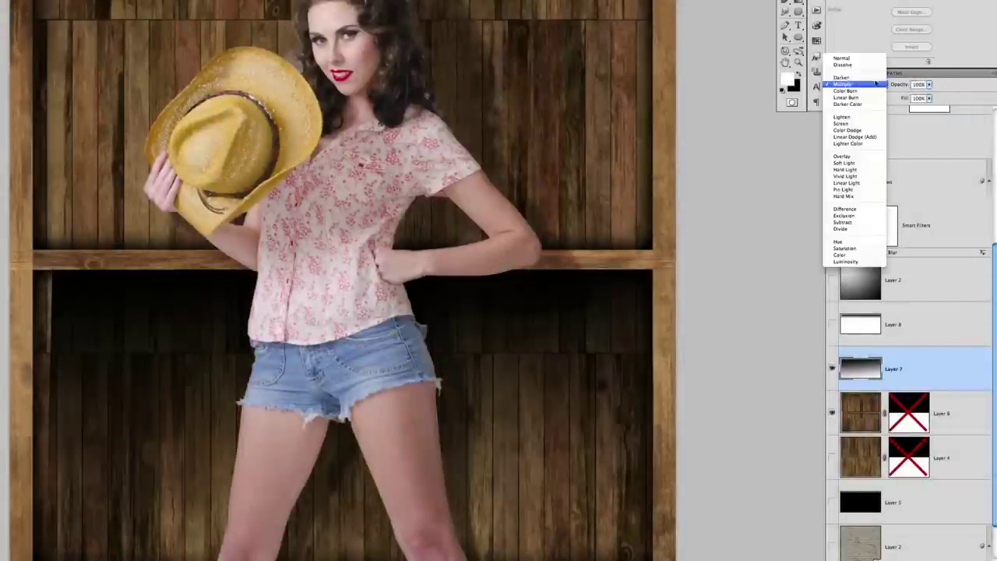
{"action": "left_click", "coordinate": [841, 58]}
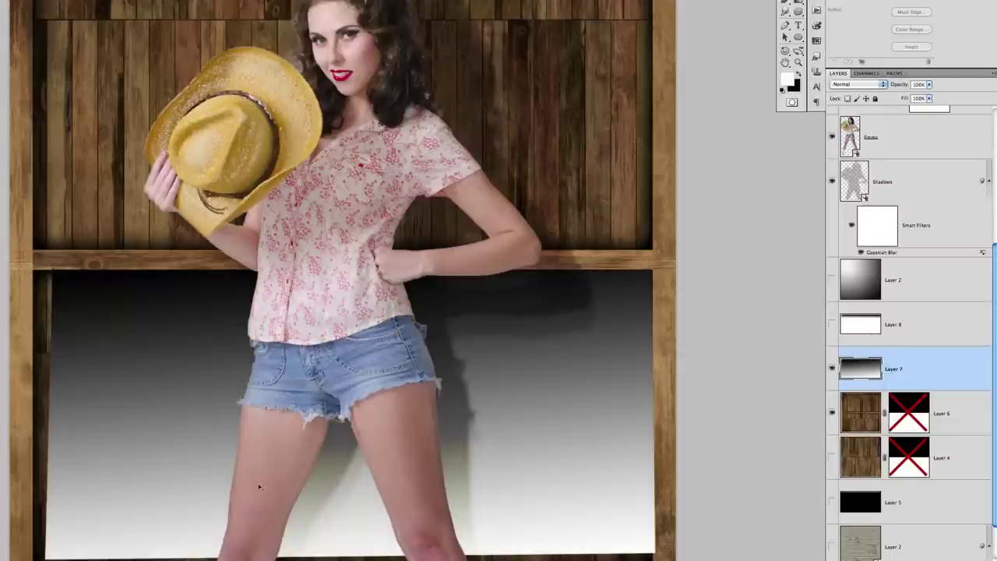
{"action": "left_click", "coordinate": [884, 87]}
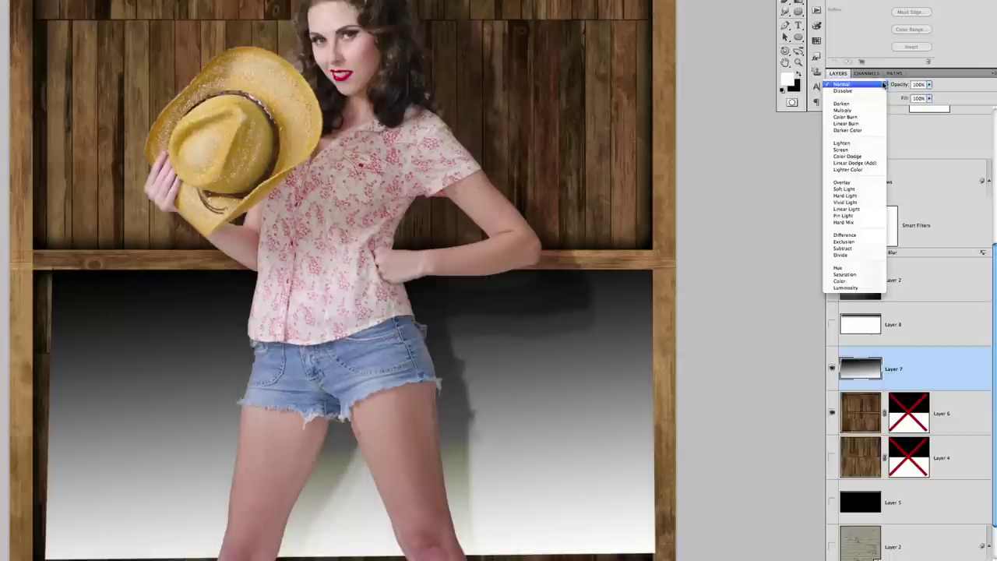
{"action": "left_click", "coordinate": [863, 117]}
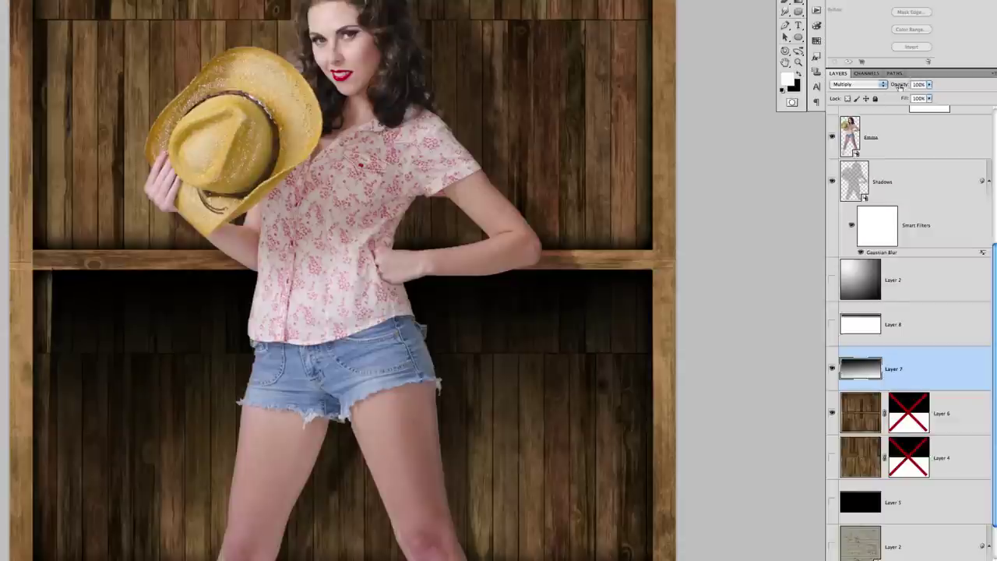
{"action": "left_click_drag", "start_coordinate": [900, 87], "coordinate": [867, 86]}
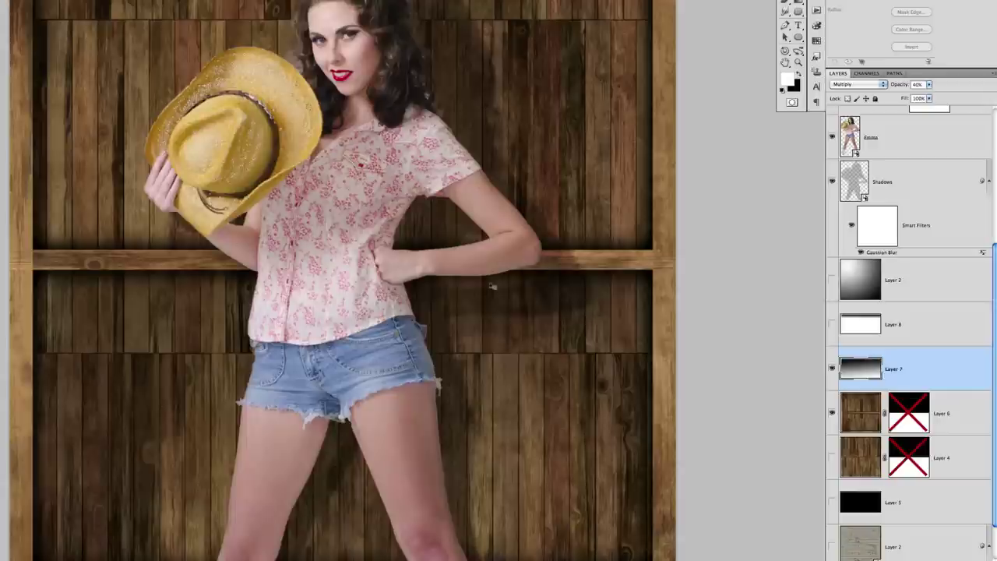
{"action": "left_click", "coordinate": [831, 324]}
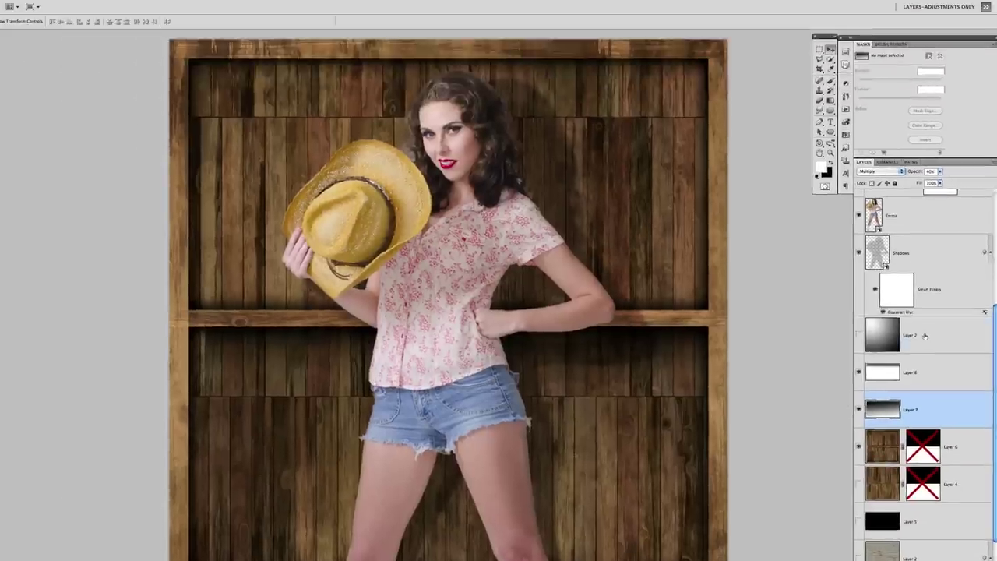
Turn on Layer 2's Soft Light gradient, toggling it to compare before and after
{"action": "left_click", "coordinate": [923, 344]}
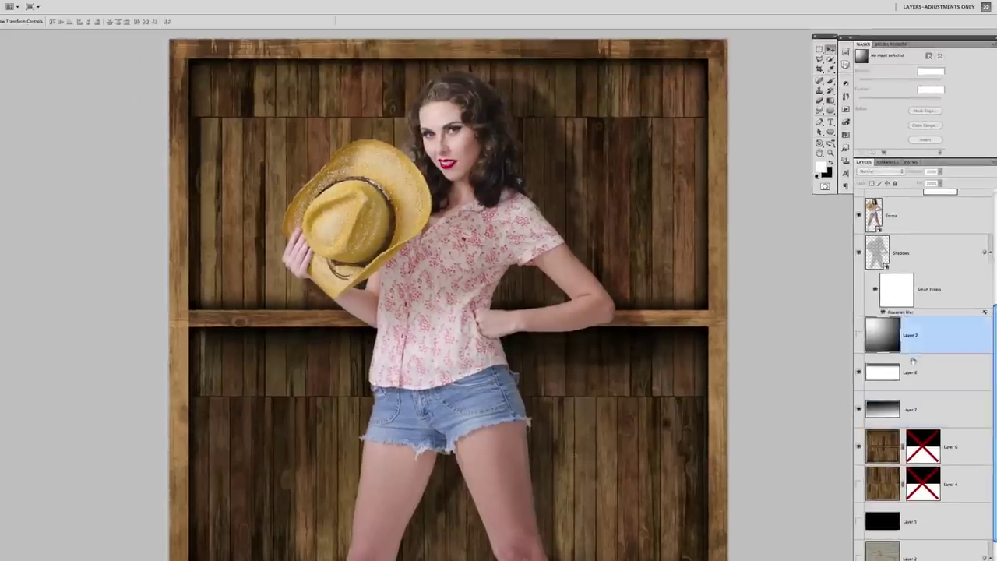
{"action": "left_click", "coordinate": [860, 336]}
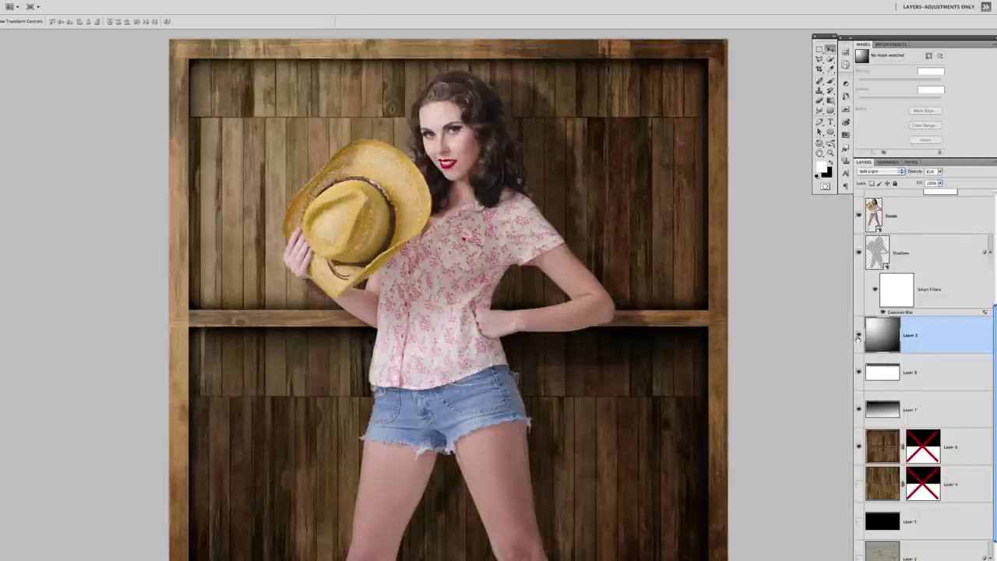
{"action": "left_click", "coordinate": [859, 336]}
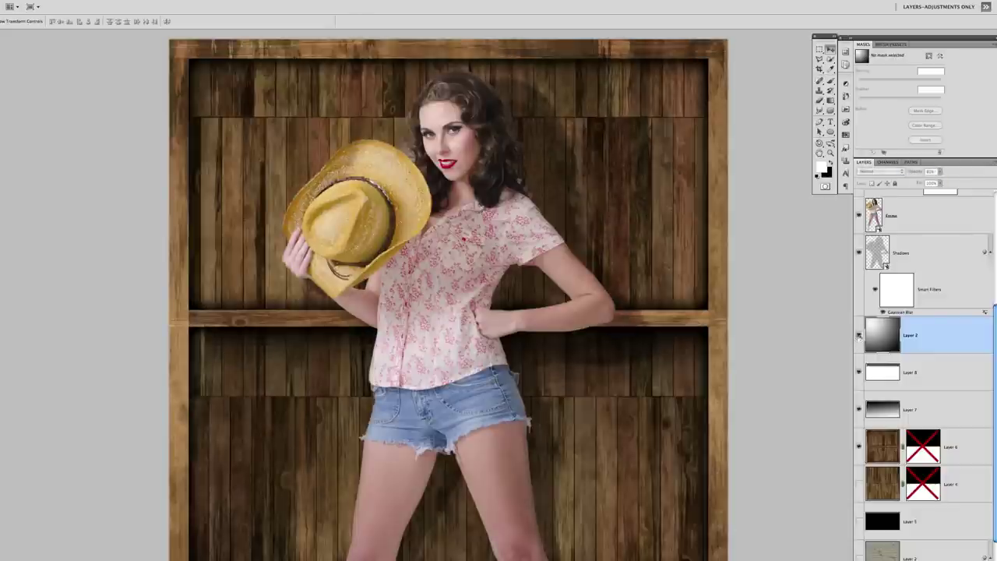
{"action": "left_click", "coordinate": [858, 337]}
{"action": "left_click", "coordinate": [858, 336]}
{"action": "left_click", "coordinate": [858, 336]}
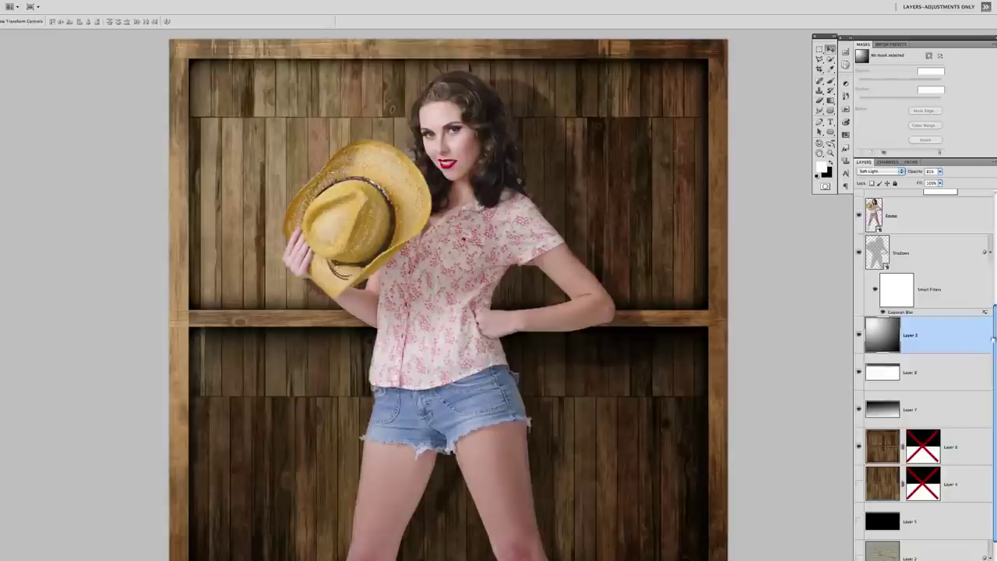
{"action": "scroll", "coordinate": [994, 333], "scroll_direction": "up", "scroll_amount": 5}
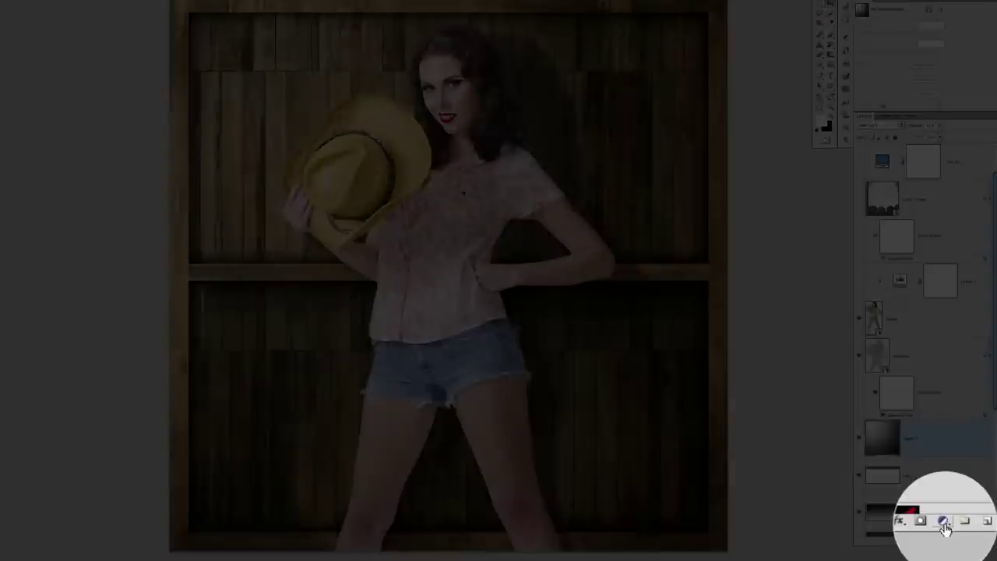
Set the Levels 1 black input point to 15 to deepen the cowgirl's shadows
{"action": "left_click", "coordinate": [955, 560]}
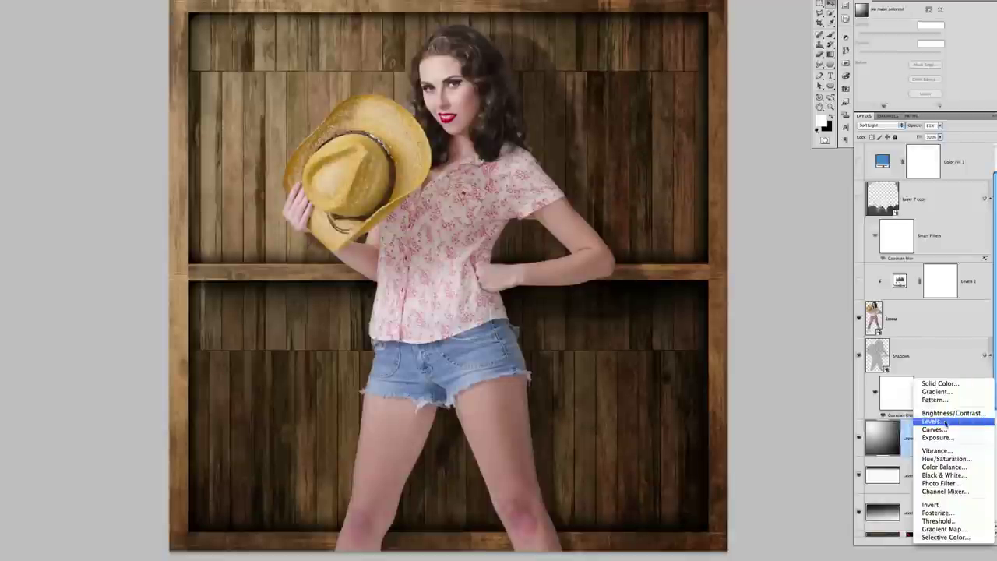
{"action": "left_click", "coordinate": [893, 284]}
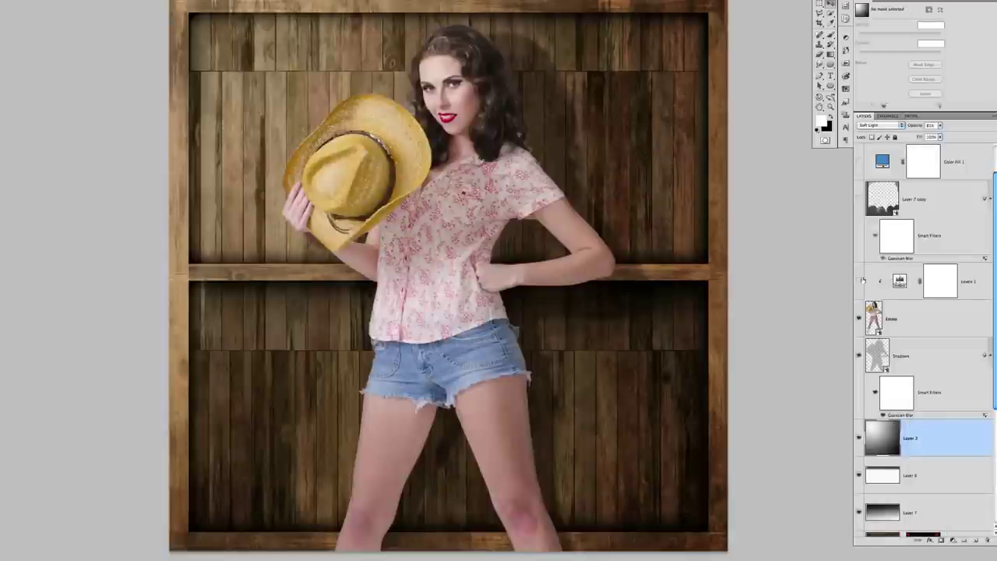
{"action": "left_click", "coordinate": [899, 280]}
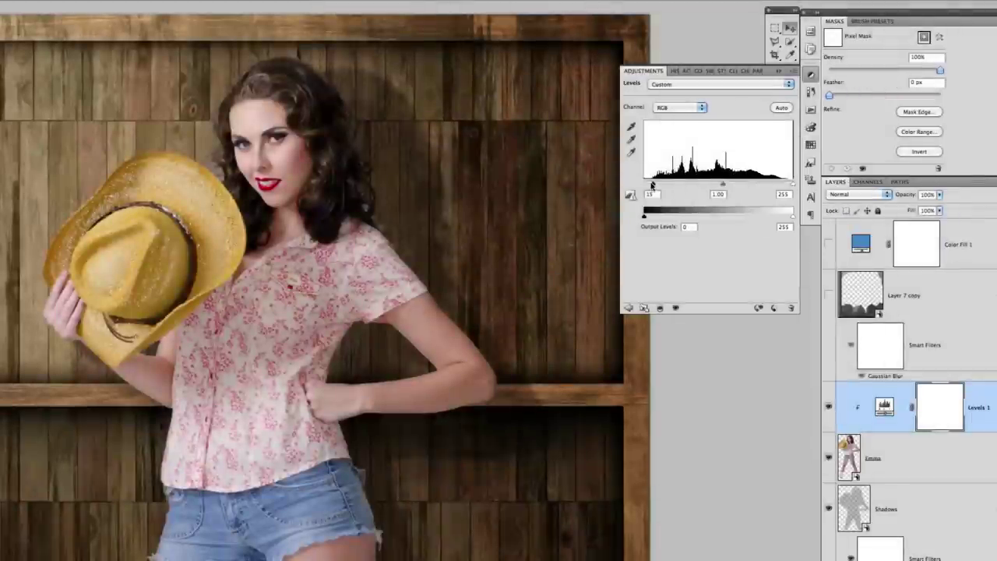
{"action": "left_click_drag", "start_coordinate": [653, 184], "coordinate": [651, 184]}
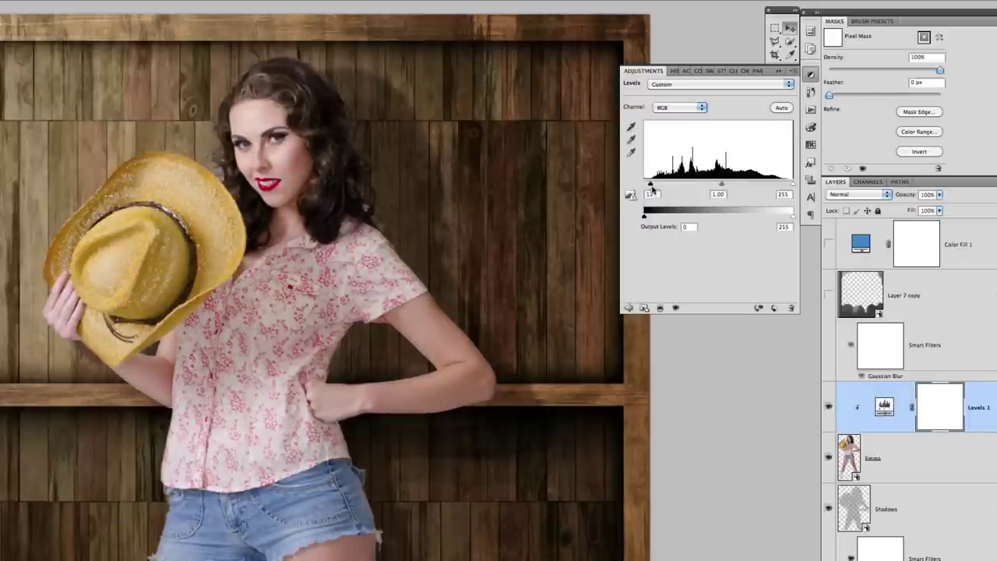
{"action": "mouse_move", "coordinate": [650, 184]}
{"action": "left_mouse_down"}
{"action": "mouse_move", "coordinate": [665, 188]}
{"action": "mouse_move", "coordinate": [652, 190]}
{"action": "left_mouse_up"}
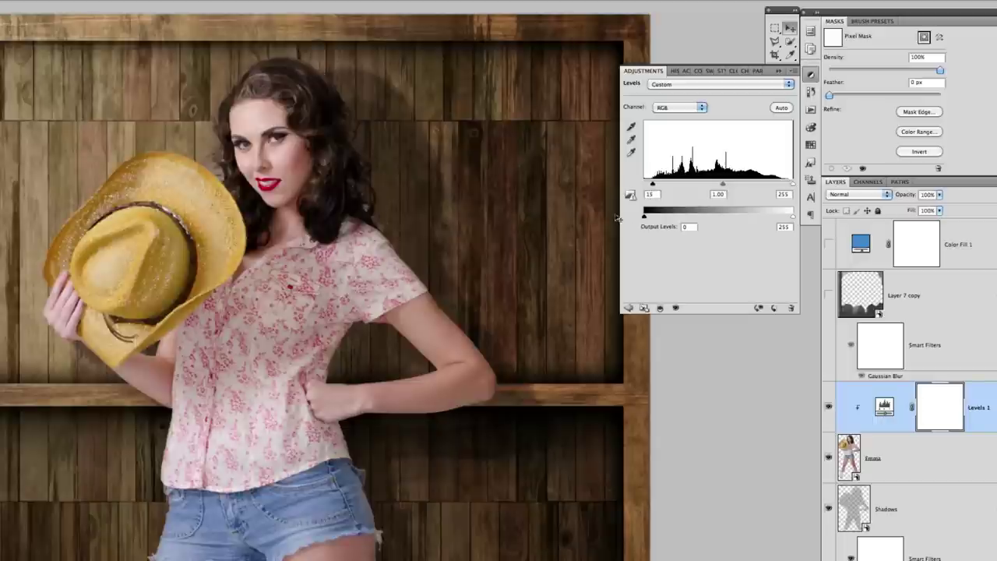
Clip Levels 1 to the Emma layer, then toggle it to compare the cowgirl's tones
{"action": "left_click", "coordinate": [645, 72]}
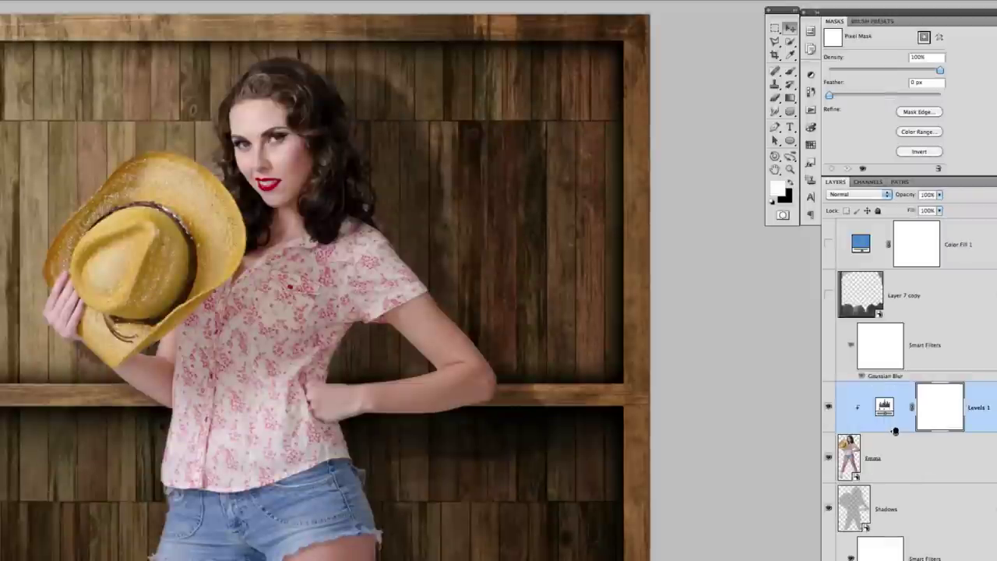
{"action": "left_click", "coordinate": [890, 429], "text": "alt"}
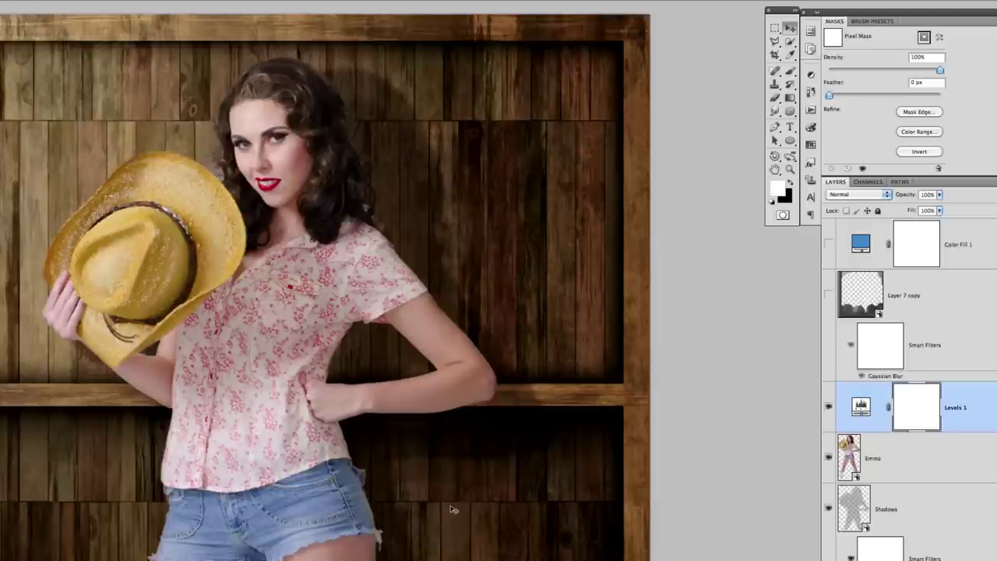
{"action": "left_click", "coordinate": [880, 433], "text": "alt"}
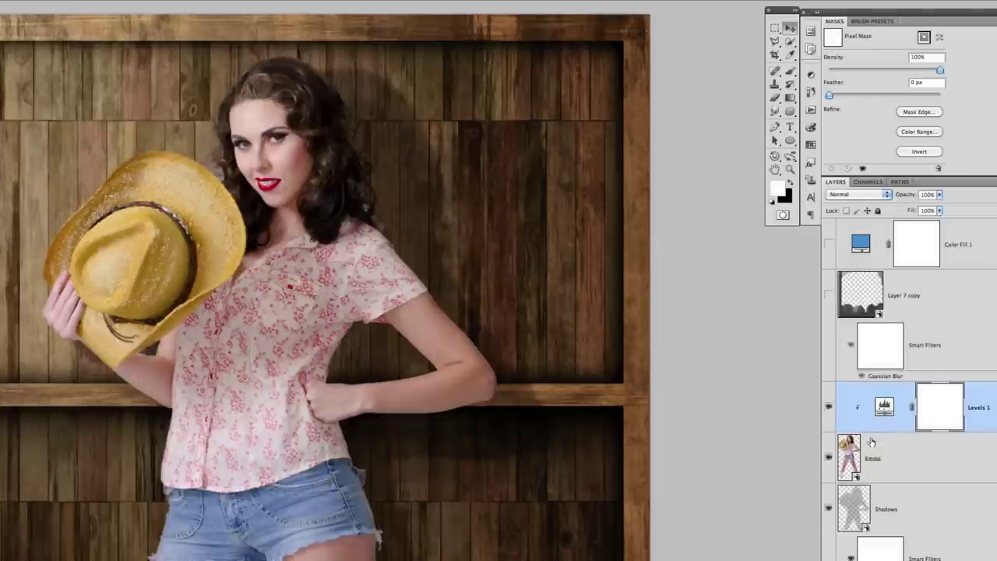
{"action": "left_click", "coordinate": [828, 406]}
{"action": "left_click", "coordinate": [828, 407]}
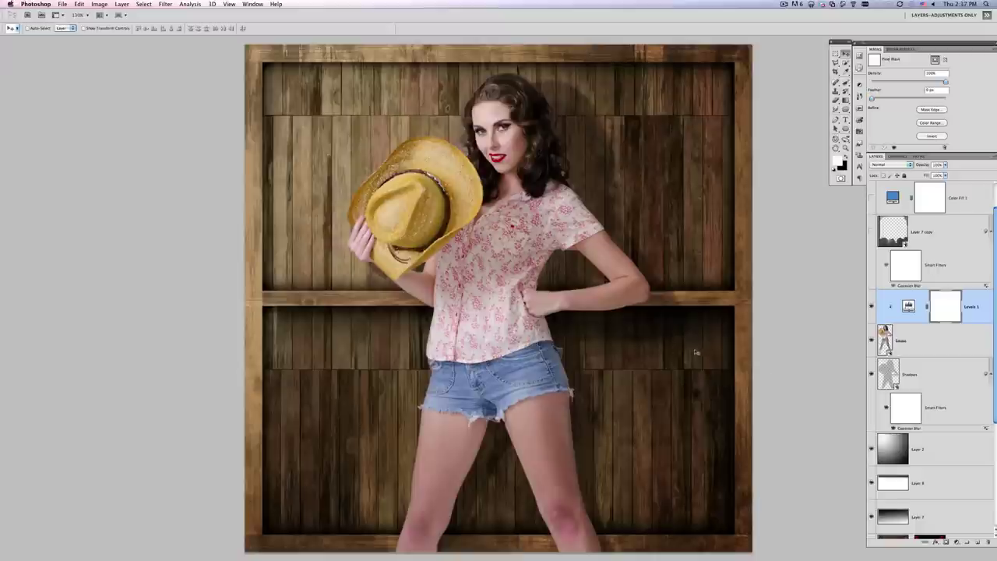
Show the Layer 7 copy rock-and-frame overlay and switch off its Gaussian Blur smart filter
{"action": "left_click", "coordinate": [932, 230]}
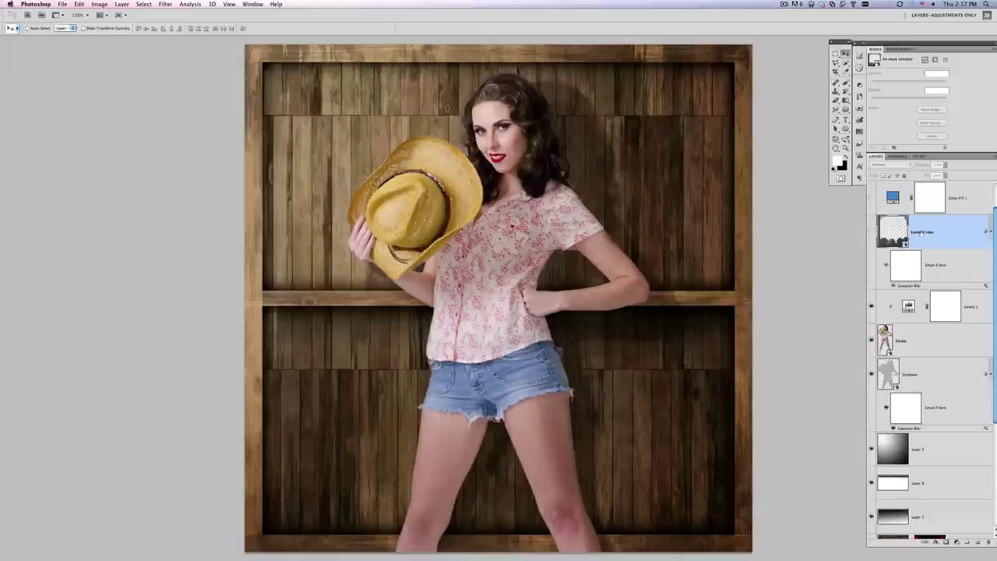
{"action": "left_click", "coordinate": [872, 231]}
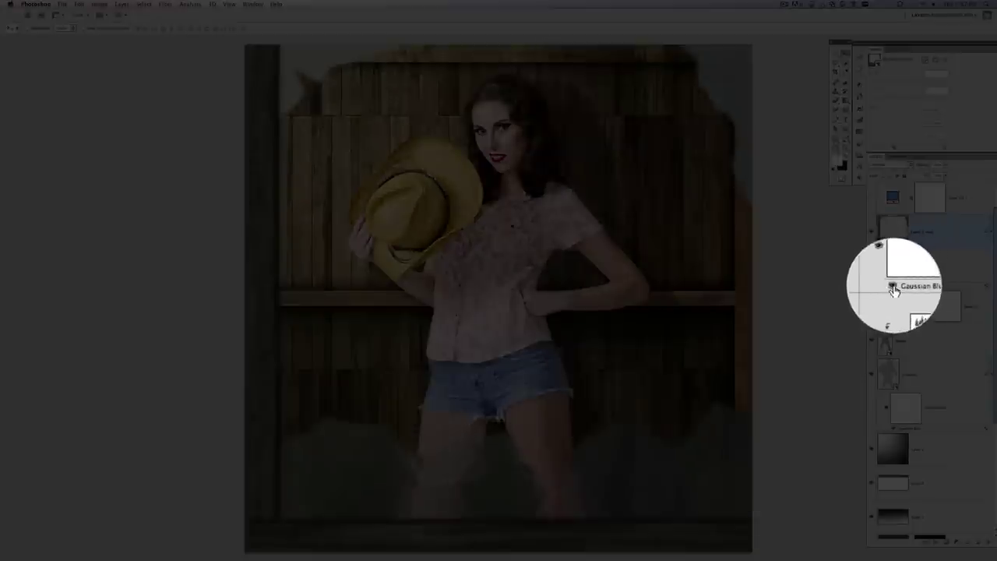
{"action": "left_click", "coordinate": [894, 288]}
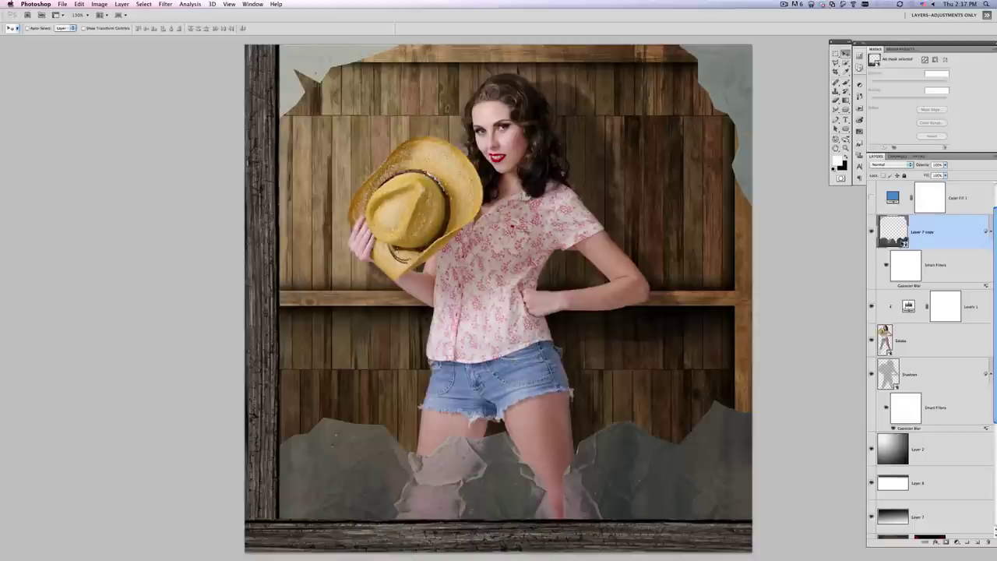
Open the Layer 7 copy smart object and toggle the Layer 7 copy and Layer 7 masks off and on
{"action": "double_click", "coordinate": [903, 243]}
{"action": "left_click", "coordinate": [558, 225]}
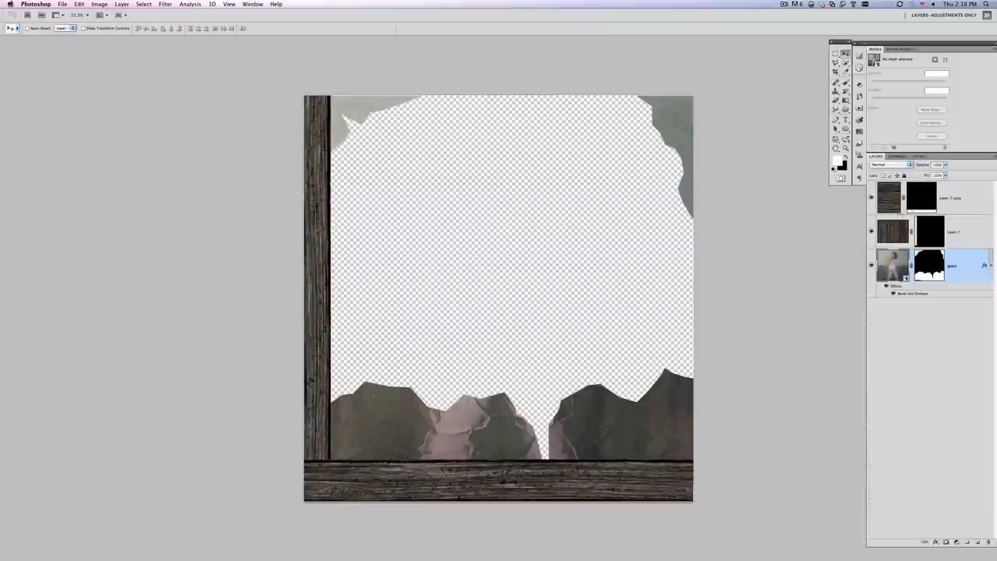
{"action": "left_click", "coordinate": [919, 204], "text": "shift"}
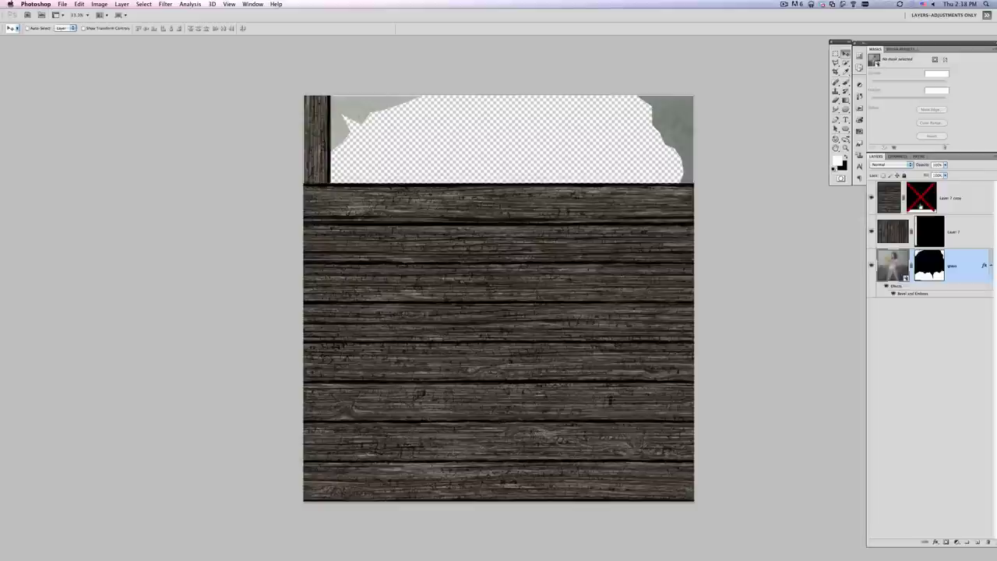
{"action": "left_click", "coordinate": [921, 203], "text": "shift"}
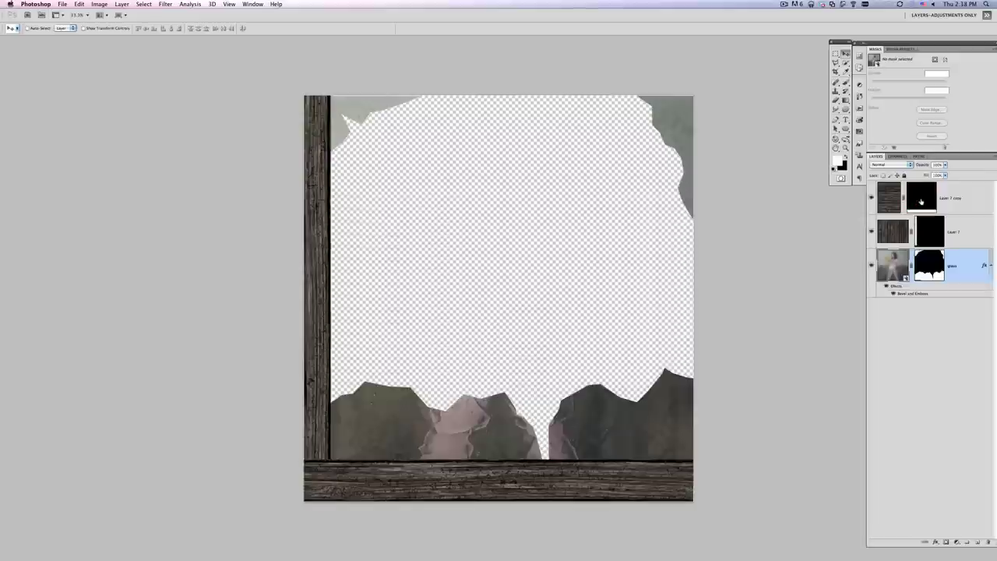
{"action": "left_click", "coordinate": [927, 232], "text": "shift"}
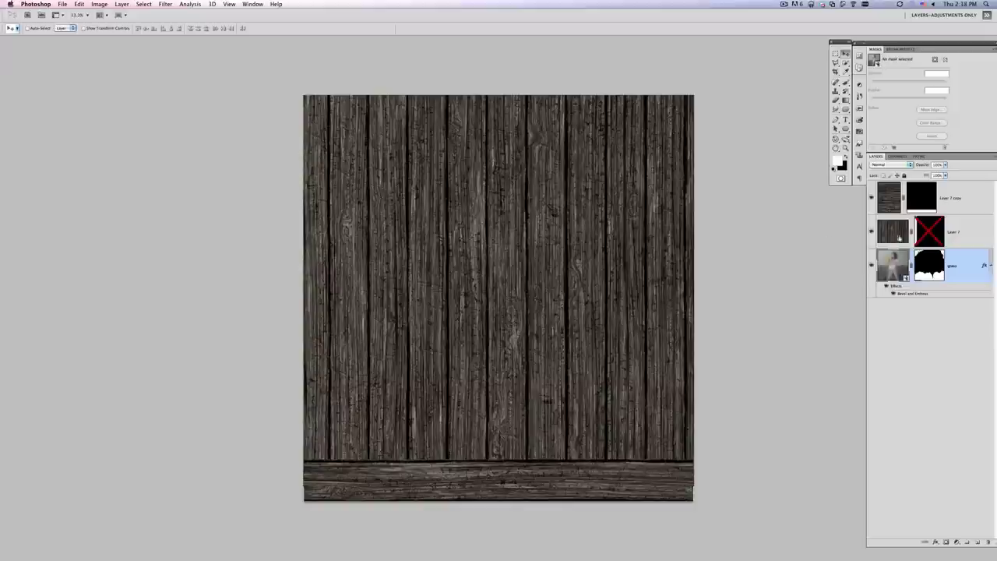
{"action": "left_click", "coordinate": [933, 232], "text": "shift"}
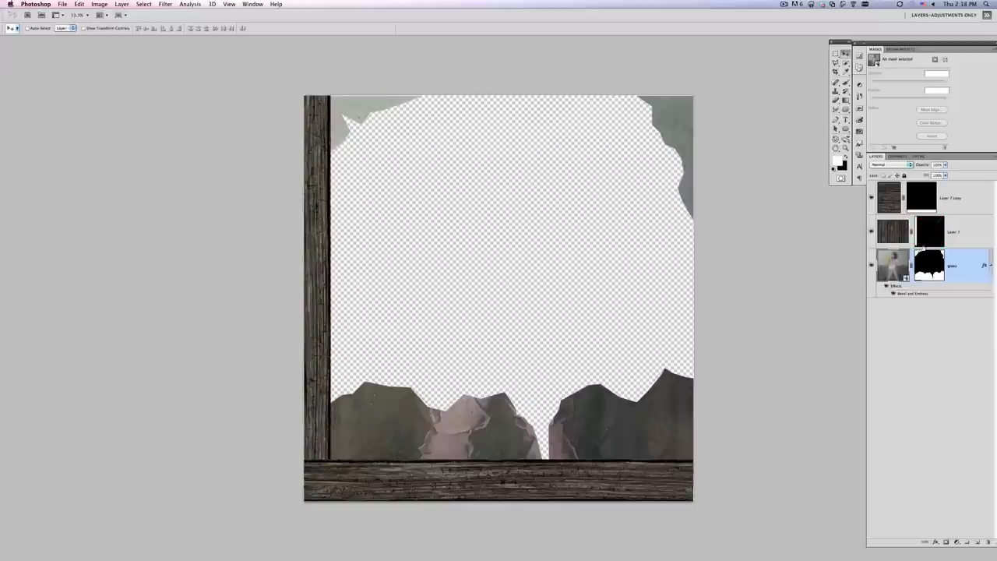
Hide both wood plank layers and inspect the grass layer's black-and-white mask
{"action": "left_click_drag", "start_coordinate": [872, 232], "coordinate": [872, 201]}
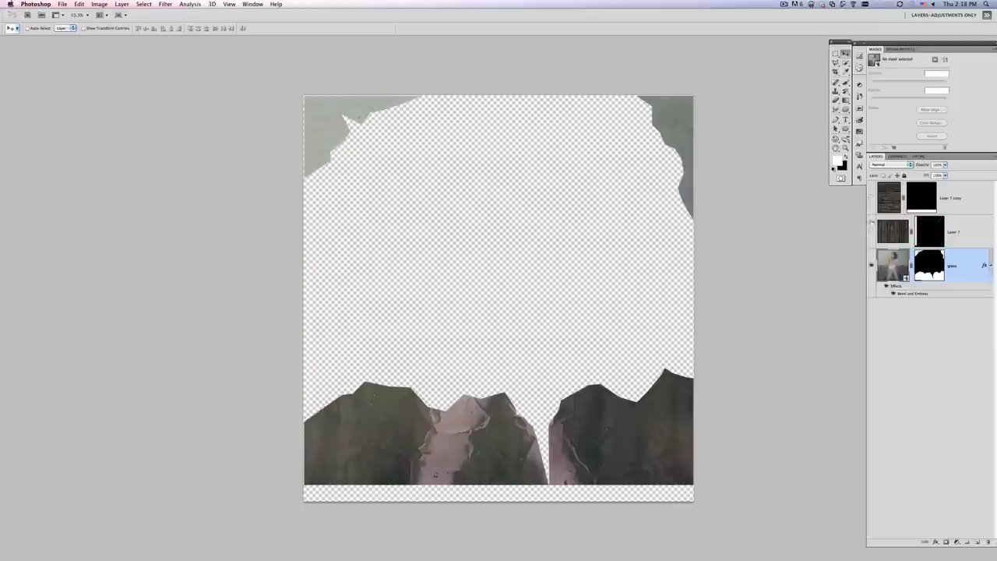
{"action": "left_click", "coordinate": [926, 269], "text": "shift"}
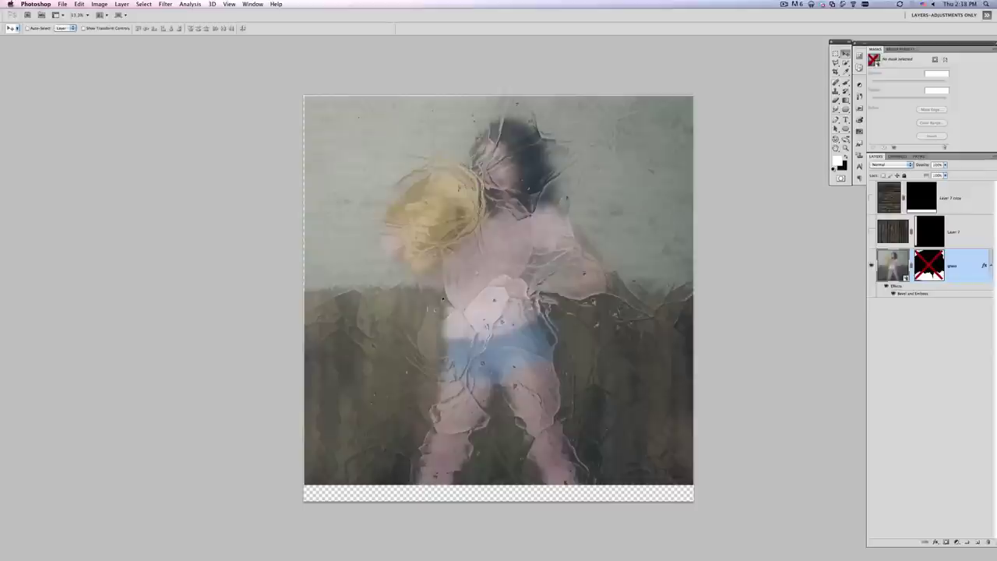
{"action": "left_click", "coordinate": [928, 269], "text": "shift"}
{"action": "left_click", "coordinate": [927, 270], "text": "alt"}
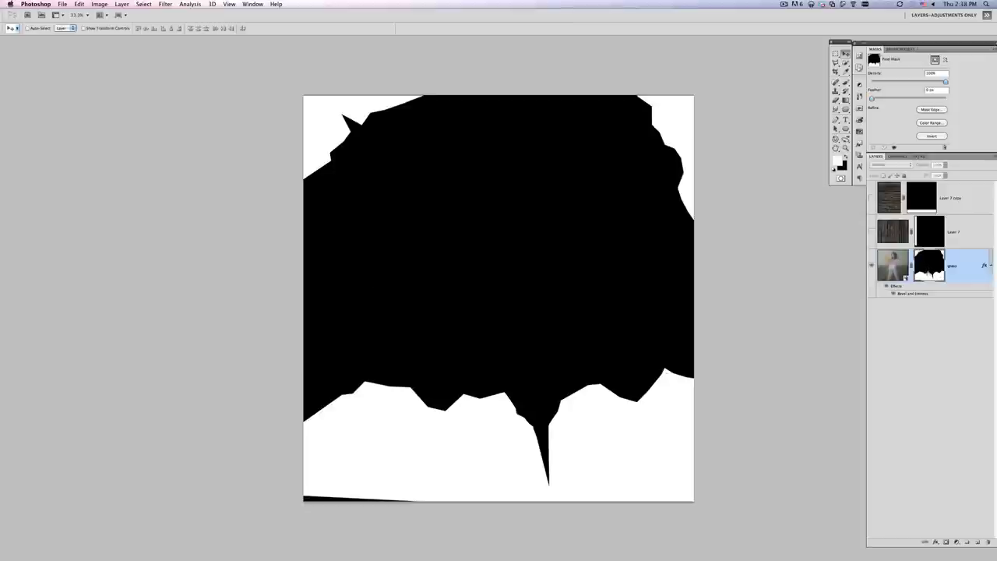
{"action": "left_click", "coordinate": [928, 270], "text": "alt"}
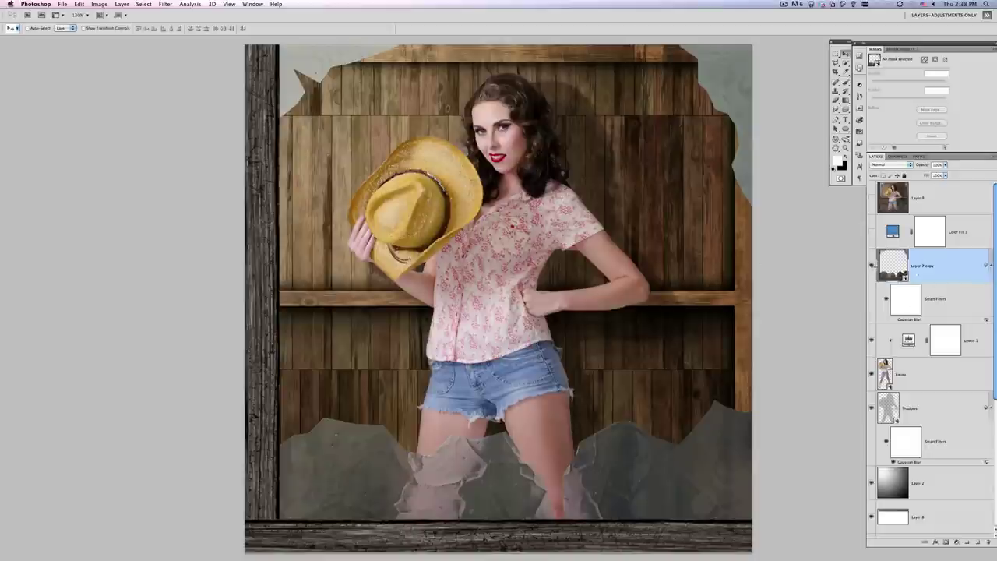
Hide the Layer 7 copy overlay and stamp all visible layers above Levels 1 into a new layer
{"action": "left_click", "coordinate": [871, 266]}
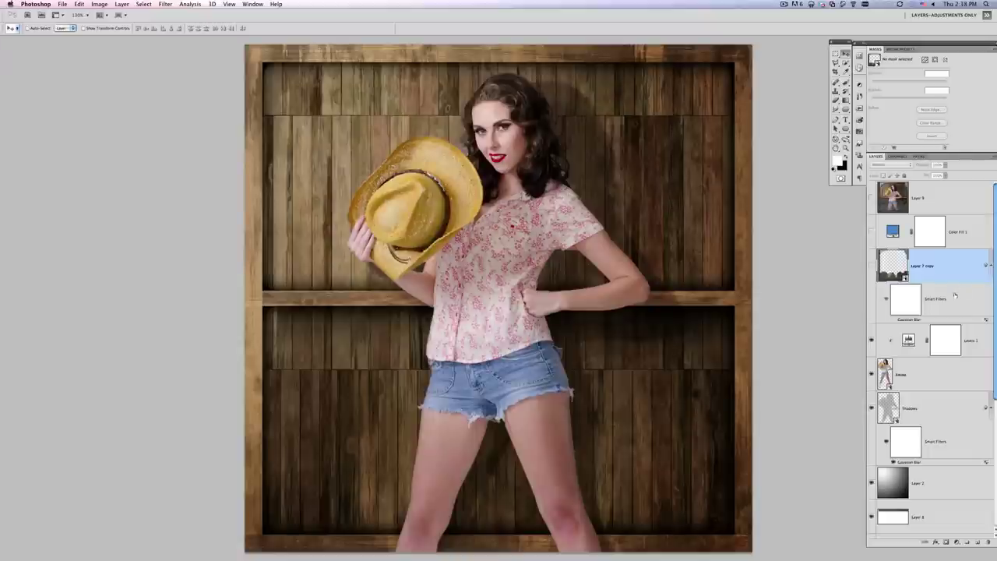
{"action": "left_click", "coordinate": [908, 340]}
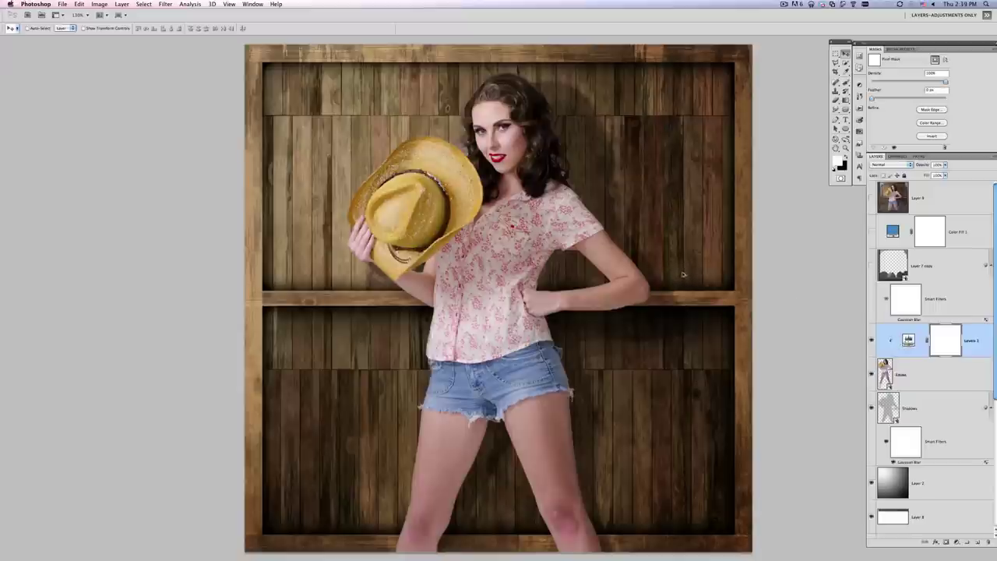
{"action": "key", "text": "super+alt+shift+e"}
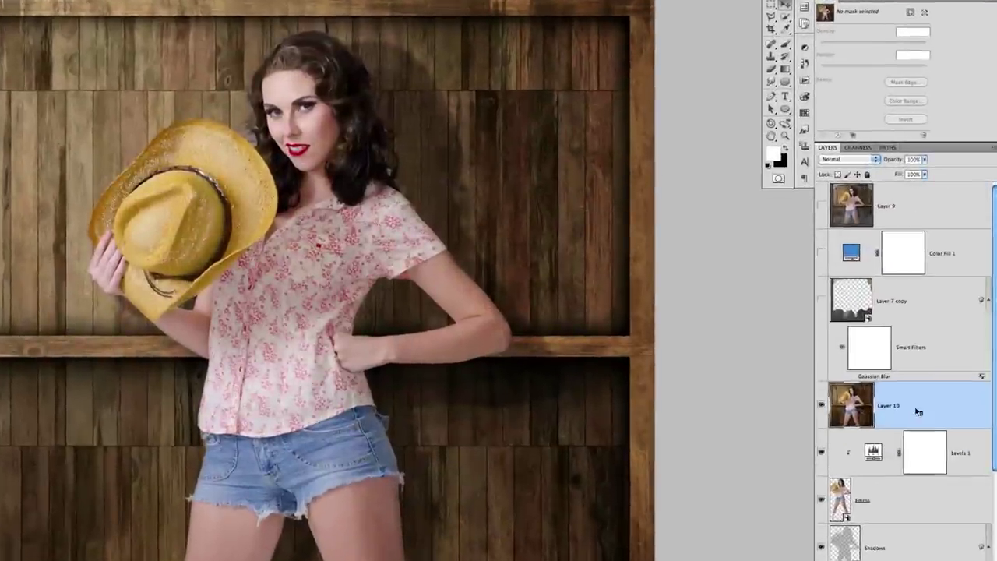
Duplicate the merged Layer 10 into another document
{"action": "right_click", "coordinate": [940, 344]}
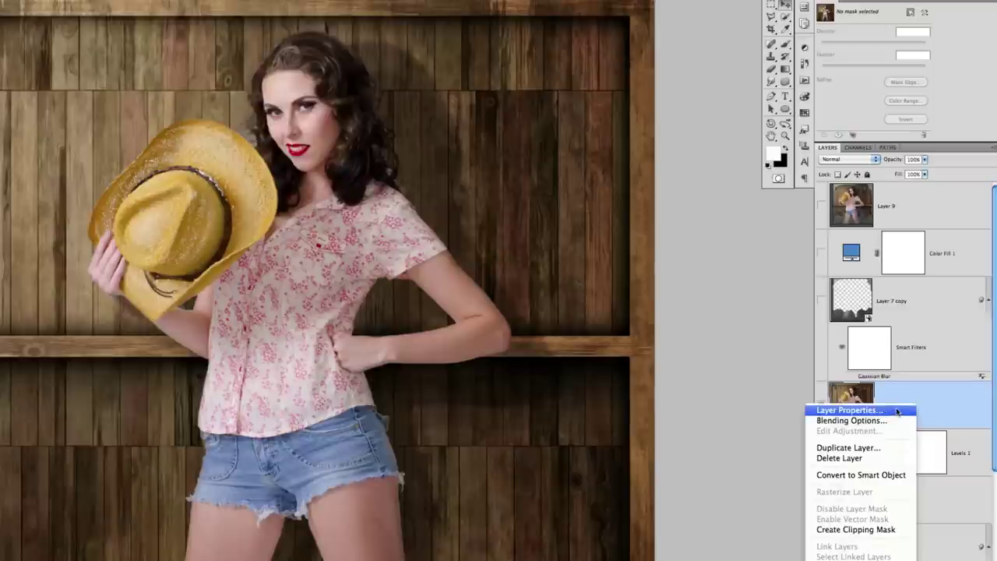
{"action": "left_click", "coordinate": [882, 451]}
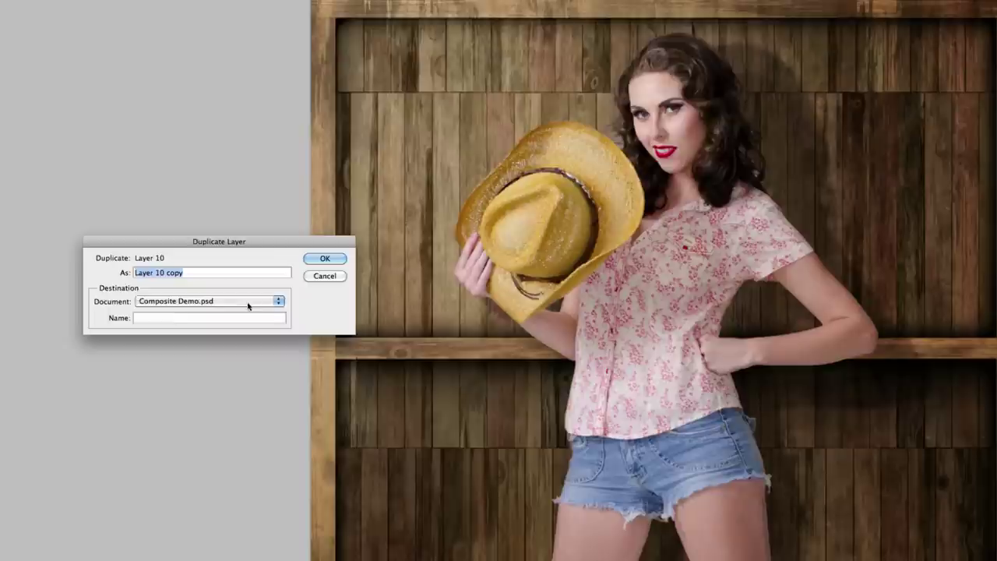
{"action": "left_click", "coordinate": [171, 300]}
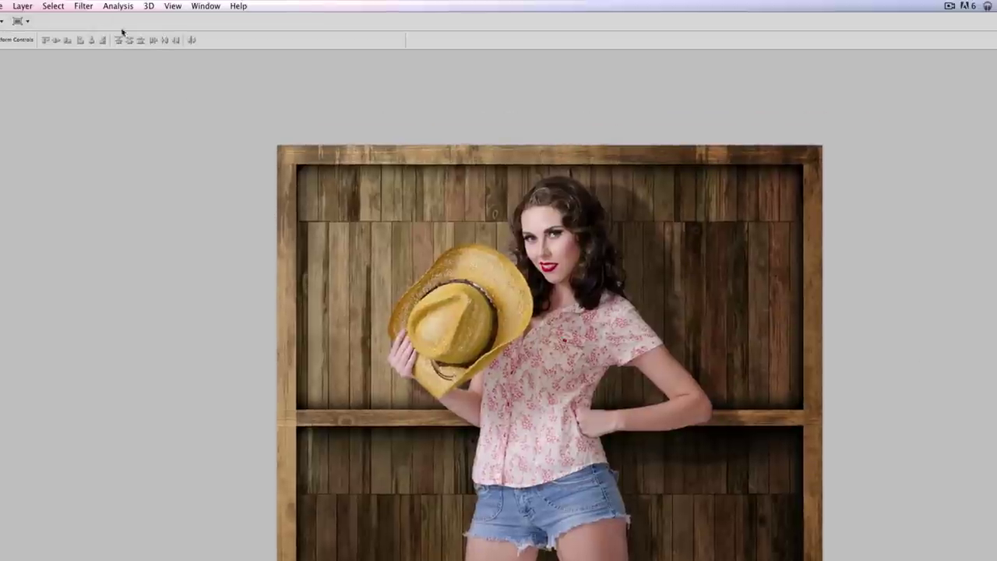
{"action": "left_click", "coordinate": [83, 6]}
Apply an Ice Age icy-glass preset from Filter Forge 3 to the merged image
{"action": "mouse_move", "coordinate": [160, 270]}
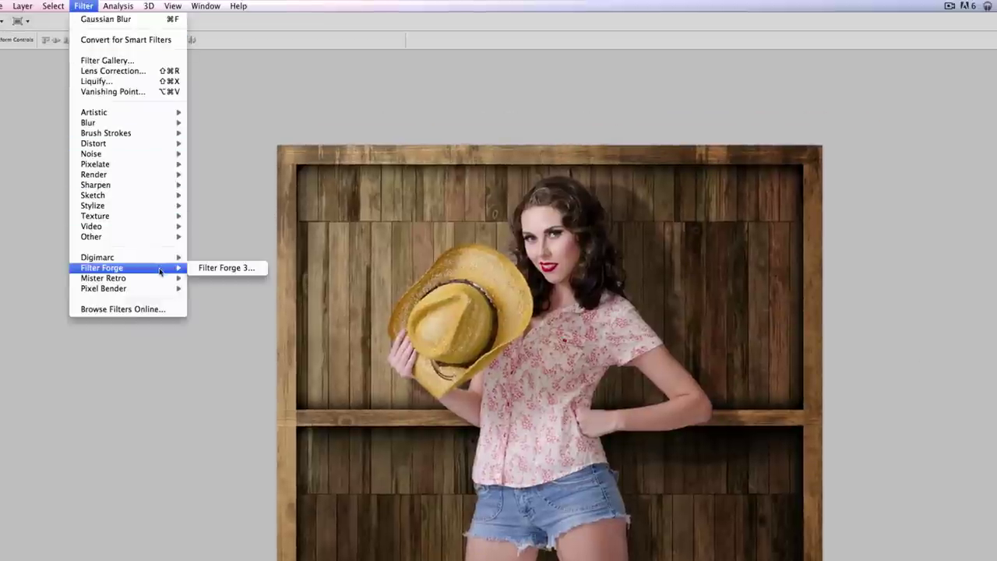
{"action": "left_click", "coordinate": [221, 270]}
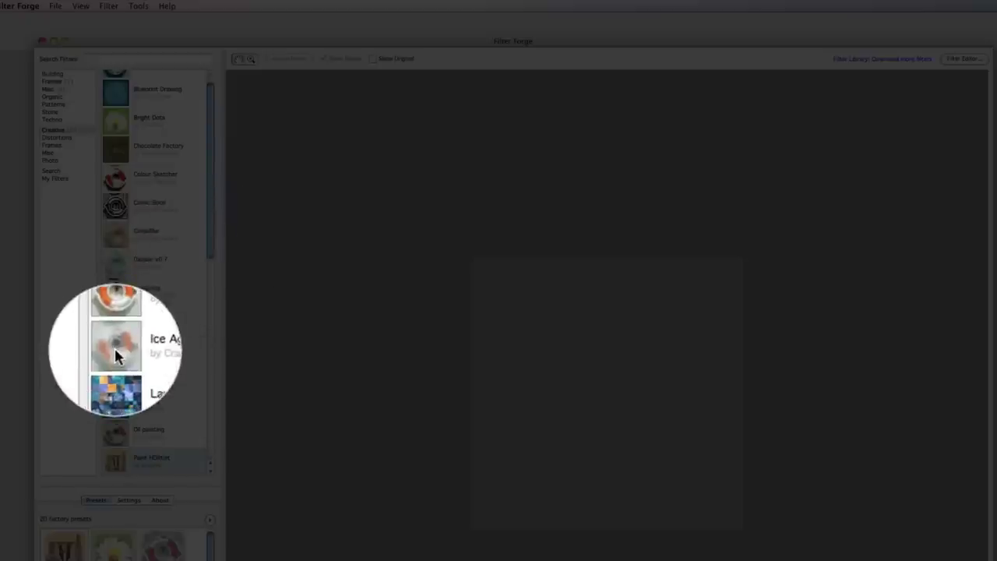
{"action": "left_click", "coordinate": [117, 345]}
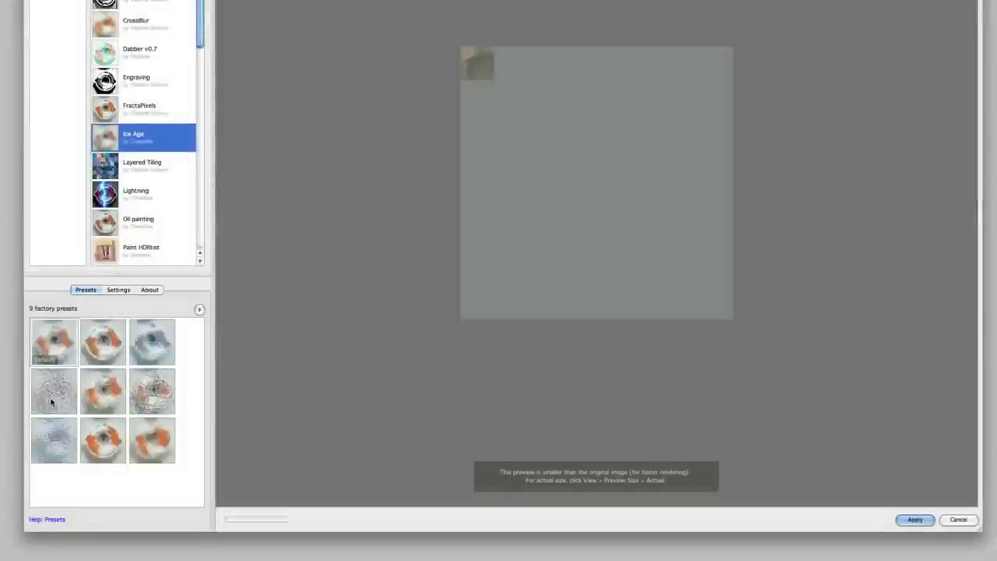
{"action": "left_click", "coordinate": [53, 398]}
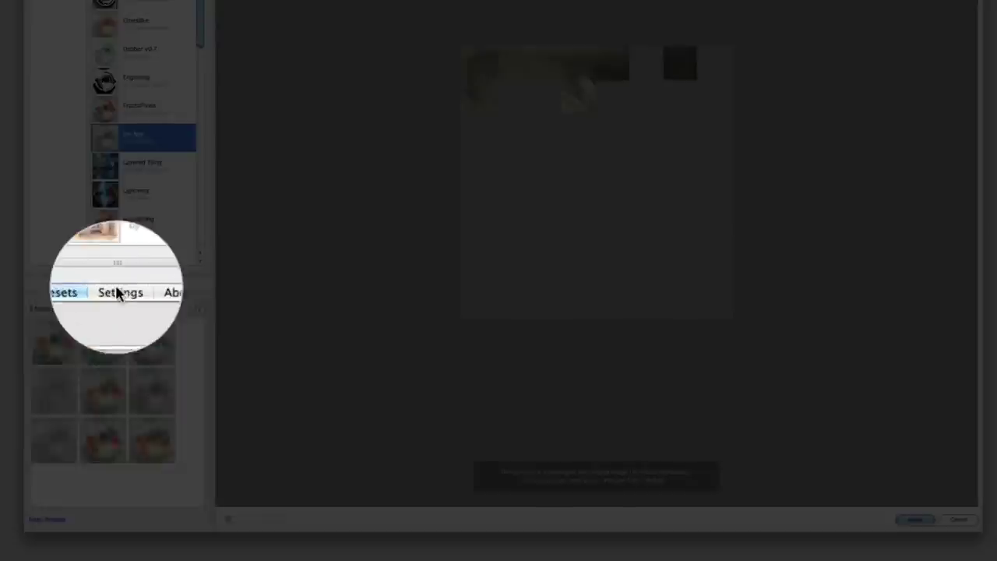
{"action": "left_click", "coordinate": [117, 290]}
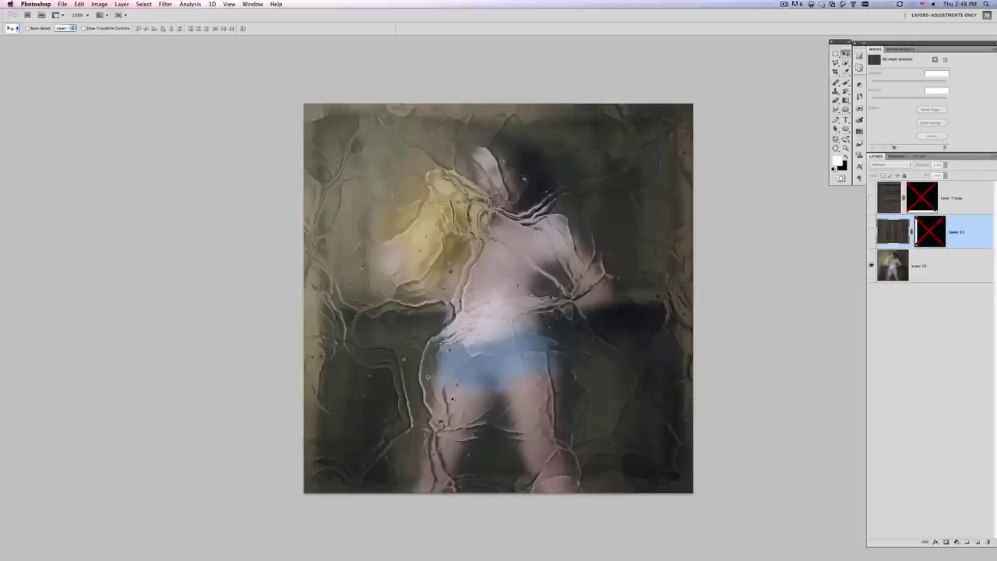
{"action": "left_click", "coordinate": [871, 197]}
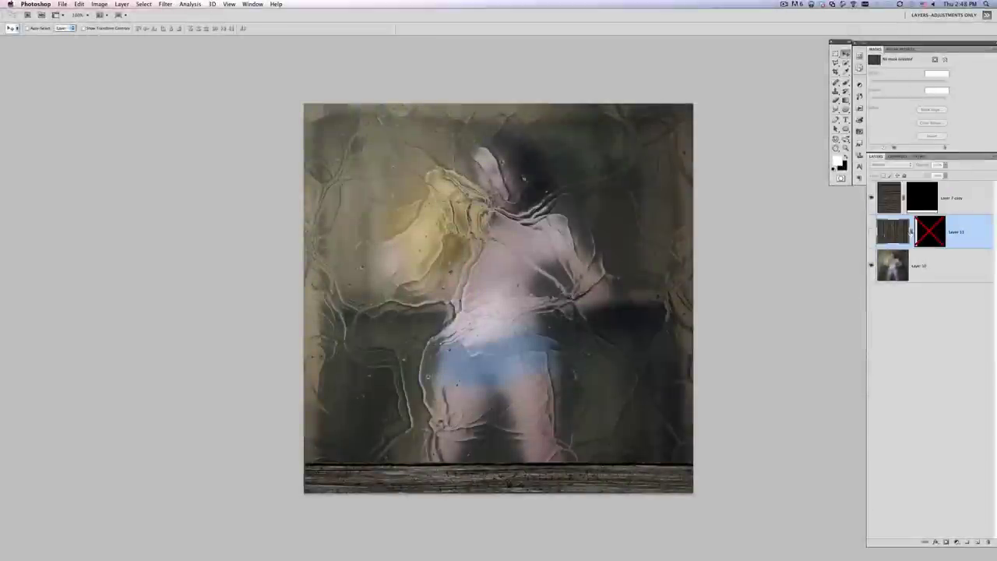
Show Layer 11 and enable its mask so wood planks frame the left and bottom edges
{"action": "left_click", "coordinate": [871, 232]}
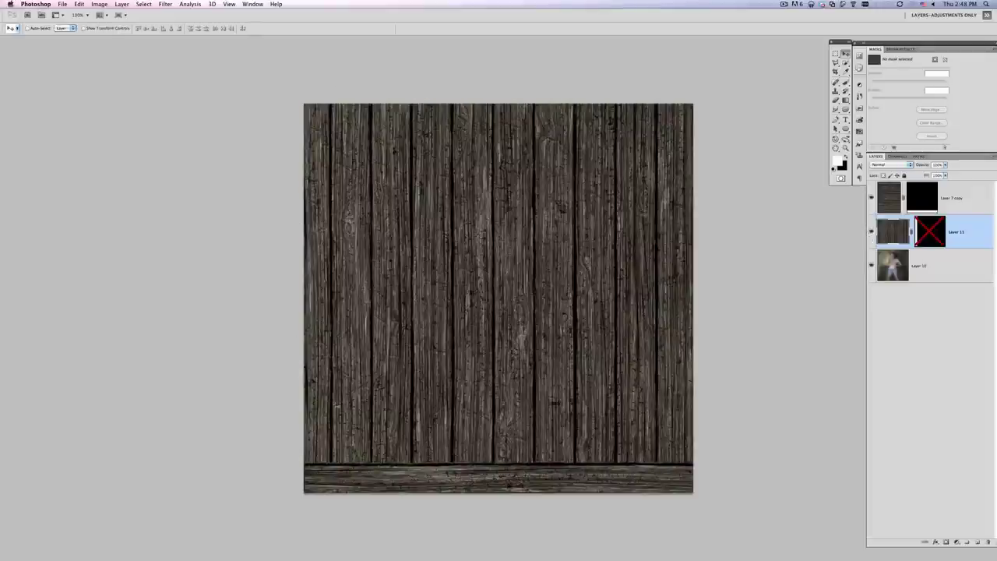
{"action": "left_click", "coordinate": [927, 232], "text": "shift"}
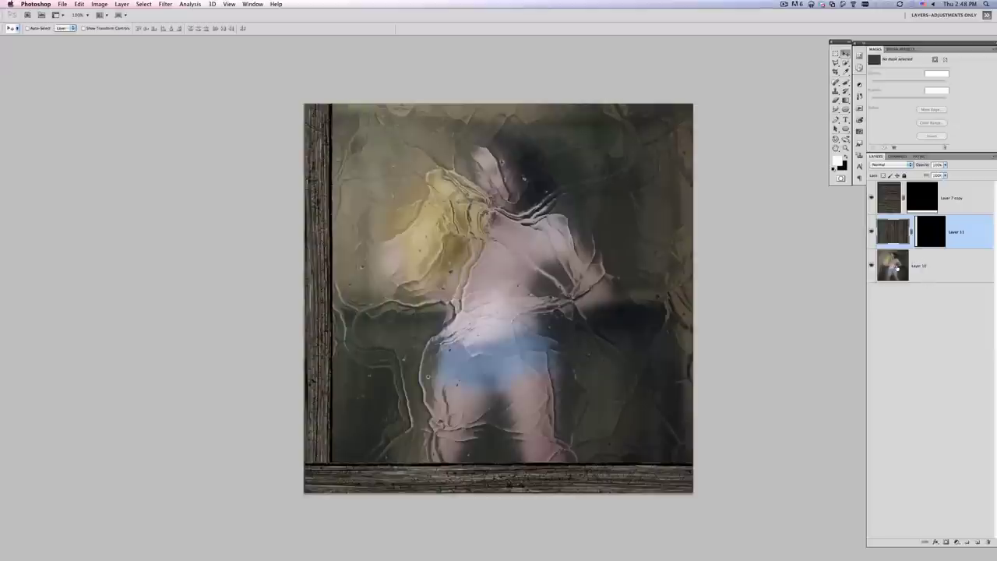
{"action": "left_click", "coordinate": [893, 269]}
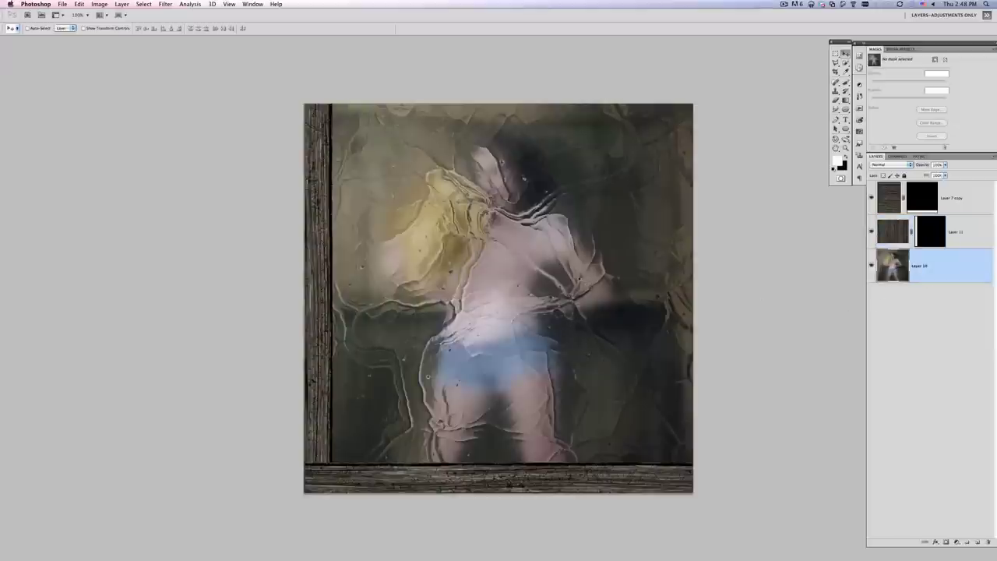
Use the Polygonal Lasso to select a top-left shard and a jagged region along the bottom
{"action": "key", "text": "l"}
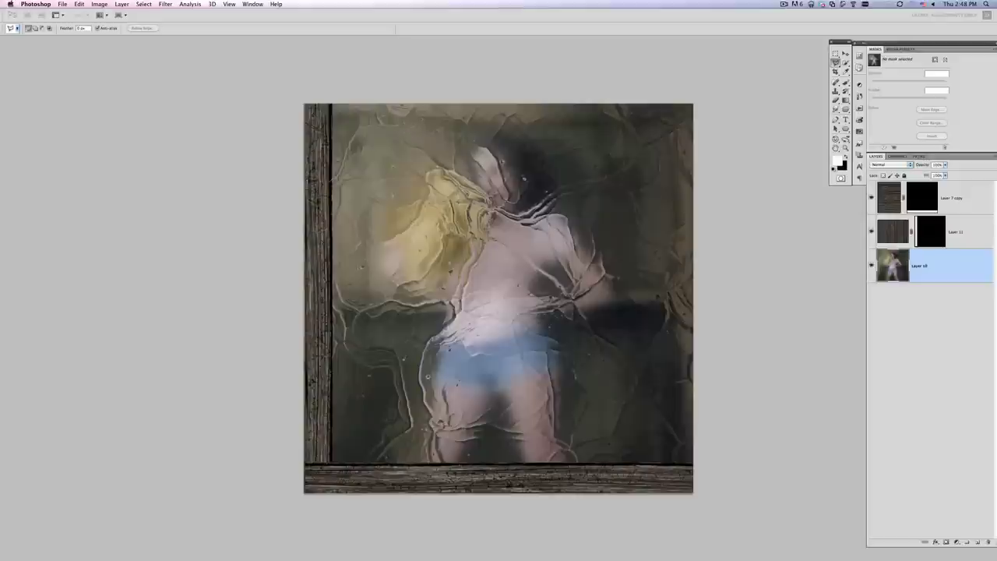
{"action": "left_click", "coordinate": [469, 101]}
{"action": "left_click", "coordinate": [412, 82]}
{"action": "left_click", "coordinate": [313, 97]}
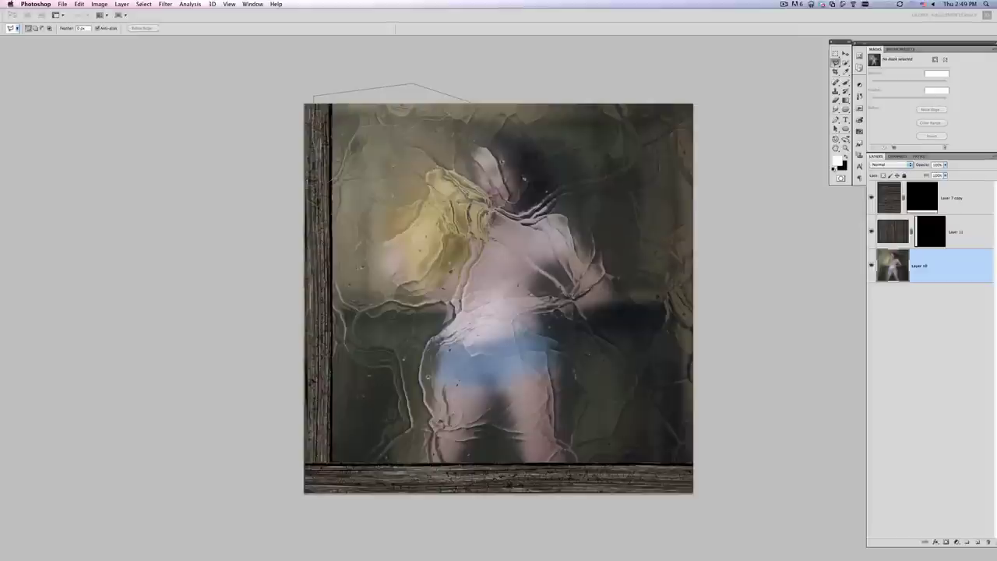
{"action": "key", "text": "Return"}
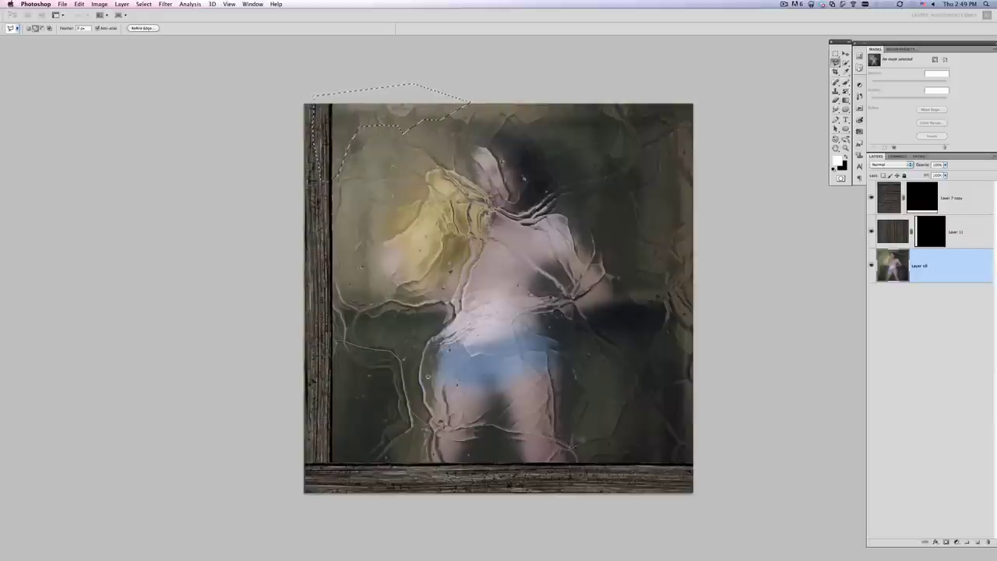
{"action": "mouse_move", "coordinate": [583, 441]}
{"action": "left_mouse_down"}
{"action": "mouse_move", "coordinate": [620, 427]}
{"action": "mouse_move", "coordinate": [627, 401]}
{"action": "mouse_move", "coordinate": [700, 367]}
{"action": "mouse_move", "coordinate": [738, 469]}
{"action": "mouse_move", "coordinate": [697, 518]}
{"action": "mouse_move", "coordinate": [277, 525]}
{"action": "mouse_move", "coordinate": [276, 403]}
{"action": "mouse_move", "coordinate": [289, 353]}
{"action": "mouse_move", "coordinate": [285, 368]}
{"action": "left_mouse_up"}
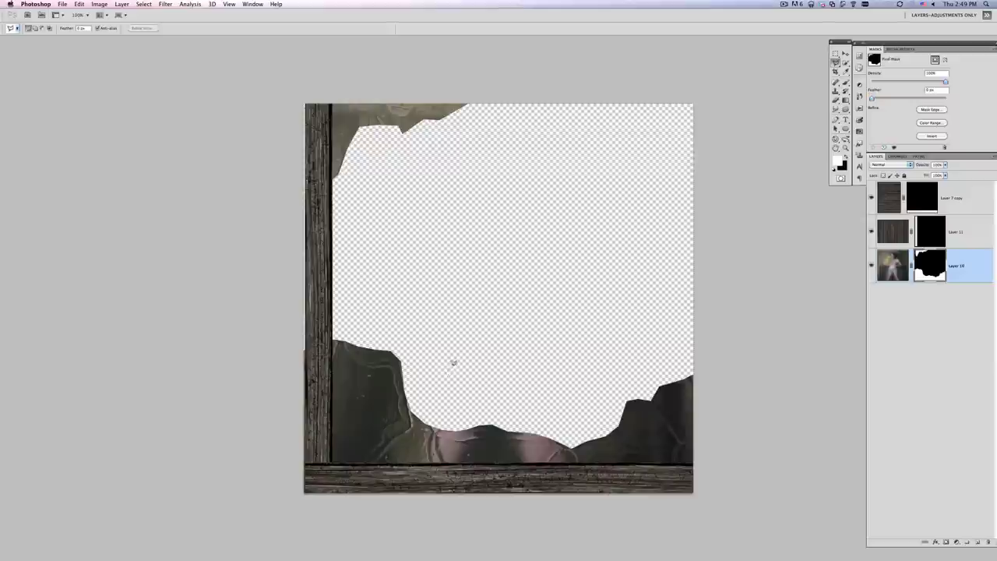
Select Layer 7 copy, Layer 11 and Layer 10 together
{"action": "left_click", "coordinate": [971, 201], "text": "shift"}
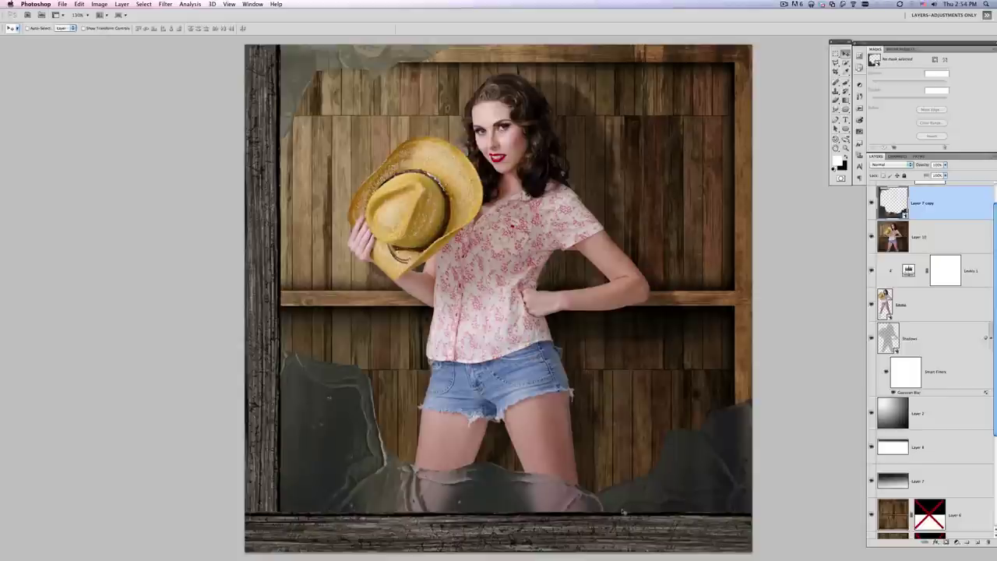
Apply a Gaussian Blur with a 1.8-pixel radius to the shard and frame overlay
{"action": "left_click", "coordinate": [165, 4]}
{"action": "mouse_move", "coordinate": [183, 89]}
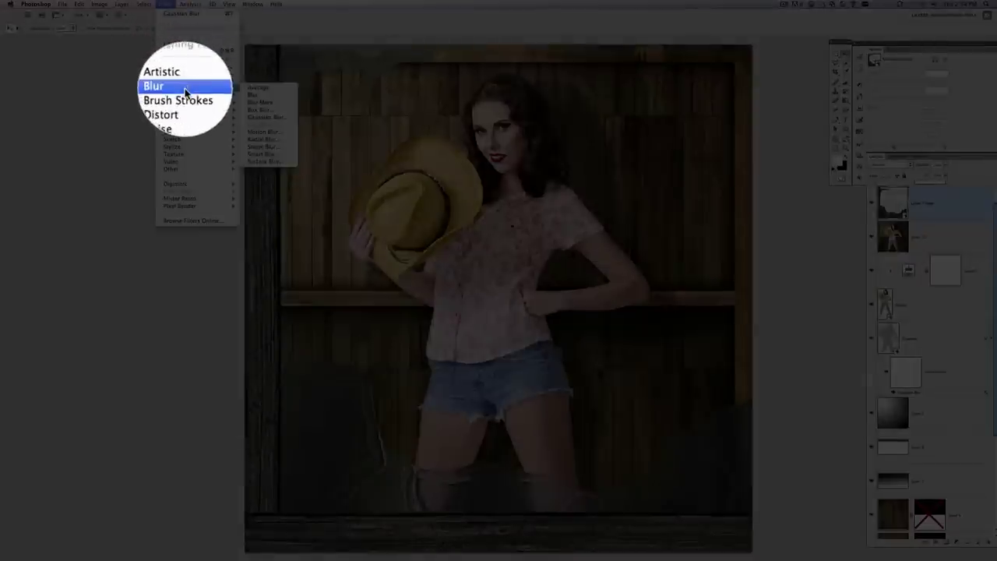
{"action": "left_click", "coordinate": [265, 117]}
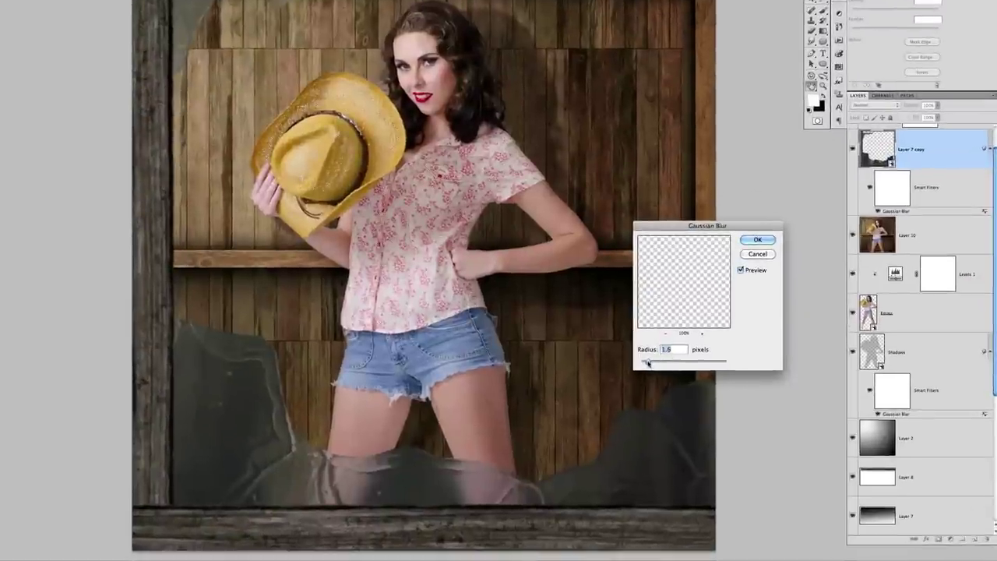
{"action": "left_click_drag", "start_coordinate": [693, 388], "coordinate": [707, 386]}
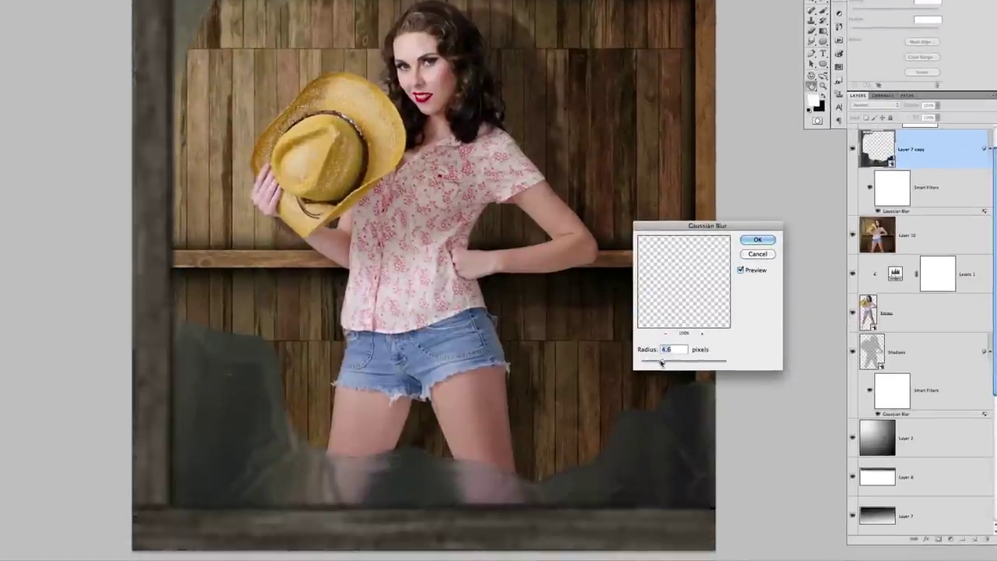
{"action": "left_click_drag", "start_coordinate": [662, 362], "coordinate": [649, 364]}
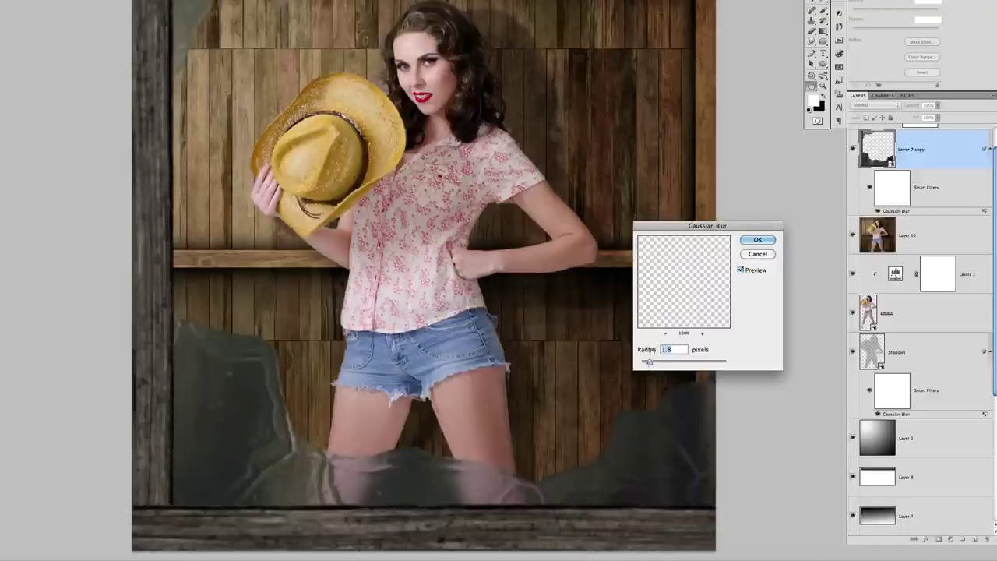
{"action": "left_click", "coordinate": [759, 241]}
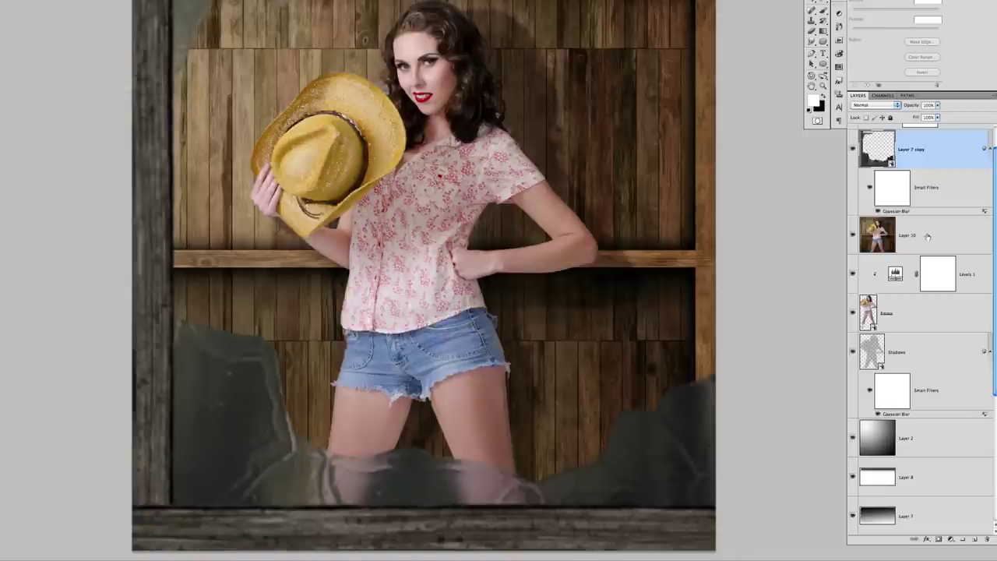
{"action": "scroll", "coordinate": [995, 229], "scroll_direction": "up", "scroll_amount": 1}
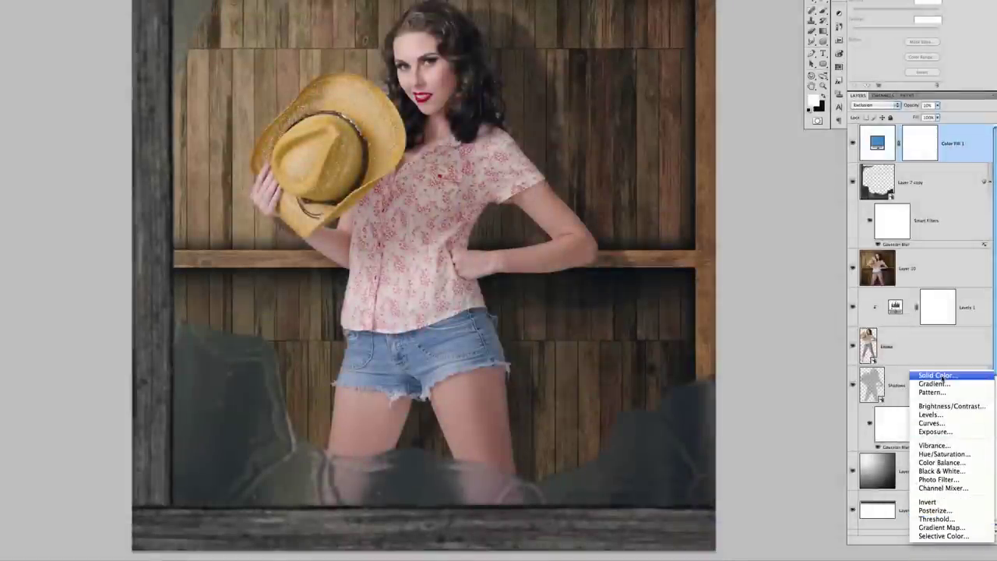
{"action": "left_click", "coordinate": [944, 377]}
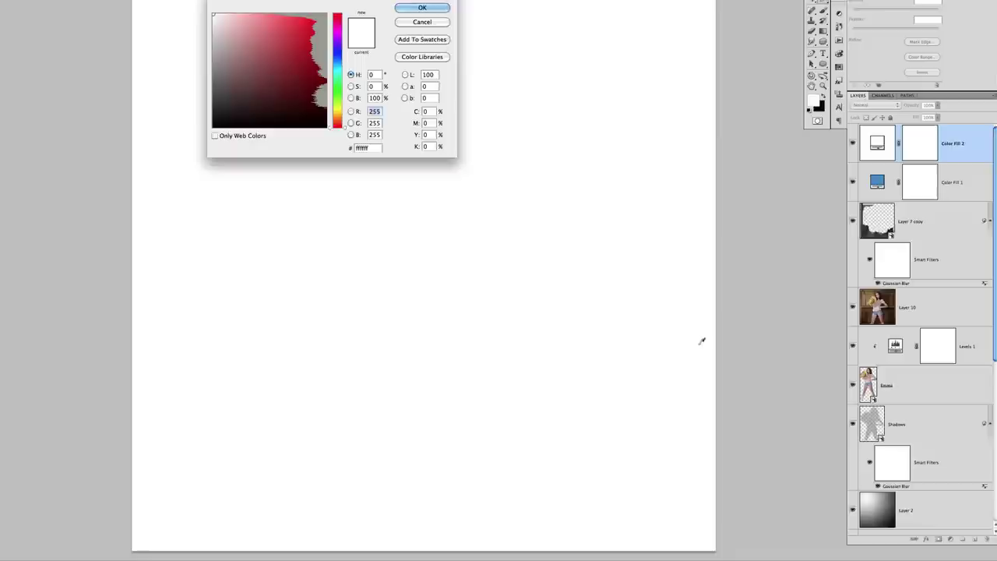
{"action": "left_click", "coordinate": [337, 59]}
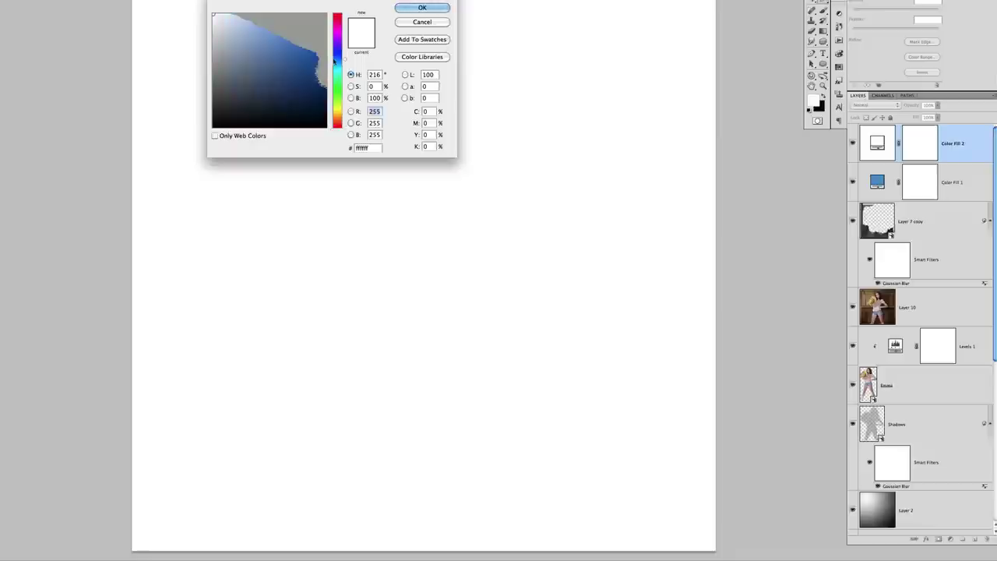
{"action": "left_click", "coordinate": [309, 73]}
{"action": "left_click", "coordinate": [408, 7]}
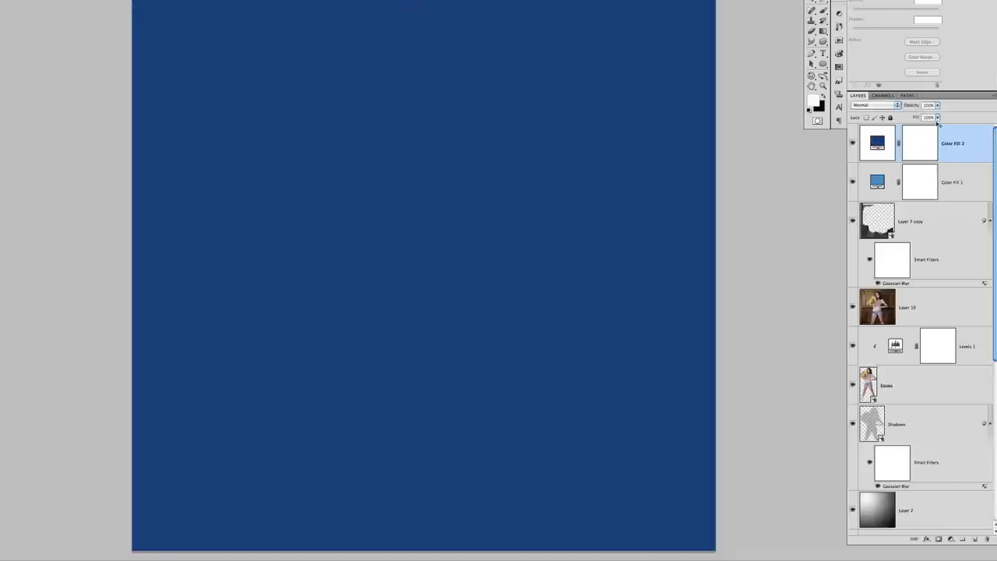
{"action": "key", "text": "Delete"}
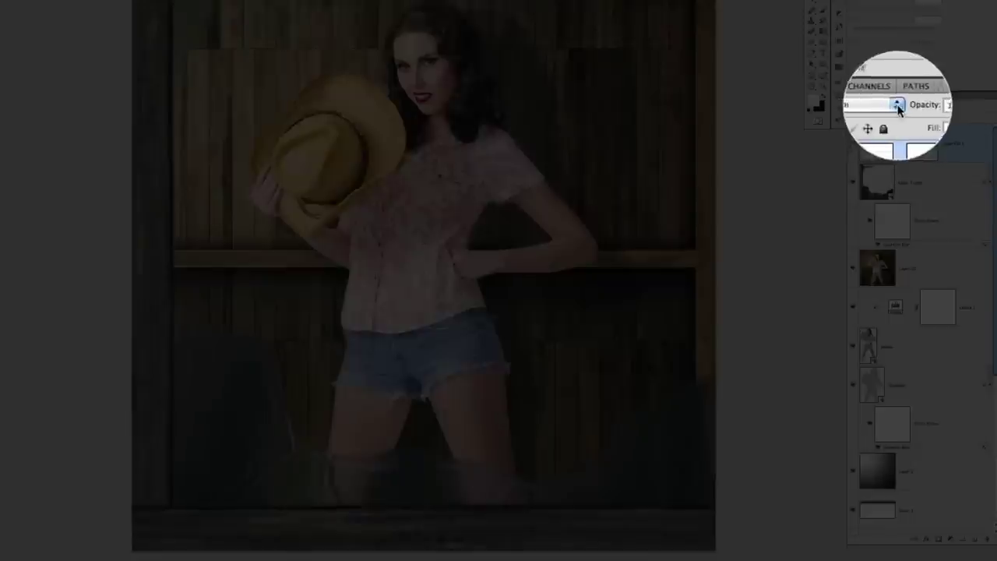
Keep Color Fill 1 in Exclusion mode, compare it hidden and shown, then lower its opacity
{"action": "left_click", "coordinate": [877, 104]}
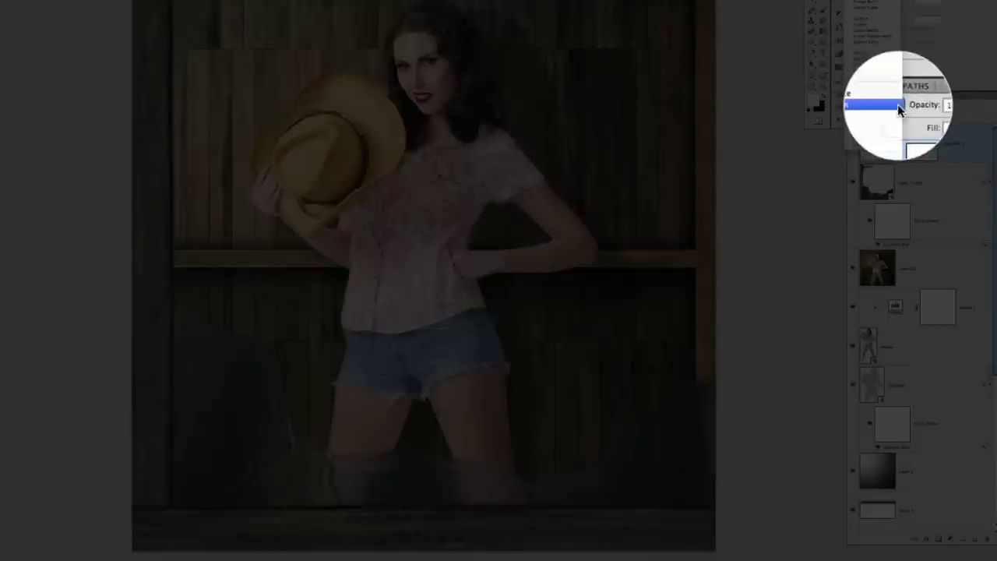
{"action": "left_click", "coordinate": [869, 107]}
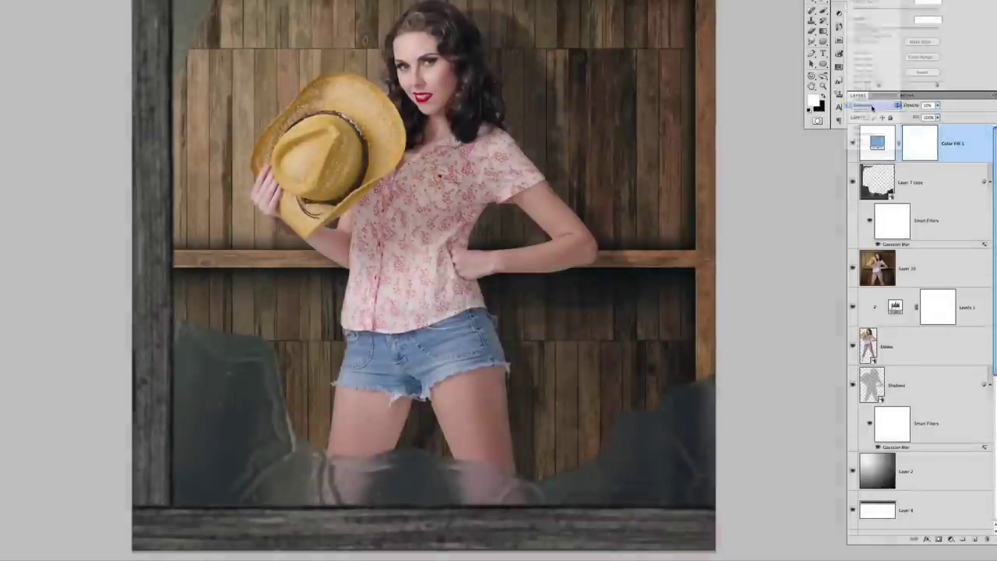
{"action": "left_click", "coordinate": [927, 105]}
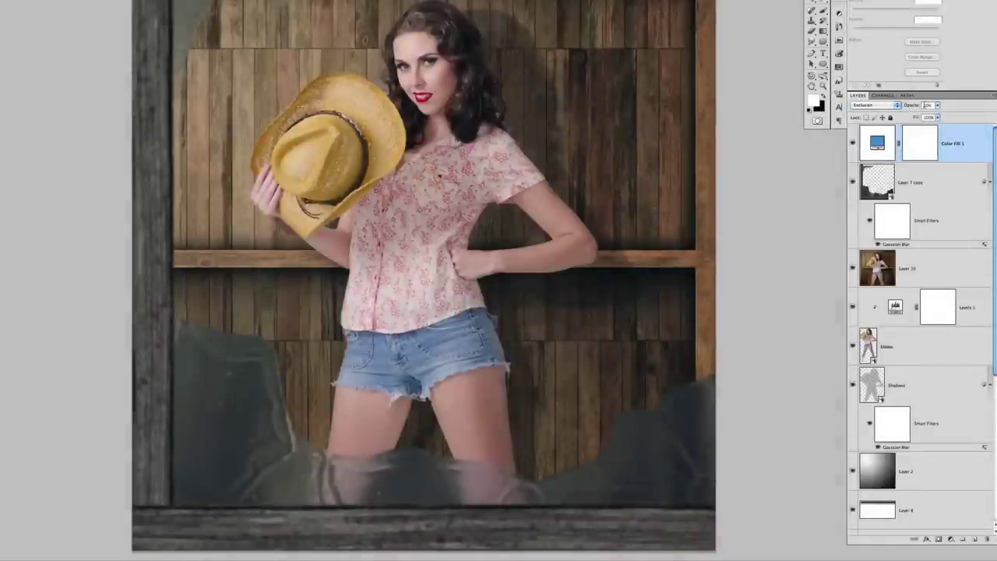
{"action": "left_click", "coordinate": [853, 143]}
{"action": "left_click", "coordinate": [852, 145]}
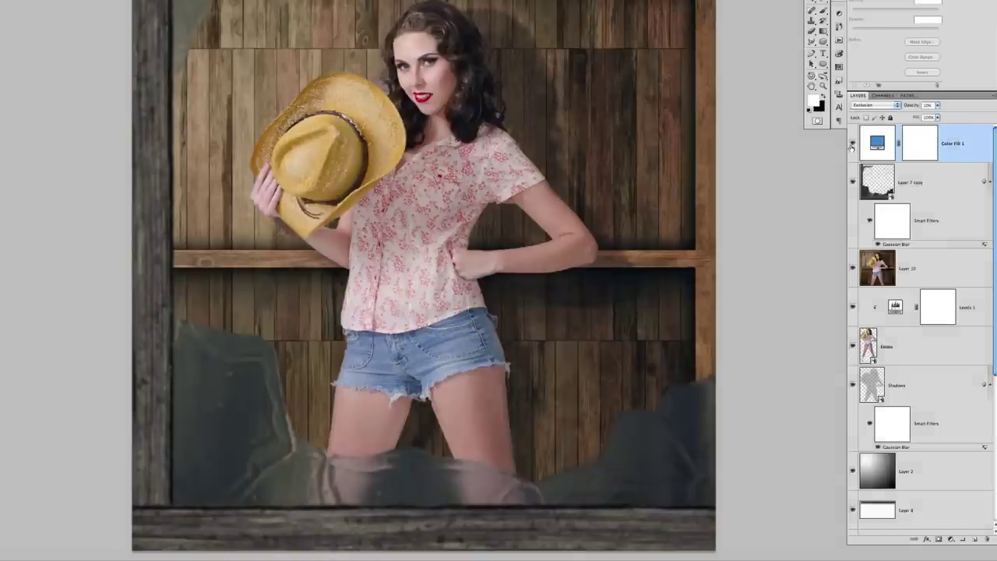
{"action": "left_click", "coordinate": [852, 144]}
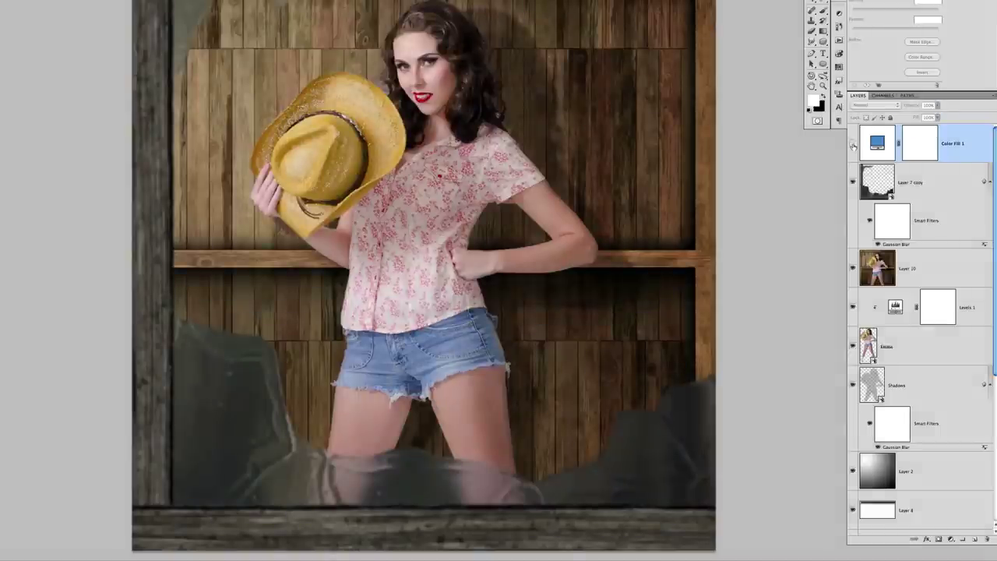
{"action": "left_click", "coordinate": [852, 144]}
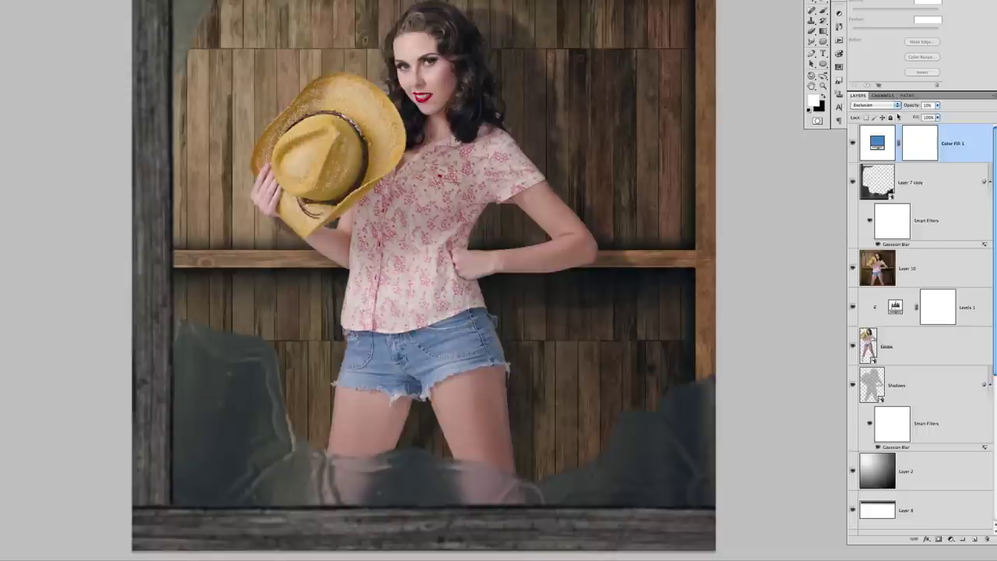
{"action": "left_click_drag", "start_coordinate": [909, 108], "coordinate": [970, 114]}
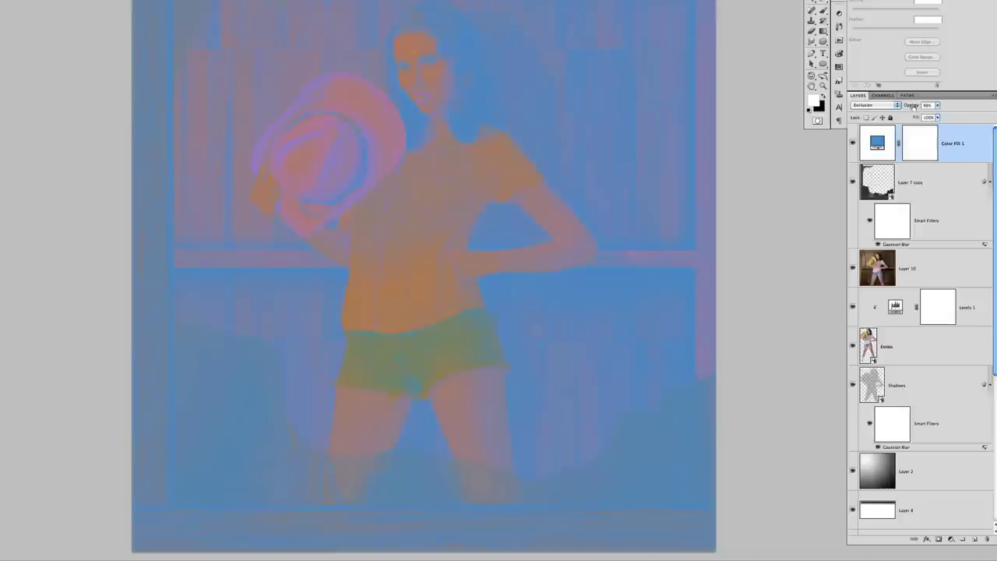
{"action": "left_click_drag", "start_coordinate": [913, 106], "coordinate": [870, 110]}
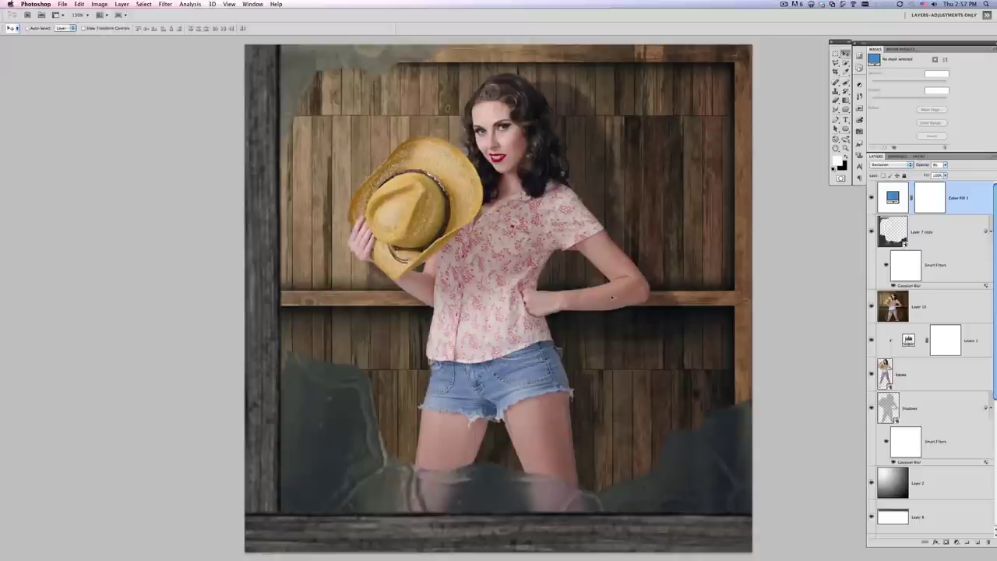
Open the plain grey image gray-3000x.jpg as a new document
{"action": "key", "text": "cmd+o"}
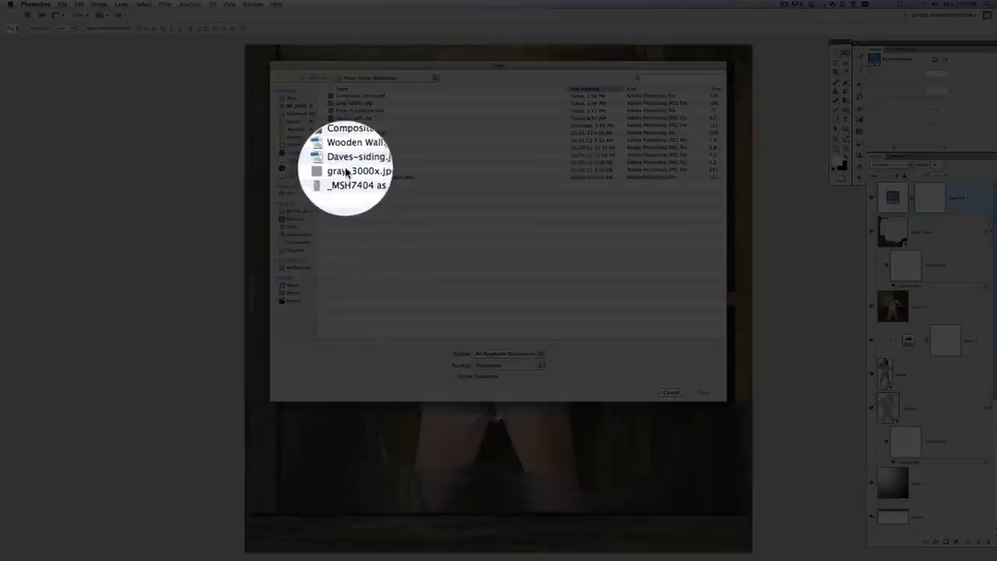
{"action": "left_click", "coordinate": [340, 177]}
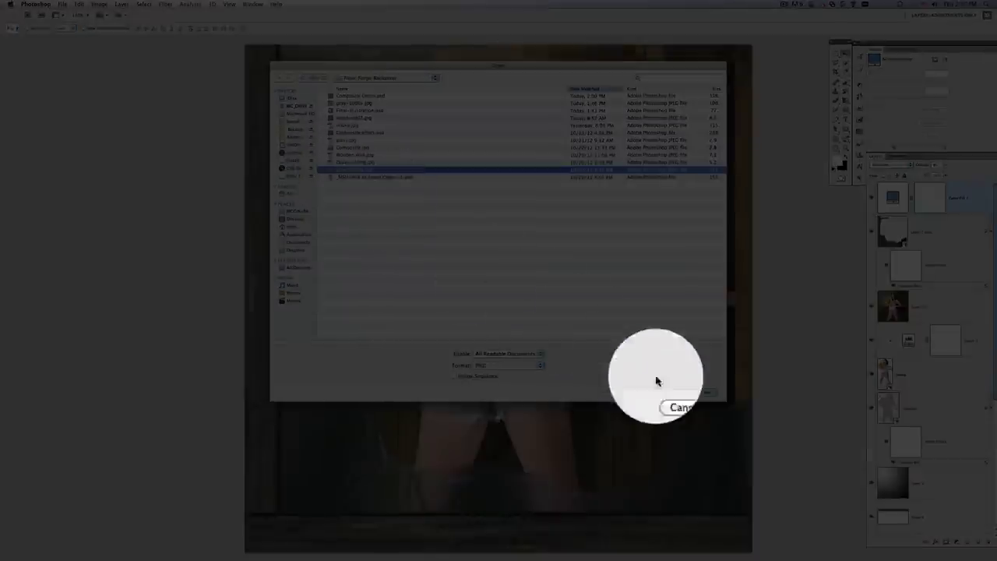
{"action": "left_click", "coordinate": [701, 392]}
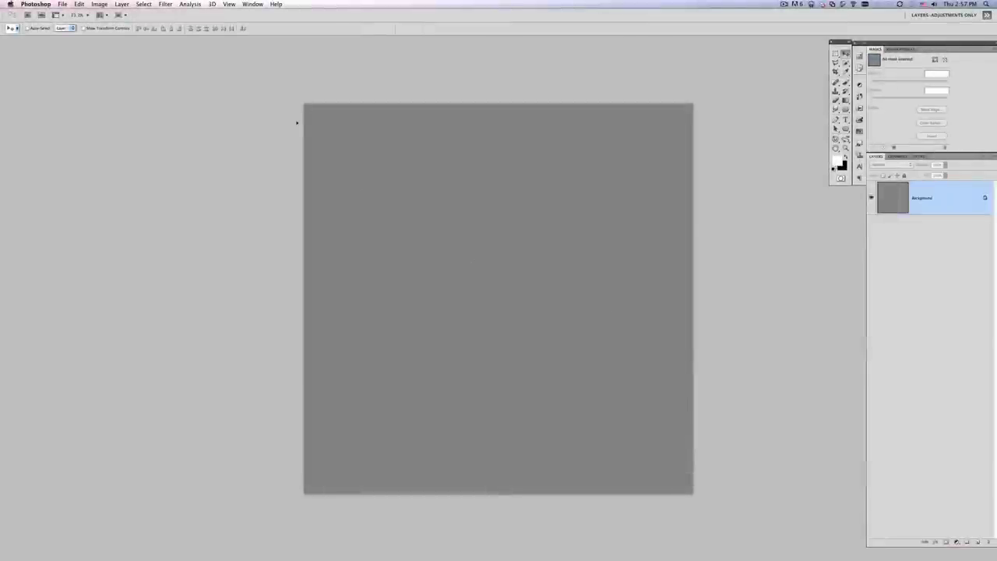
{"action": "left_click", "coordinate": [165, 4]}
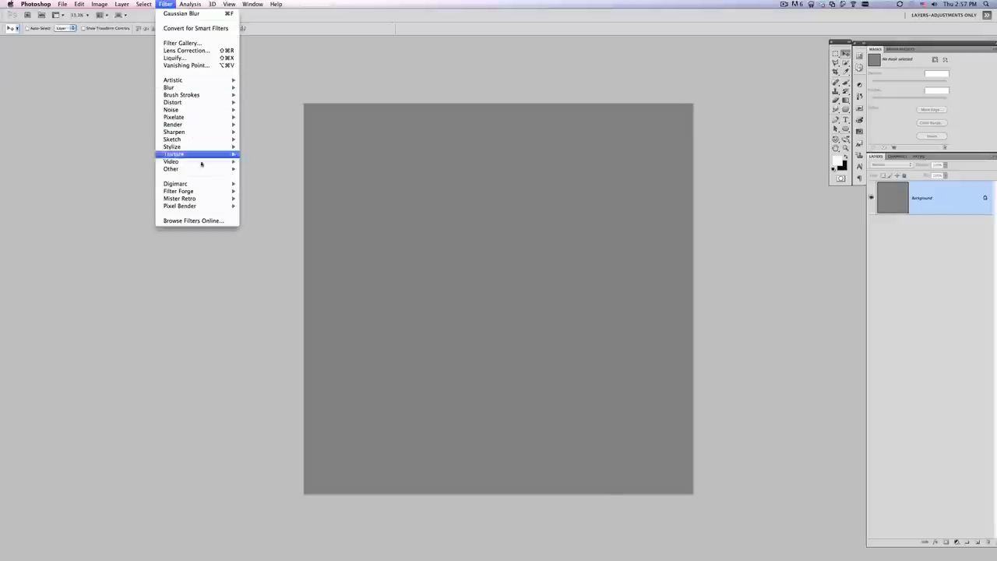
Launch Filter Forge 3 on the grey image and select the Paint HDRtist filter's settings
{"action": "mouse_move", "coordinate": [222, 191]}
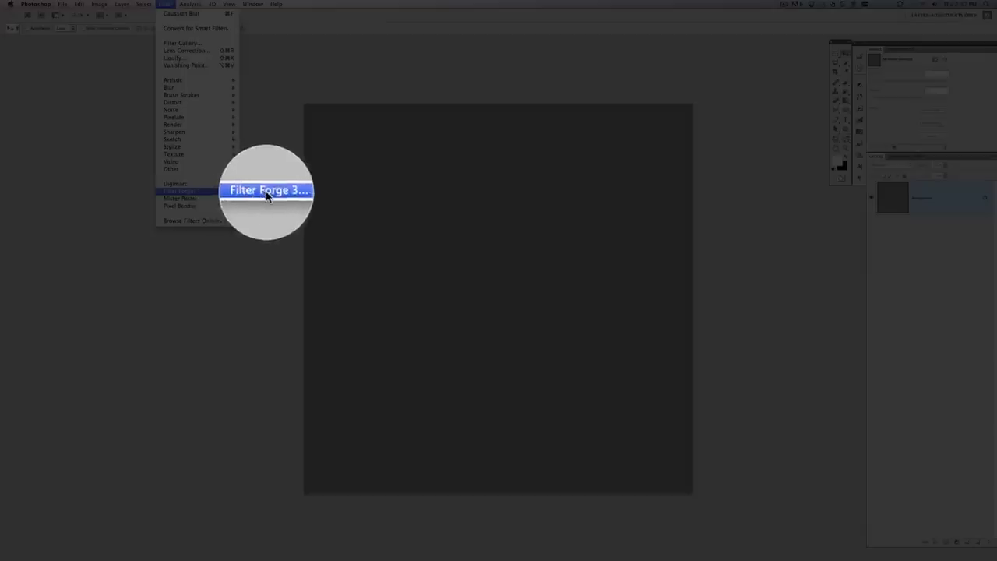
{"action": "left_click", "coordinate": [265, 194]}
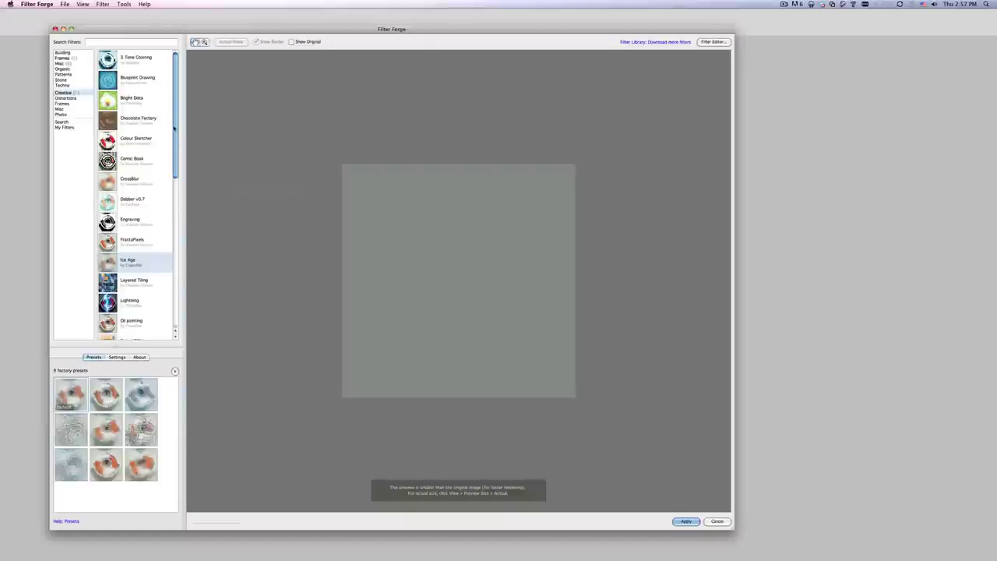
{"action": "left_click_drag", "start_coordinate": [175, 128], "coordinate": [176, 191]}
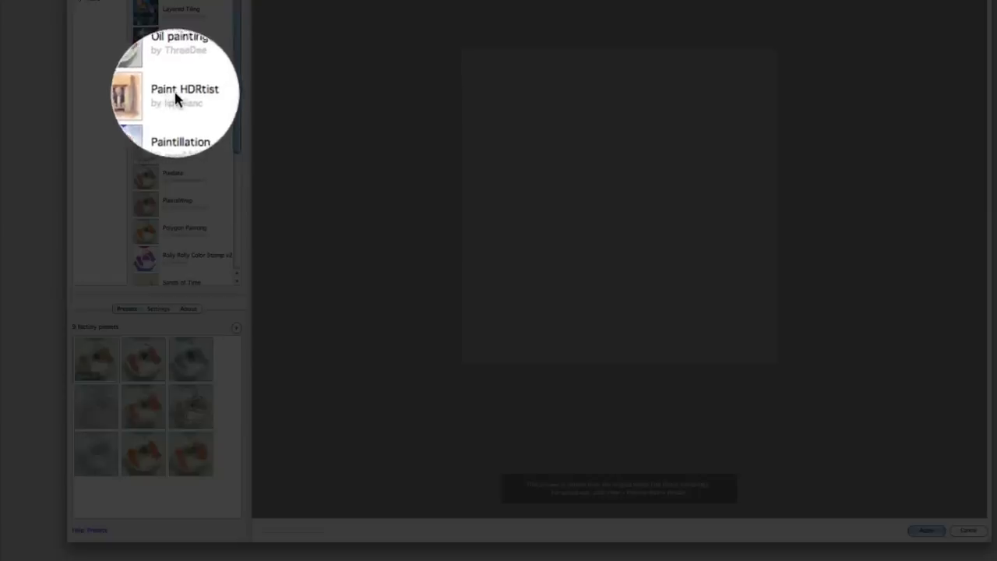
{"action": "left_click", "coordinate": [175, 94]}
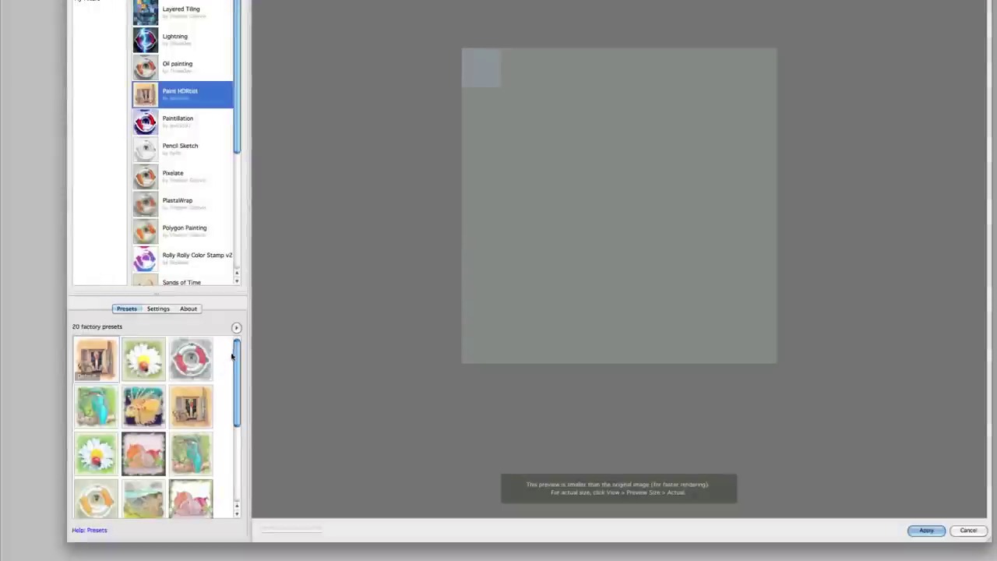
{"action": "mouse_move", "coordinate": [236, 352]}
{"action": "left_mouse_down"}
{"action": "mouse_move", "coordinate": [239, 434]}
{"action": "mouse_move", "coordinate": [229, 336]}
{"action": "left_mouse_up"}
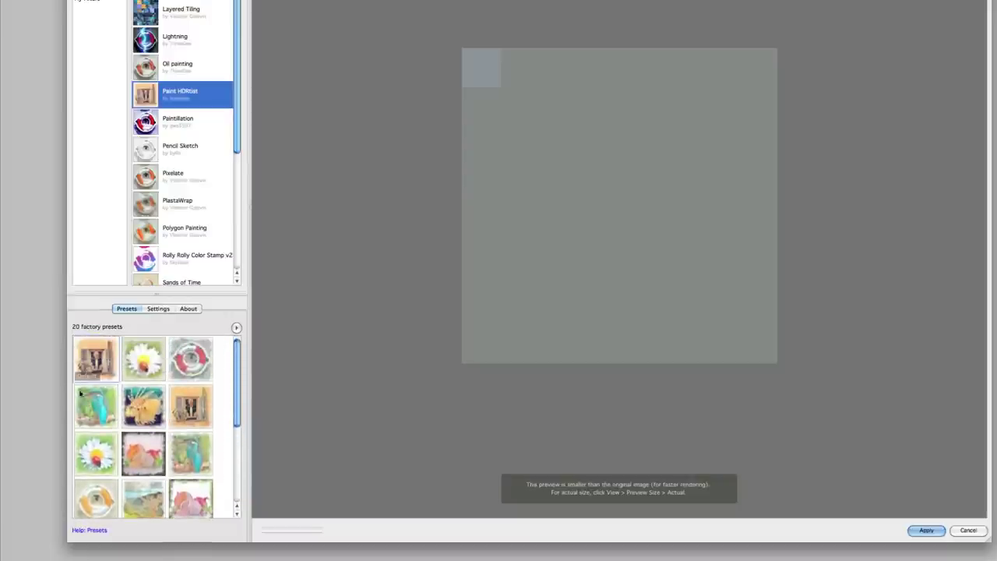
{"action": "left_click", "coordinate": [158, 309]}
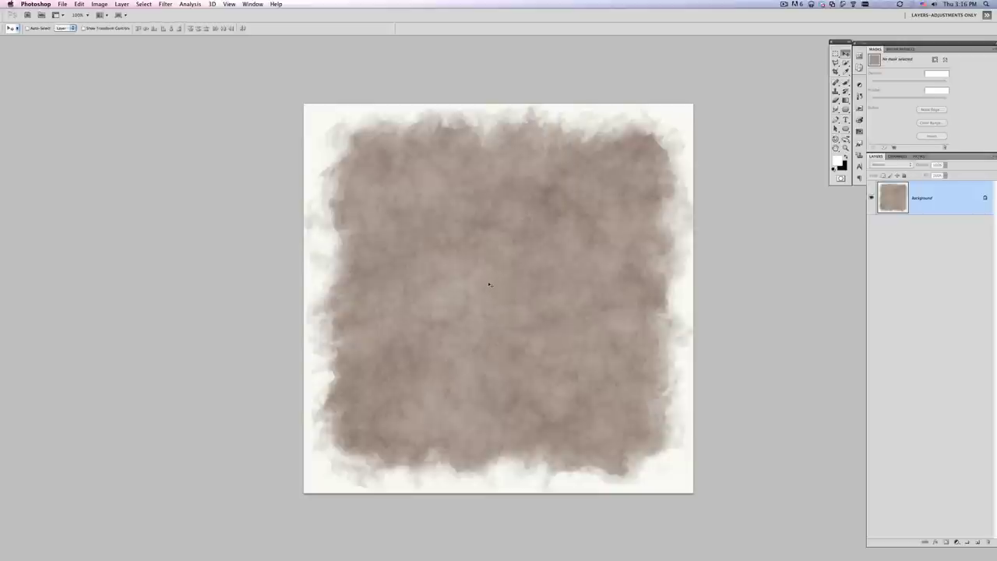
Stamp the visible composite into Layer 11 and duplicate it into gray-3000x.jpg
{"action": "key", "text": "ctrl+Tab"}
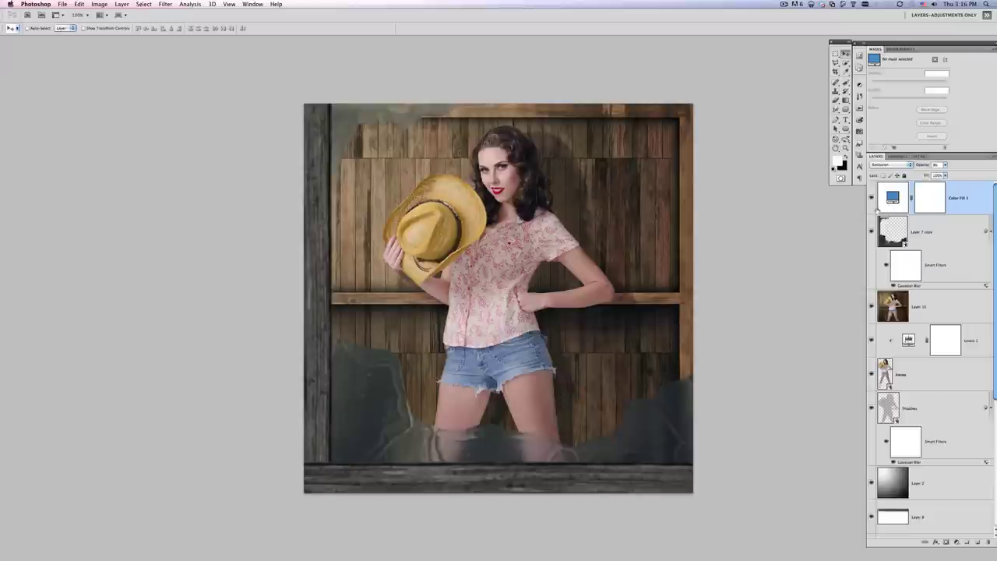
{"action": "key", "text": "super+alt+shift+e"}
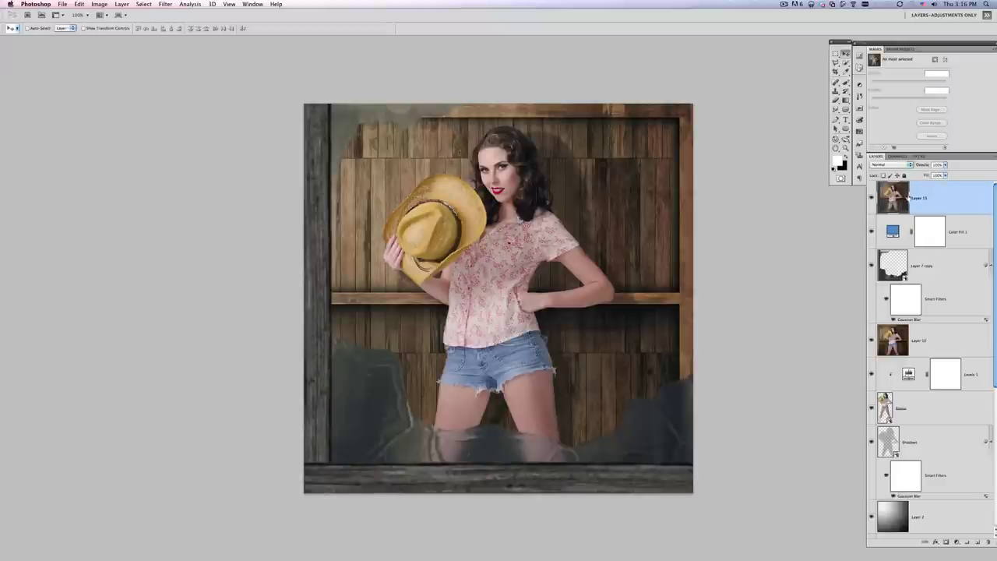
{"action": "right_click", "coordinate": [920, 197]}
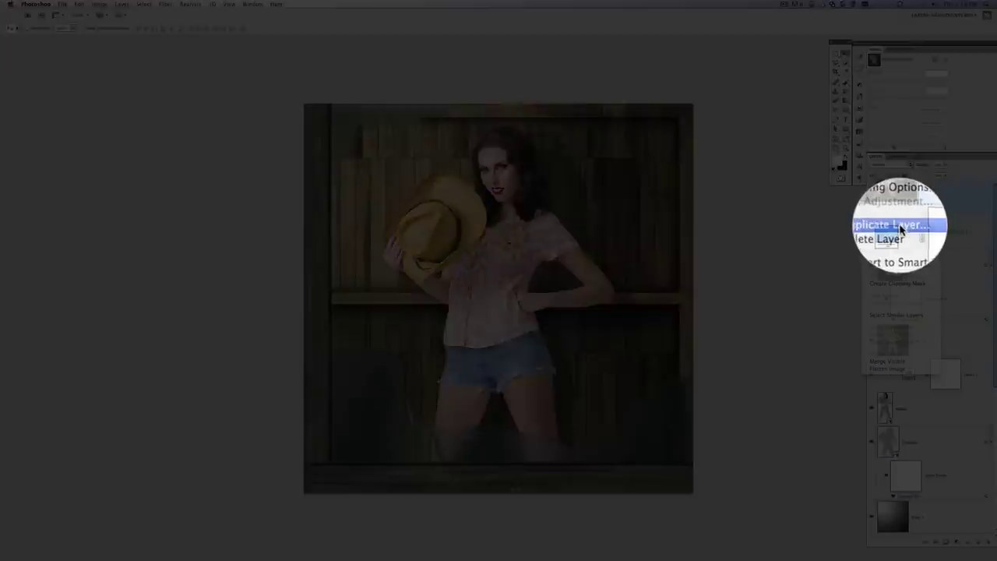
{"action": "left_click", "coordinate": [892, 225]}
{"action": "left_click", "coordinate": [189, 268]}
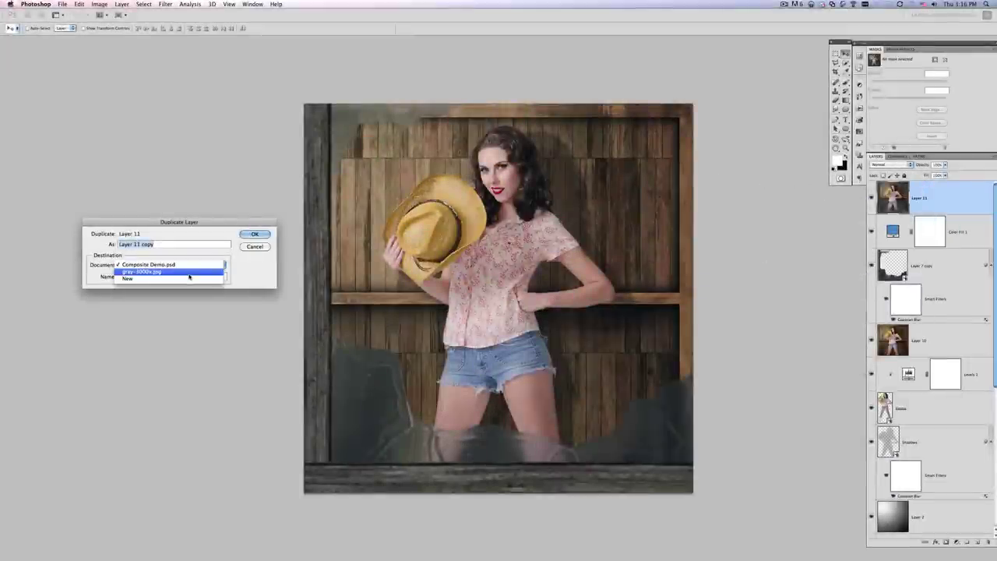
{"action": "left_click", "coordinate": [188, 271]}
{"action": "left_click", "coordinate": [255, 234]}
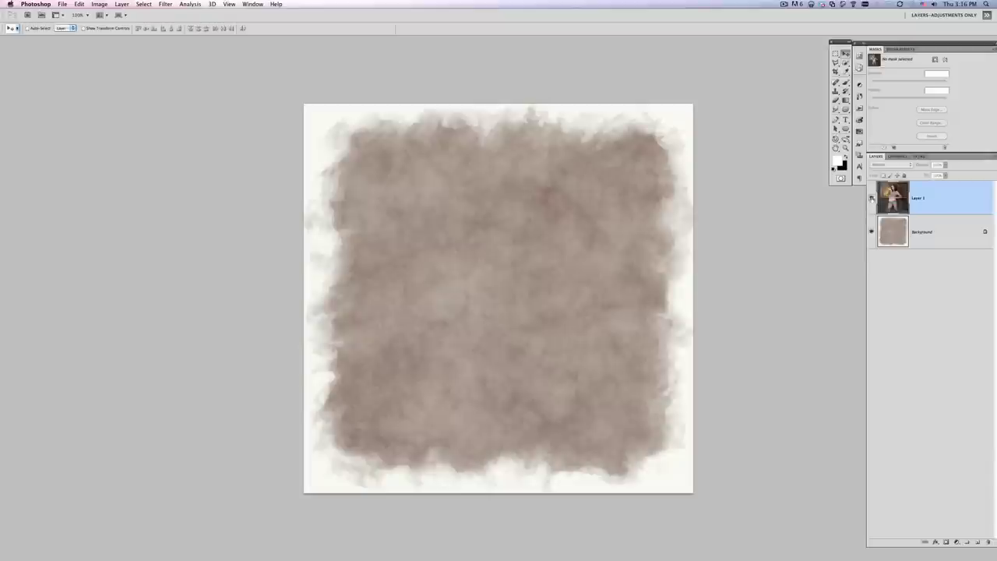
Make Layer 1 visible and set its blend mode to Overlay
{"action": "left_click", "coordinate": [872, 199]}
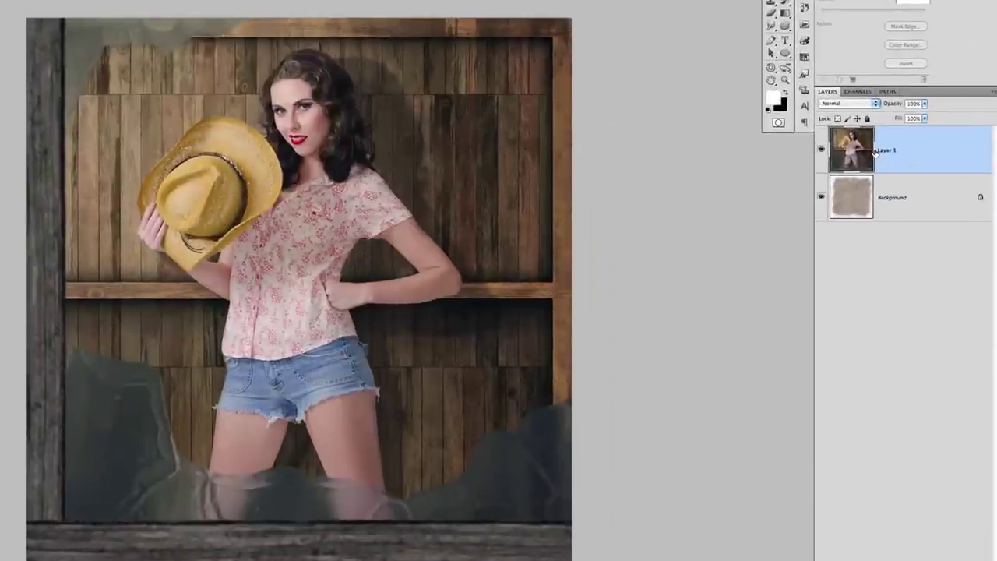
{"action": "left_click", "coordinate": [874, 104]}
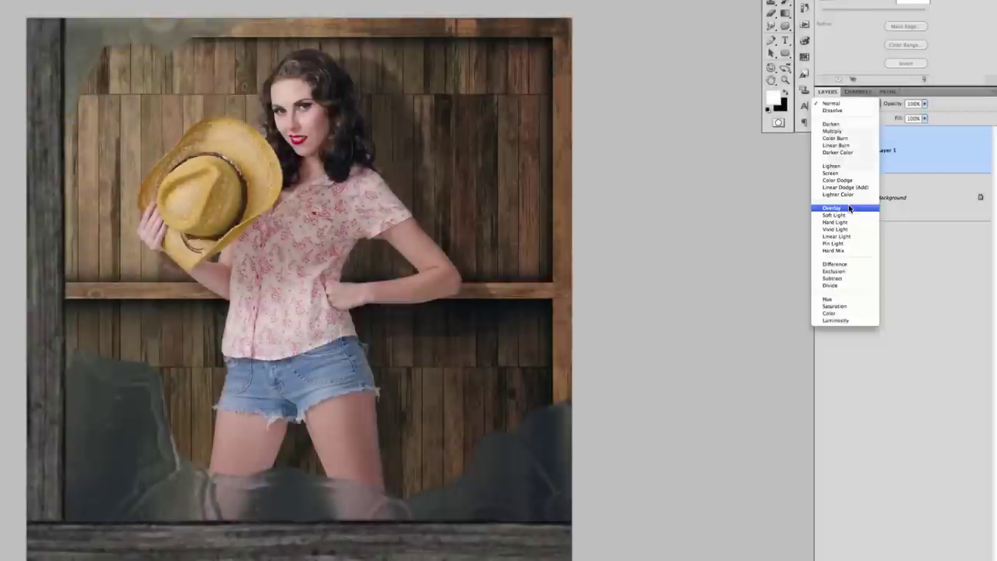
{"action": "left_click", "coordinate": [843, 209]}
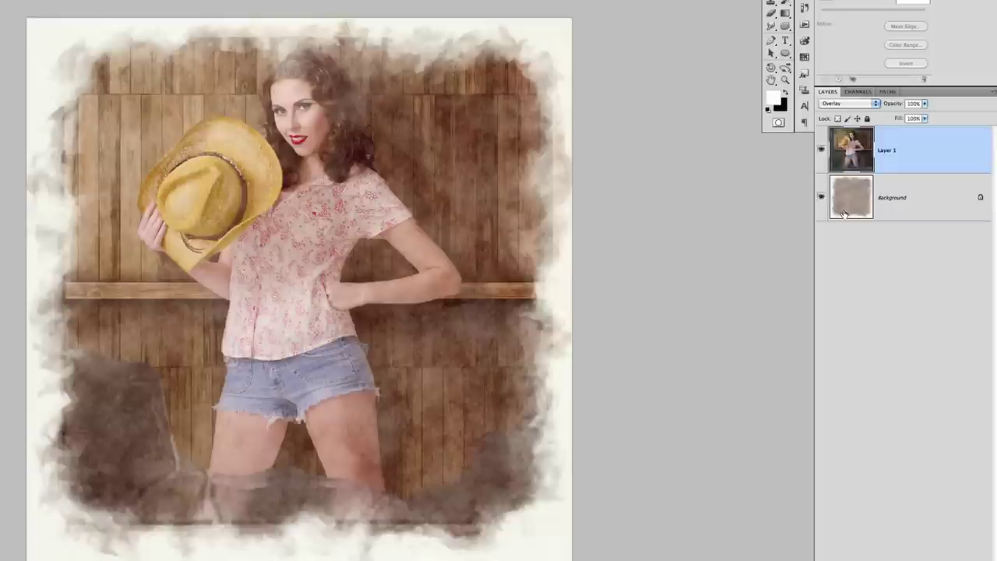